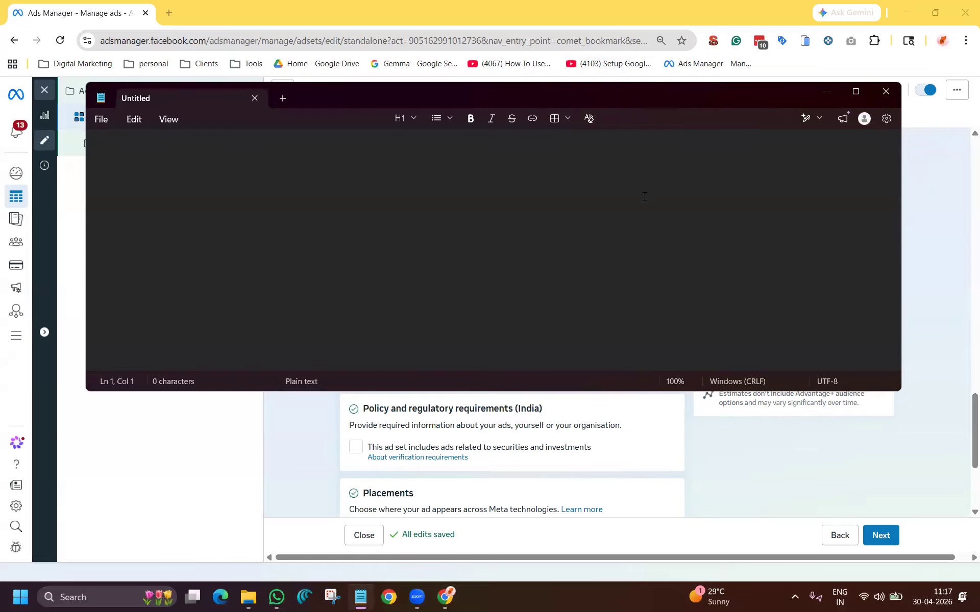
Step: Reposition the empty note window and write "keyword" as its first line, followed by a line break
{"action": "left_click_drag", "start_coordinate": [618, 92], "coordinate": [723, 117]}
{"action": "type", "text": "ketw"}
{"action": "key", "text": "BackSpace"}
{"action": "key", "text": "BackSpace"}
{"action": "key", "text": "BackSpace"}
{"action": "type", "text": "eyword"}
{"action": "key", "text": "Return"}
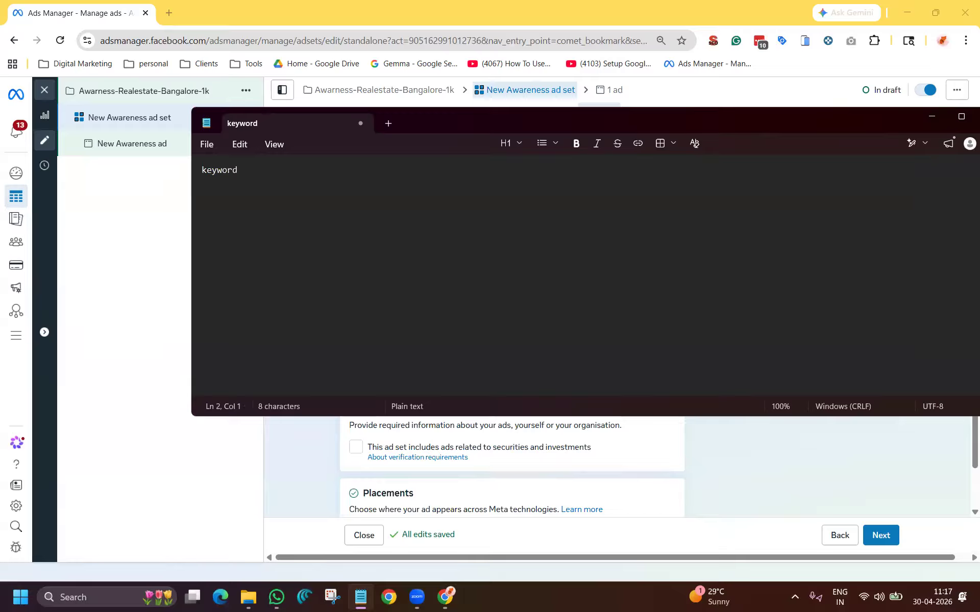
Step: Write "keyword+inmarket" as the second line of the note, reusing the word from the first line
{"action": "type", "text": "inmarketing"}
{"action": "key", "text": "Left"}
{"action": "key", "text": "Left"}
{"action": "key", "text": "Left"}
{"action": "key", "text": "Left"}
{"action": "key", "text": "Left"}
{"action": "key", "text": "shift+Left"}
{"action": "key", "text": "shift+Left"}
{"action": "key", "text": "shift+Left"}
{"action": "key", "text": "shift+Left"}
{"action": "key", "text": "shift+Left"}
{"action": "key", "text": "shift+Left"}
{"action": "key", "text": "shift+Left"}
{"action": "key", "text": "ctrl+c"}
{"action": "key", "text": "Right"}
{"action": "key", "text": "Right"}
{"action": "key", "text": "ctrl+v"}
{"action": "type", "text": "+"}
{"action": "key", "text": "End"}
{"action": "key", "text": "BackSpace"}
{"action": "key", "text": "BackSpace"}
{"action": "key", "text": "BackSpace"}
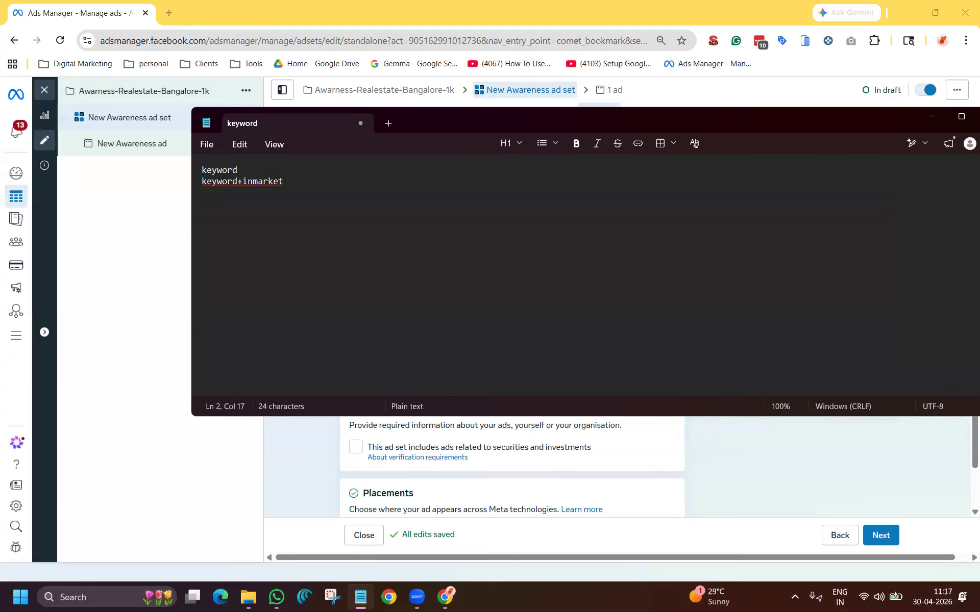
Step: Duplicate the "keyword+inmarket" text onto a third line and extend it to "keyword+inmarket+Demographics"
{"action": "key", "text": "shift+Left"}
{"action": "key", "text": "shift+Left"}
{"action": "key", "text": "shift+Left"}
{"action": "key", "text": "shift+Left"}
{"action": "key", "text": "shift+Left"}
{"action": "key", "text": "shift+Left"}
{"action": "key", "text": "shift+Left"}
{"action": "key", "text": "shift+Left"}
{"action": "key", "text": "shift+Left"}
{"action": "key", "text": "shift+Left"}
{"action": "key", "text": "shift+Left"}
{"action": "key", "text": "shift+Left"}
{"action": "key", "text": "shift+Left"}
{"action": "key", "text": "shift+Left"}
{"action": "key", "text": "shift+Left"}
{"action": "key", "text": "shift+Left"}
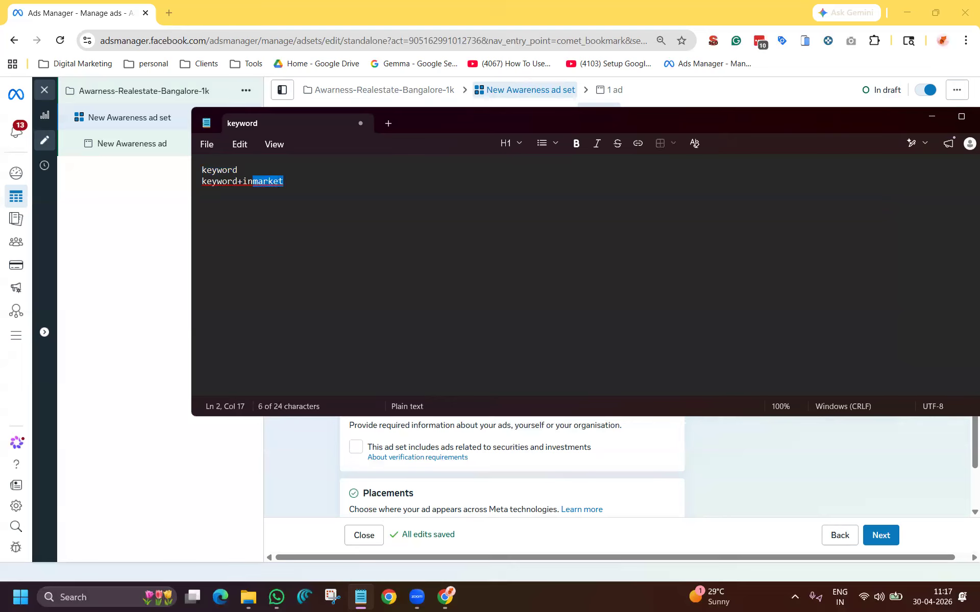
{"action": "key", "text": "Right"}
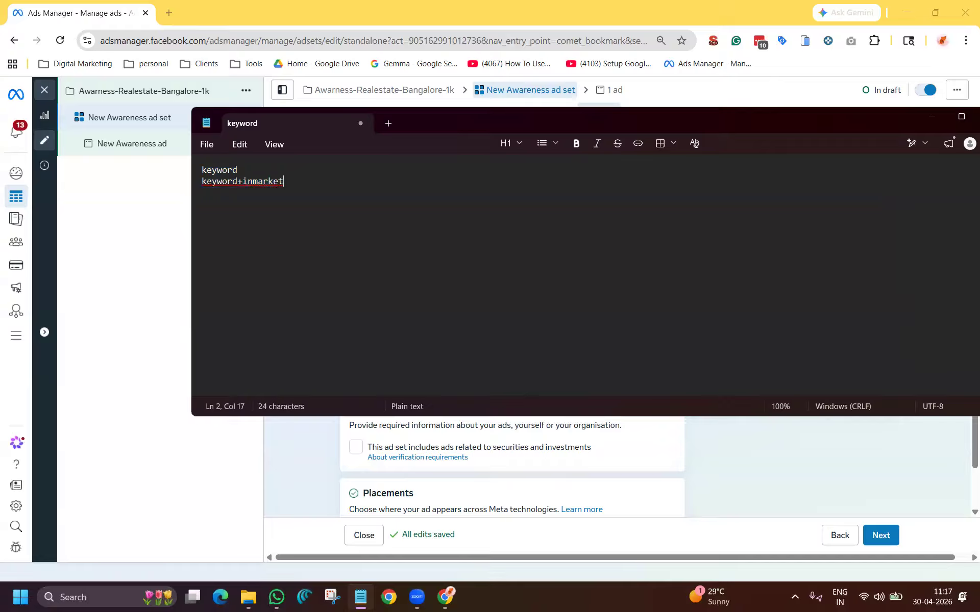
{"action": "key", "text": "ctrl+v"}
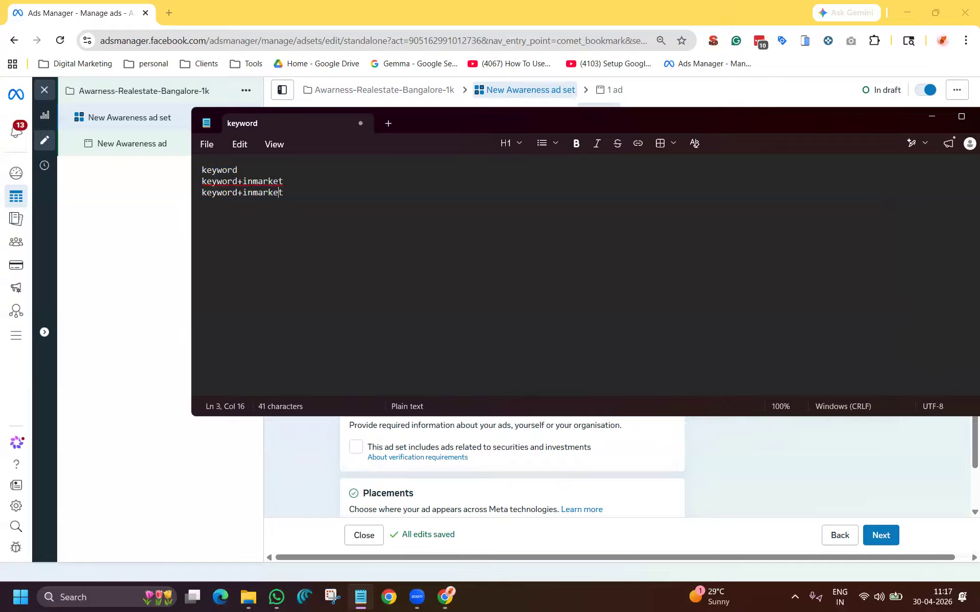
{"action": "type", "text": "+Demographics"}
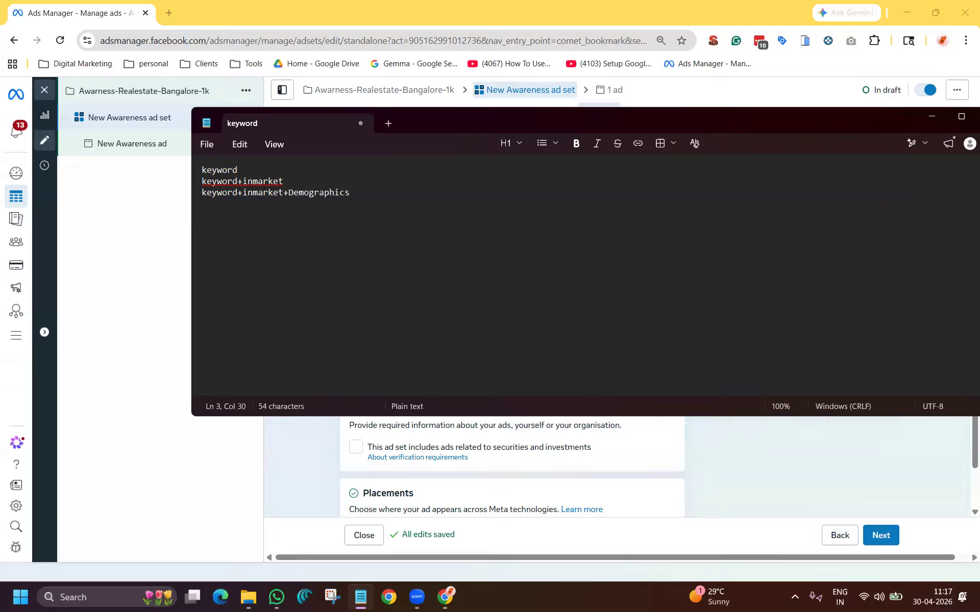
Step: Insert the lines "Inmarket" and "Domegropics" directly below the "keyword" line in the note
{"action": "key", "text": "Up"}
{"action": "key", "text": "Up"}
{"action": "key", "text": "Return"}
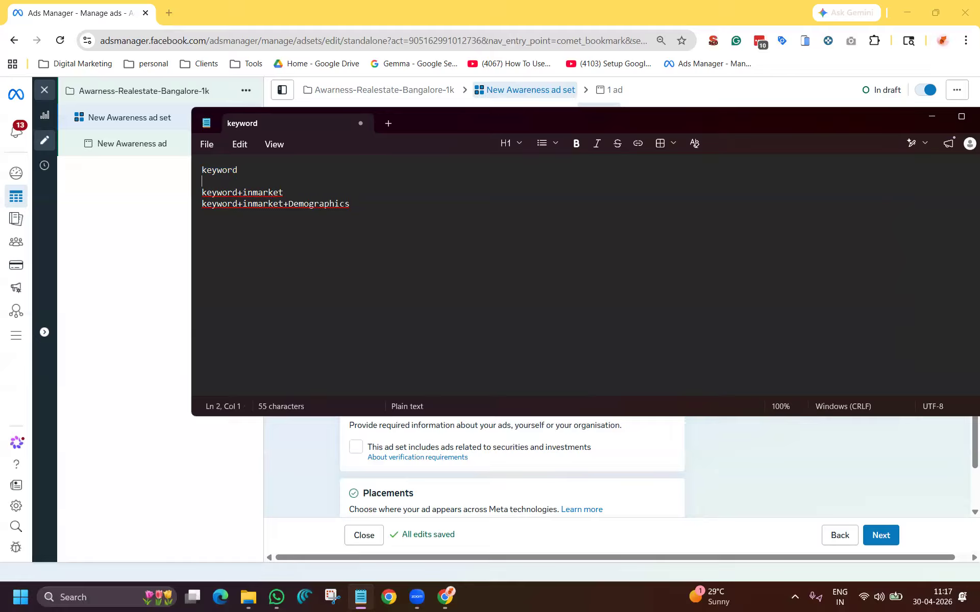
{"action": "type", "text": "Inmarket"}
{"action": "key", "text": "Return"}
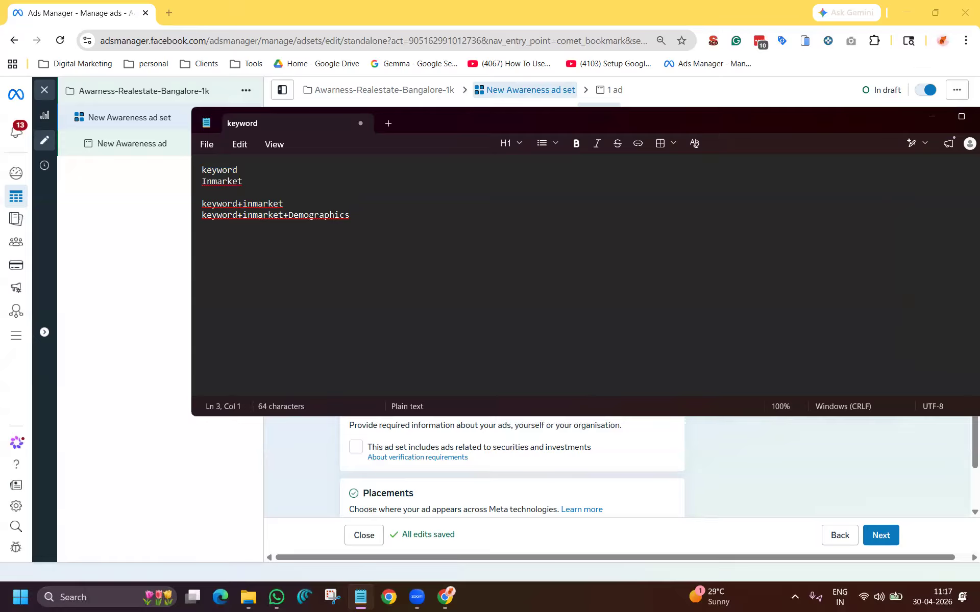
{"action": "type", "text": "Domegropics"}
Step: Highlight the five targeting lines of the note one after another to review them
{"action": "double_click", "coordinate": [254, 174]}
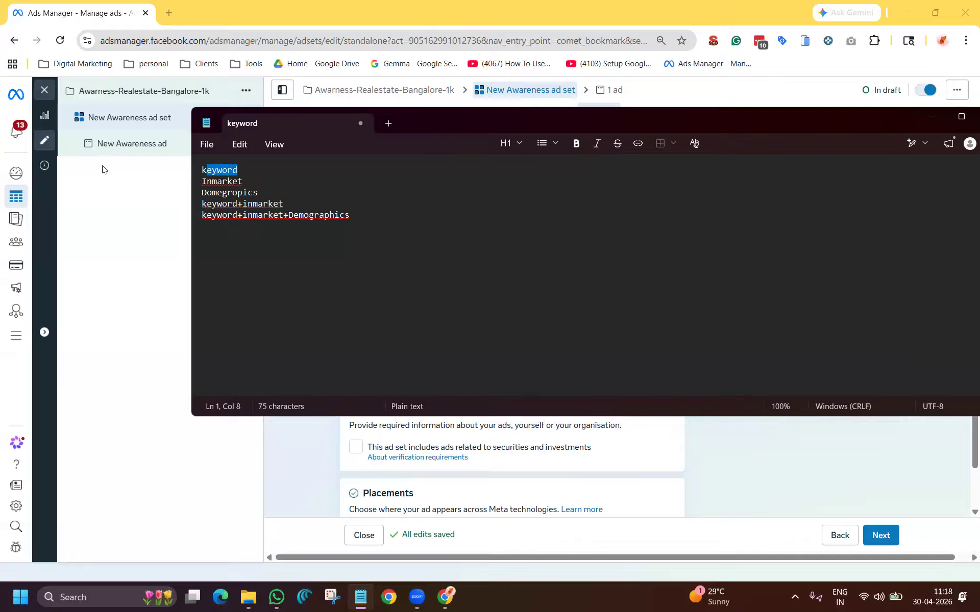
{"action": "double_click", "coordinate": [262, 184]}
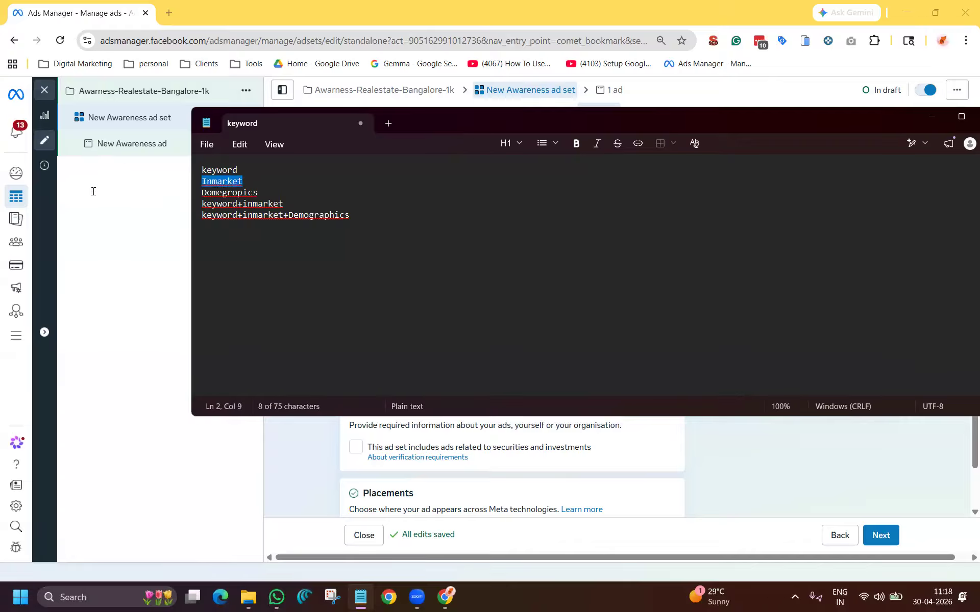
{"action": "left_click_drag", "start_coordinate": [271, 195], "coordinate": [93, 191]}
{"action": "left_click_drag", "start_coordinate": [295, 206], "coordinate": [114, 214]}
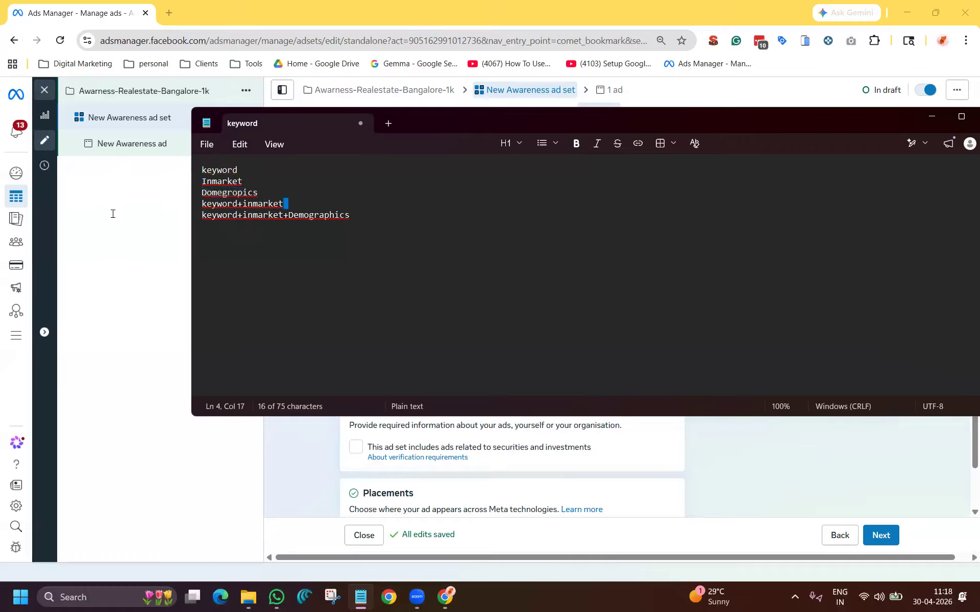
{"action": "triple_click", "coordinate": [300, 221]}
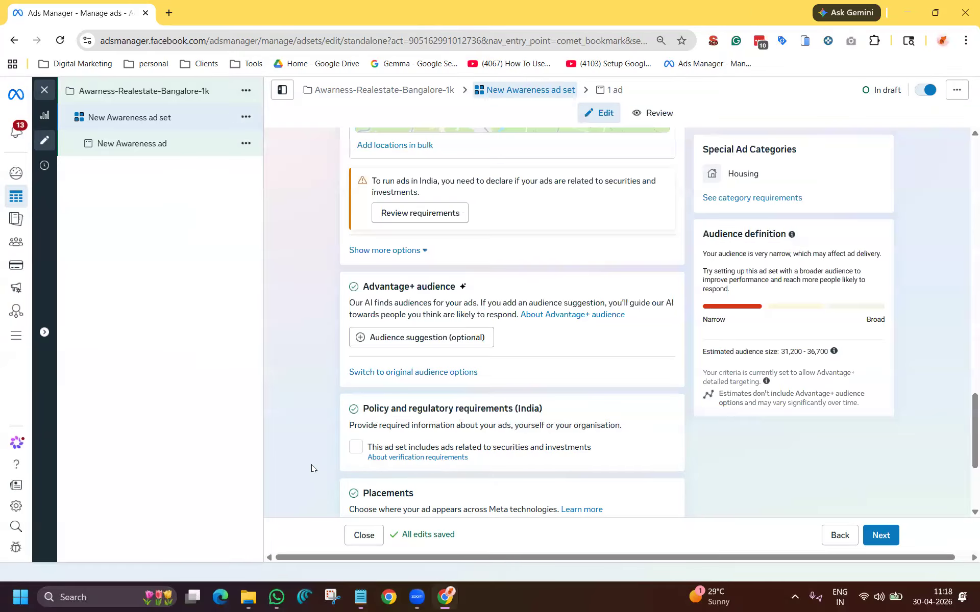
Step: Return to Ads Manager and rename the awareness ad set as "Audience Plus"
{"action": "left_click", "coordinate": [313, 467]}
{"action": "scroll", "coordinate": [330, 356], "scroll_direction": "up", "scroll_amount": 5}
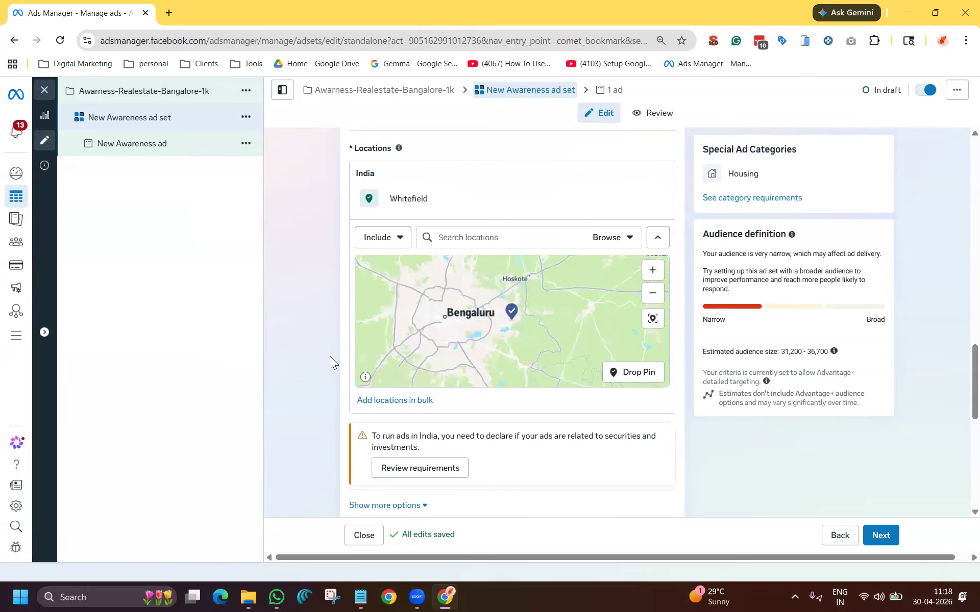
{"action": "scroll", "coordinate": [329, 363], "scroll_direction": "up", "scroll_amount": 5}
{"action": "scroll", "coordinate": [330, 357], "scroll_direction": "up", "scroll_amount": 15}
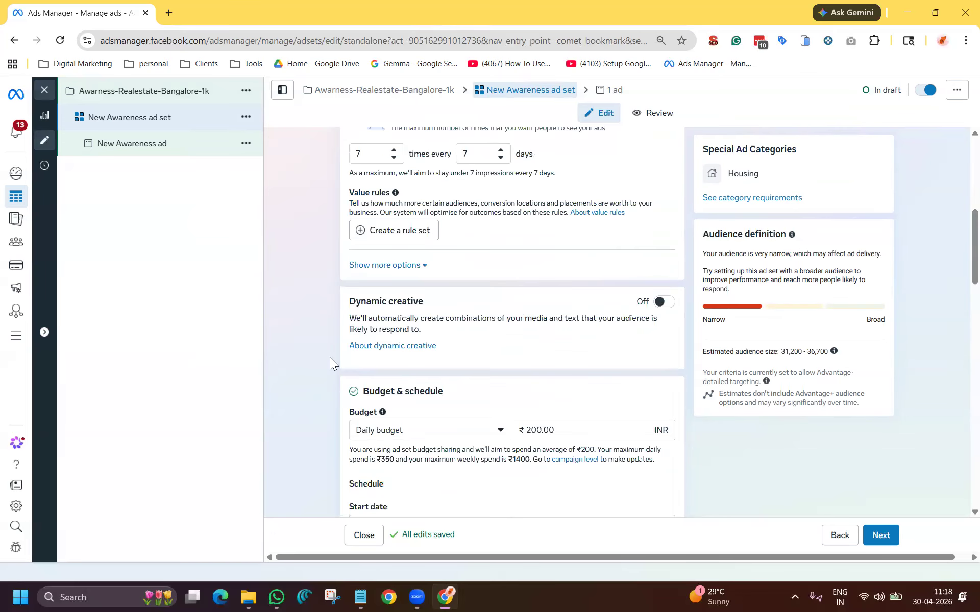
{"action": "left_click", "coordinate": [482, 172]}
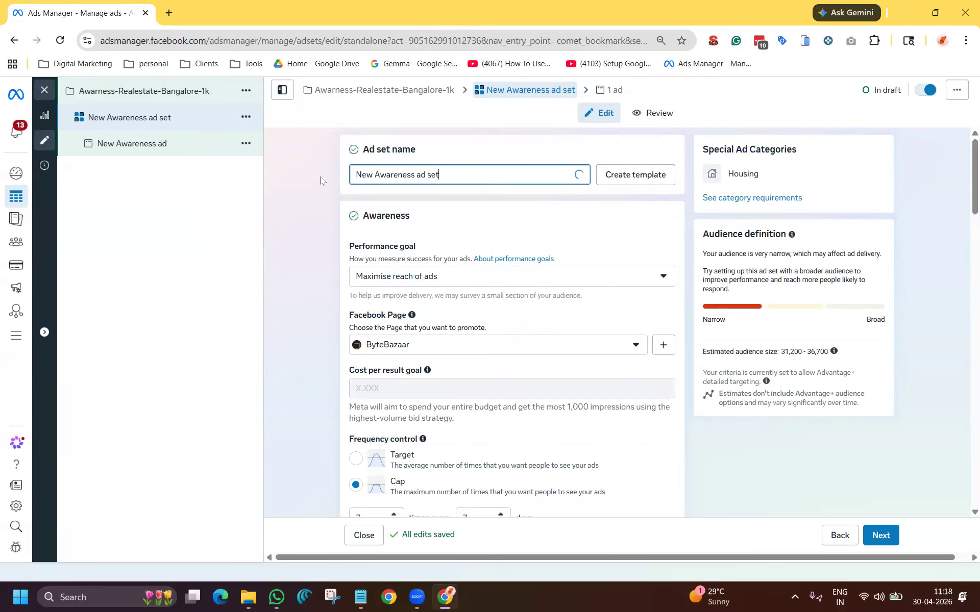
{"action": "key", "text": "ctrl+a"}
{"action": "key", "text": "BackSpace"}
{"action": "type", "text": "Audie"}
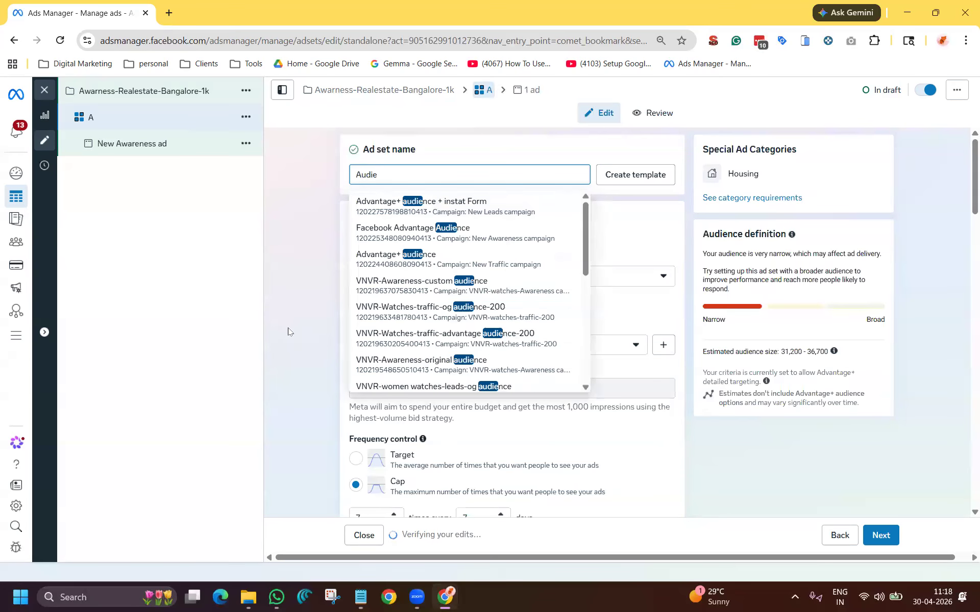
{"action": "key", "text": "BackSpace"}
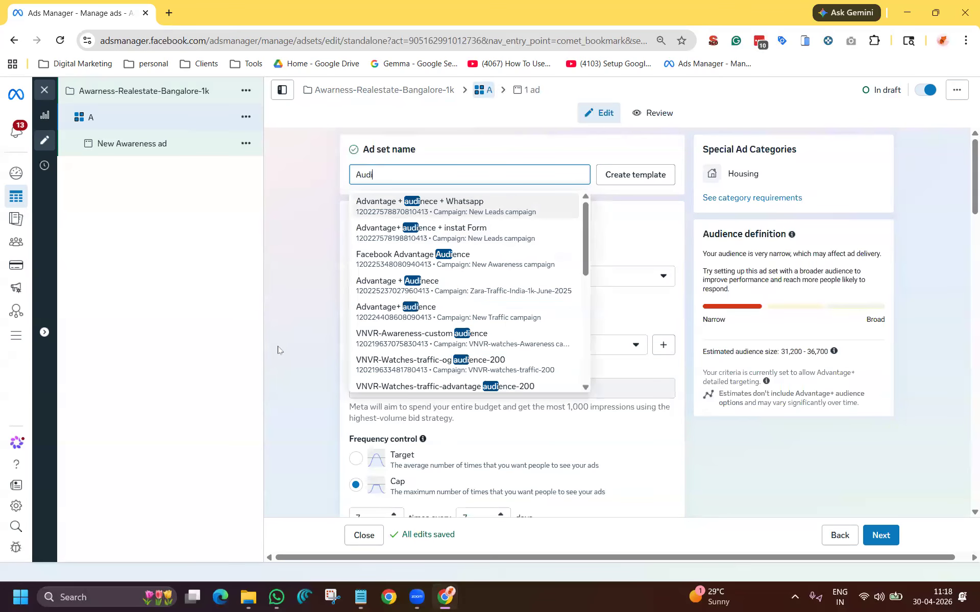
{"action": "type", "text": "ence "}
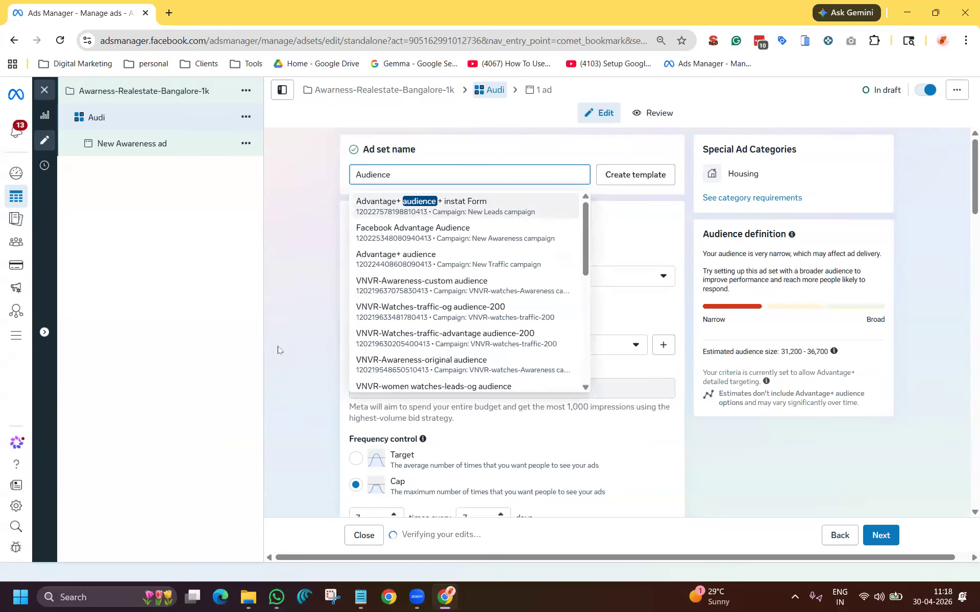
{"action": "type", "text": "Plus"}
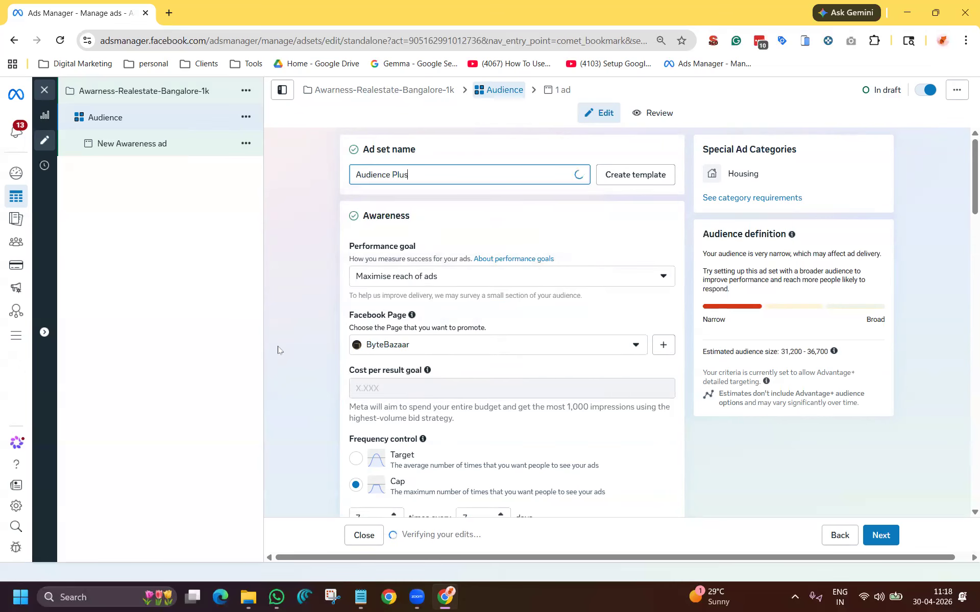
{"action": "left_click", "coordinate": [358, 383]}
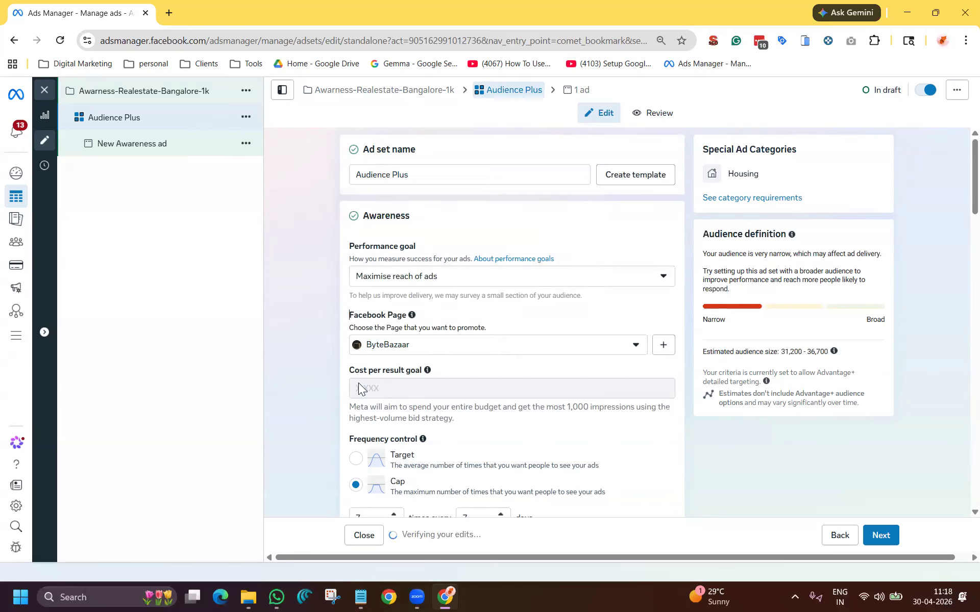
Step: Open the ad account's placement controls and restrict the business to advertising on specific placements only
{"action": "scroll", "coordinate": [358, 383], "scroll_direction": "down", "scroll_amount": 4}
{"action": "scroll", "coordinate": [352, 411], "scroll_direction": "down", "scroll_amount": 15}
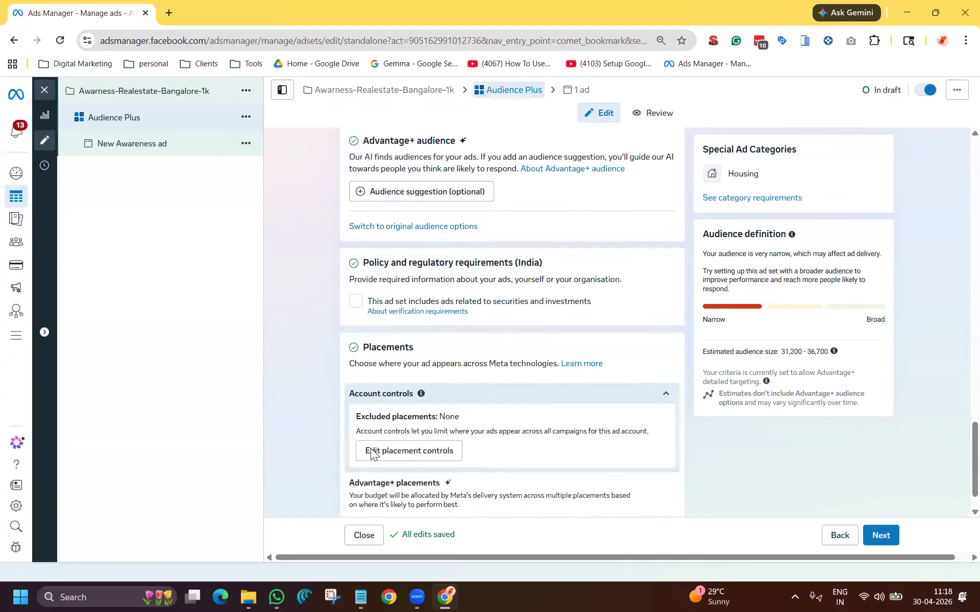
{"action": "scroll", "coordinate": [395, 318], "scroll_direction": "up", "scroll_amount": 1}
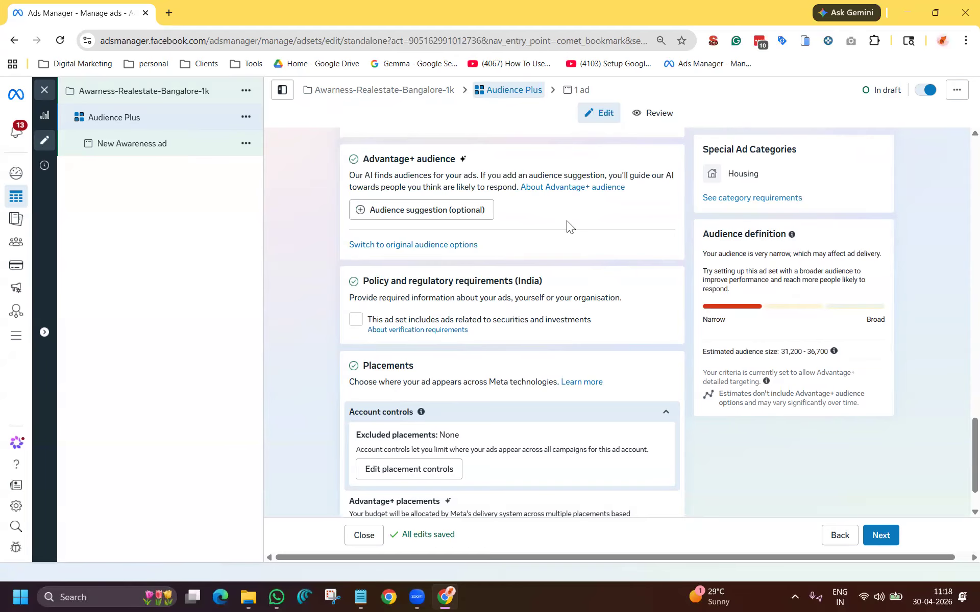
{"action": "scroll", "coordinate": [595, 272], "scroll_direction": "down", "scroll_amount": 1}
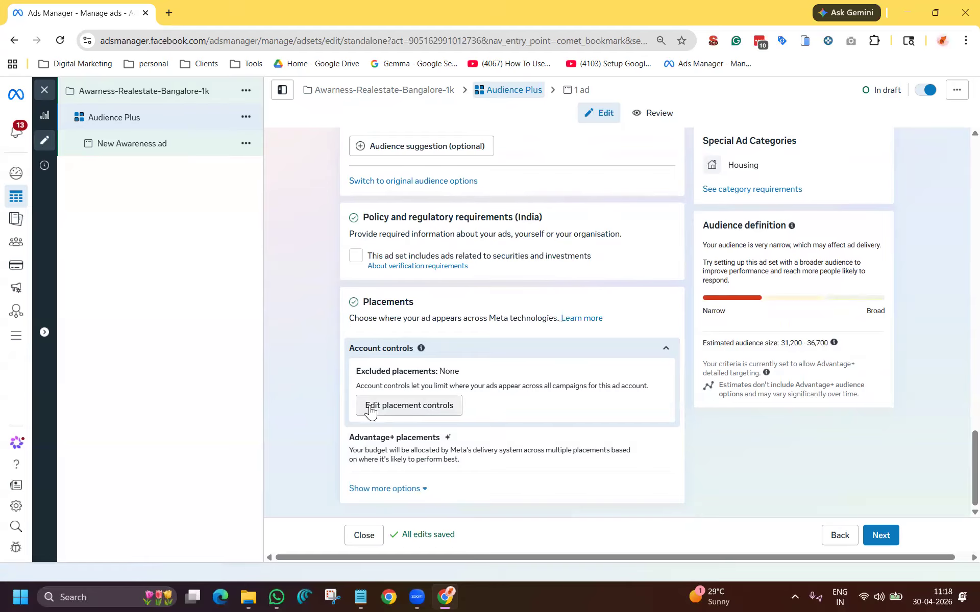
{"action": "left_click", "coordinate": [411, 411]}
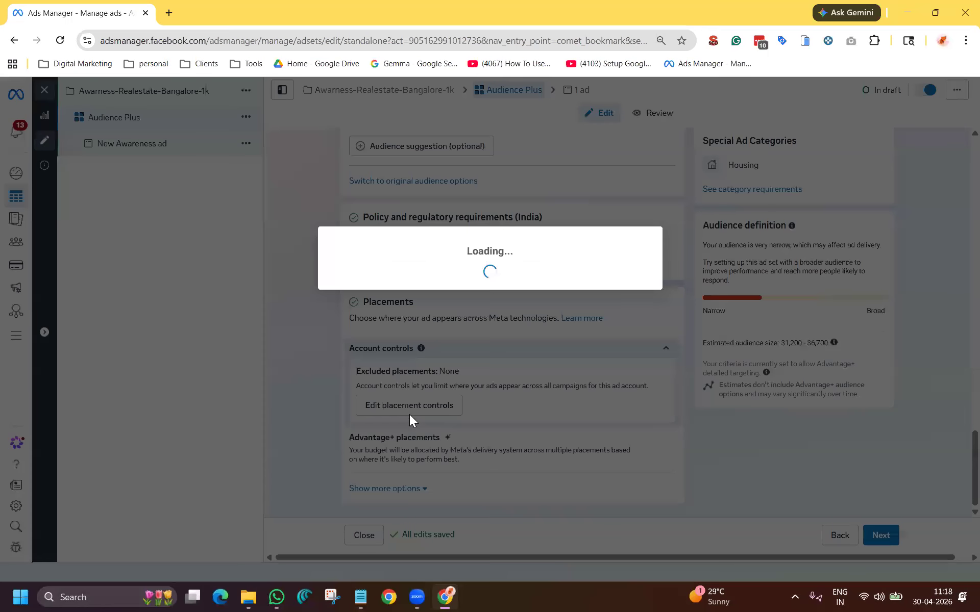
{"action": "left_click", "coordinate": [334, 278]}
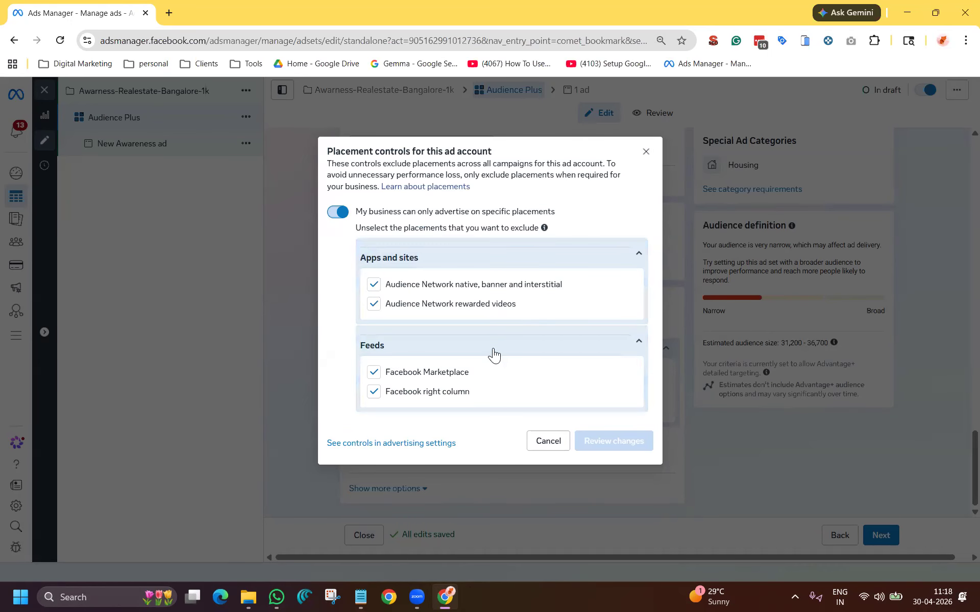
{"action": "left_click", "coordinate": [415, 444]}
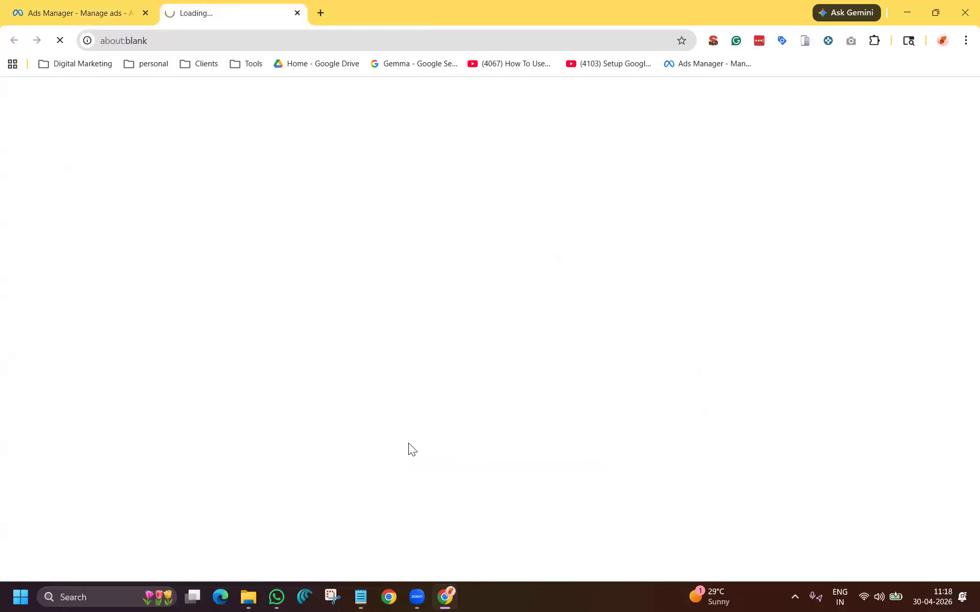
{"action": "left_click", "coordinate": [297, 13]}
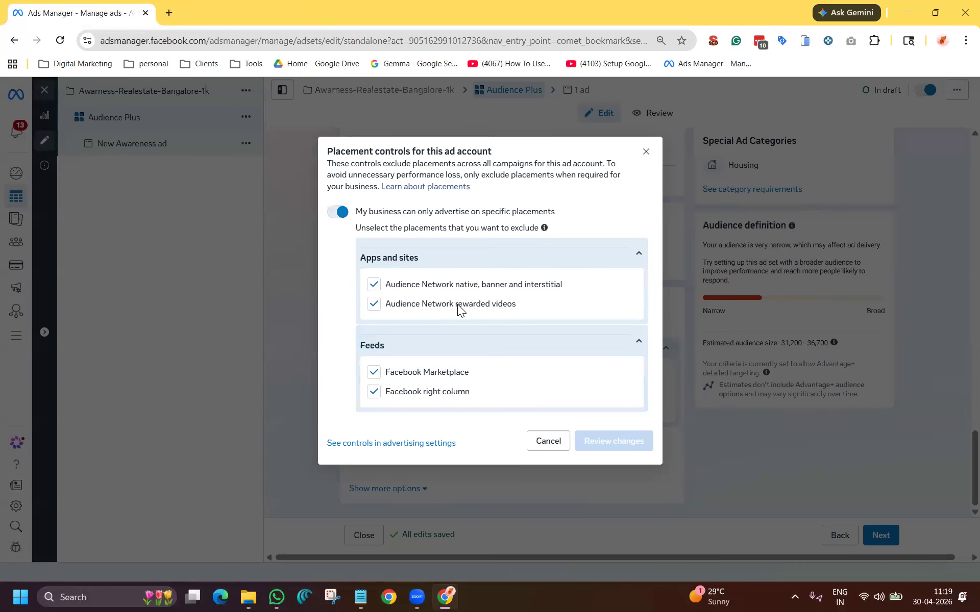
Step: Exclude Audience Network native, banner and interstitial and Audience Network rewarded videos, and save the account's placement controls
{"action": "left_click", "coordinate": [374, 286]}
{"action": "left_click", "coordinate": [376, 306]}
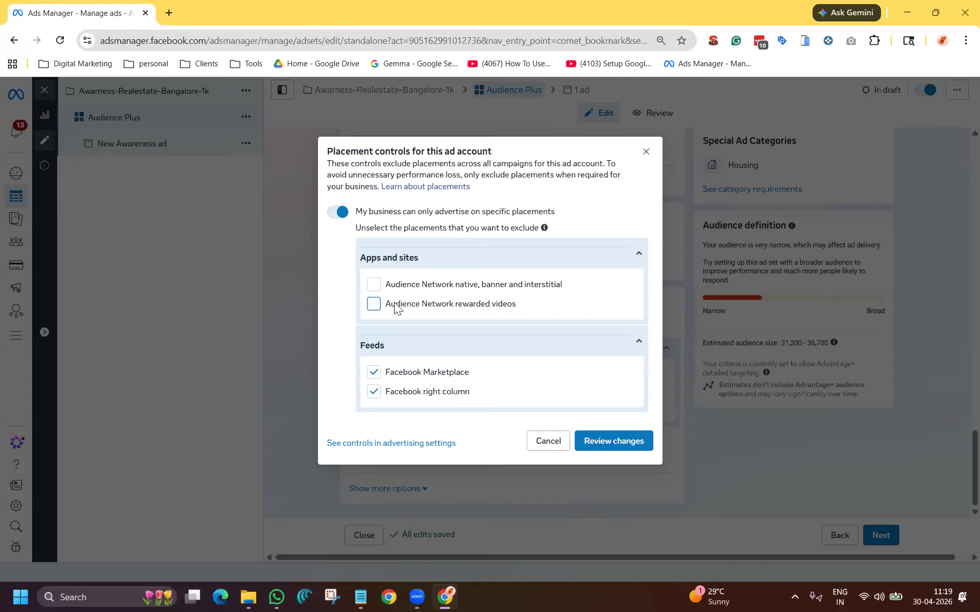
{"action": "left_click", "coordinate": [624, 443]}
{"action": "left_click", "coordinate": [631, 337]}
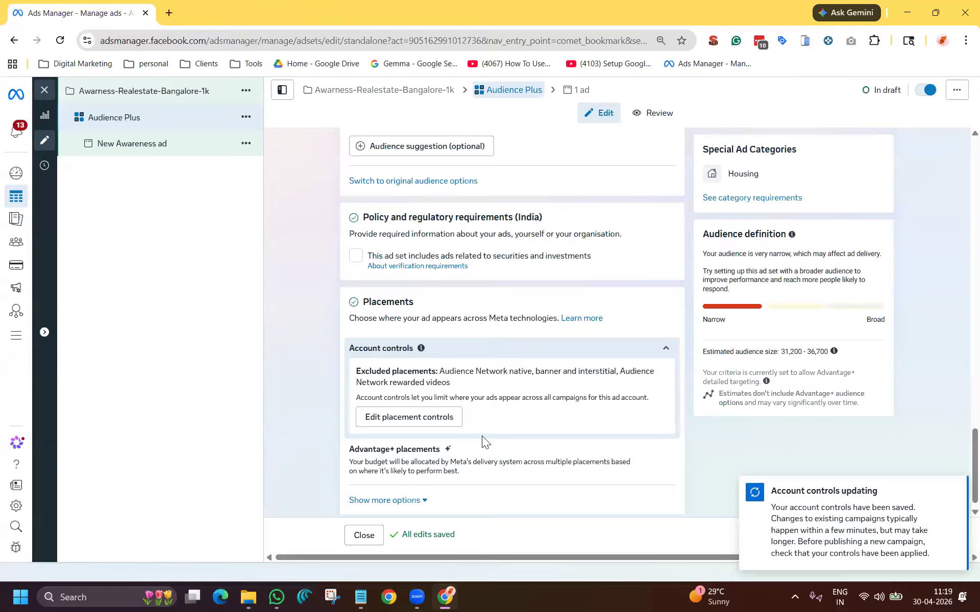
Step: Expand the additional placement options and switch the ad set from Advantage+ placements to Manual placements
{"action": "scroll", "coordinate": [511, 434], "scroll_direction": "down", "scroll_amount": 1}
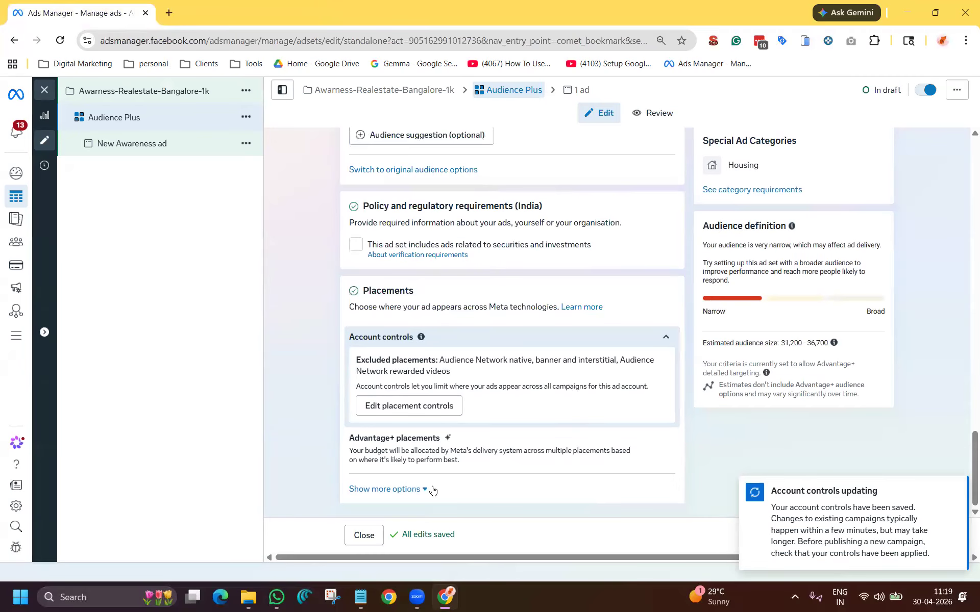
{"action": "left_click", "coordinate": [404, 490]}
{"action": "scroll", "coordinate": [510, 417], "scroll_direction": "down", "scroll_amount": 5}
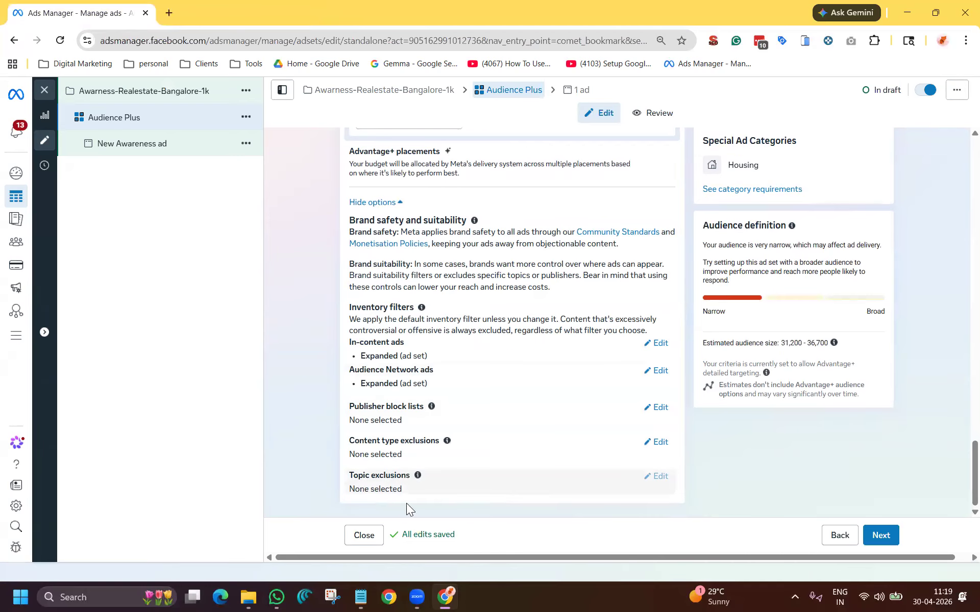
{"action": "scroll", "coordinate": [337, 439], "scroll_direction": "up", "scroll_amount": 3}
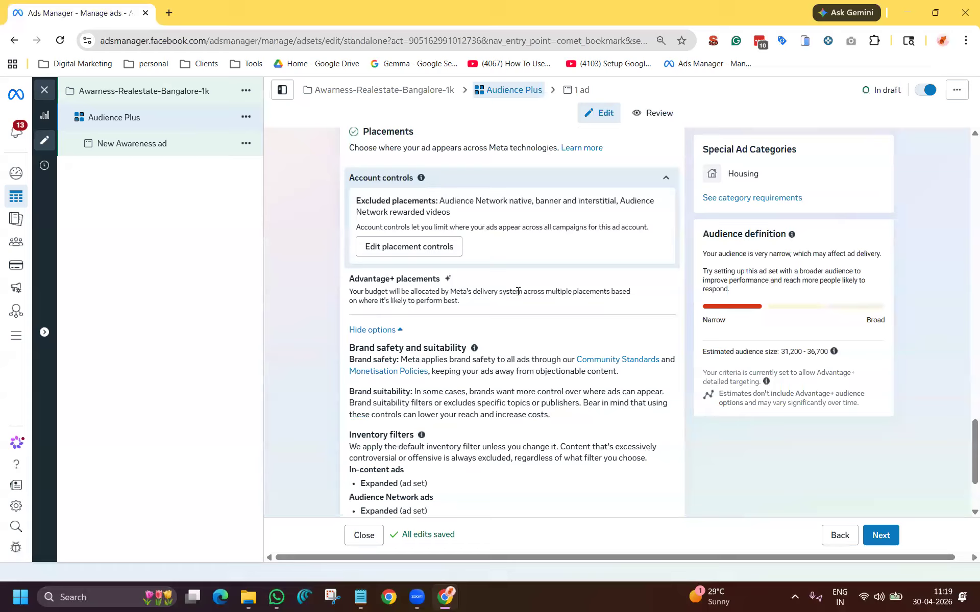
{"action": "left_click", "coordinate": [659, 280]}
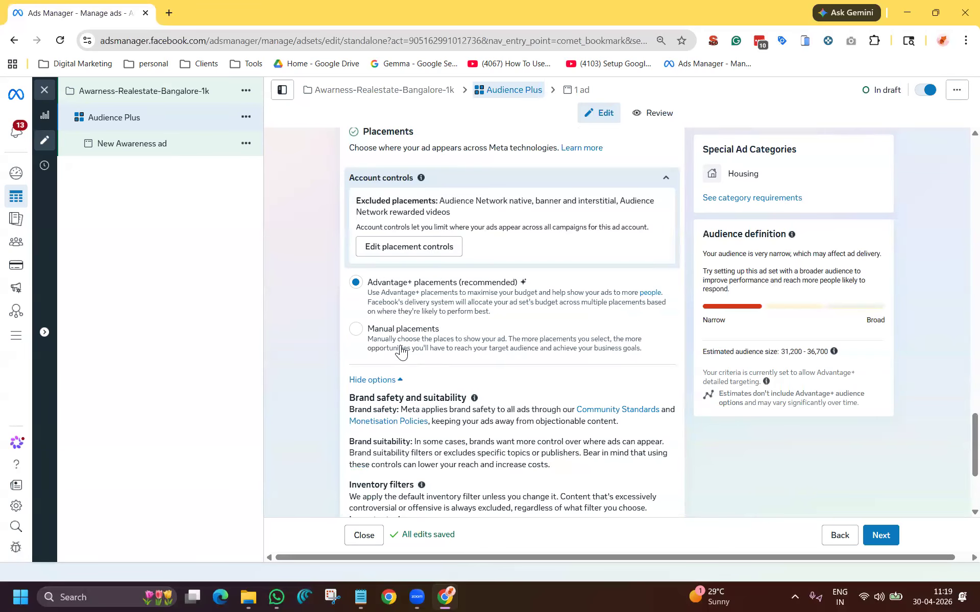
{"action": "left_click", "coordinate": [359, 339]}
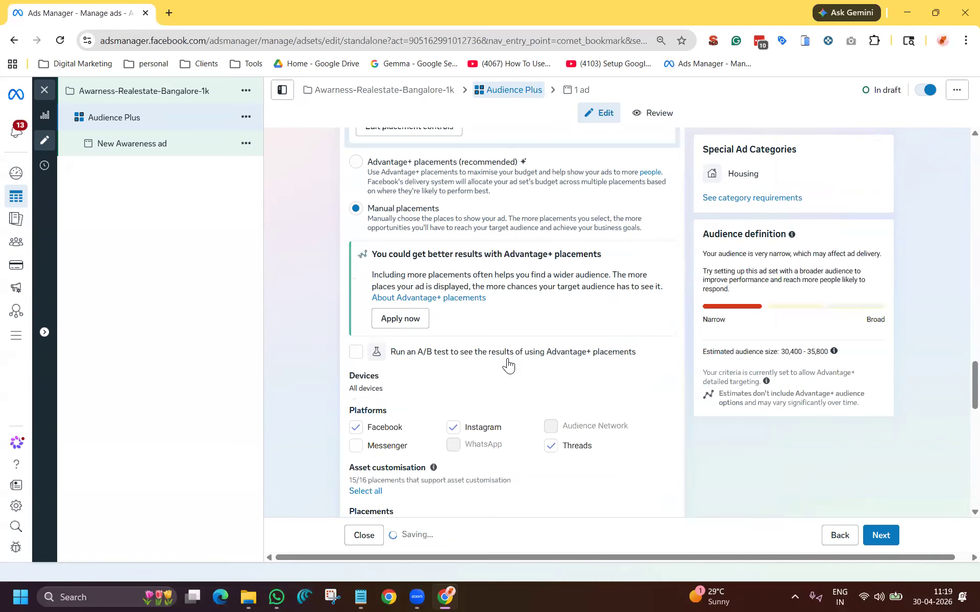
{"action": "scroll", "coordinate": [456, 423], "scroll_direction": "down", "scroll_amount": 1}
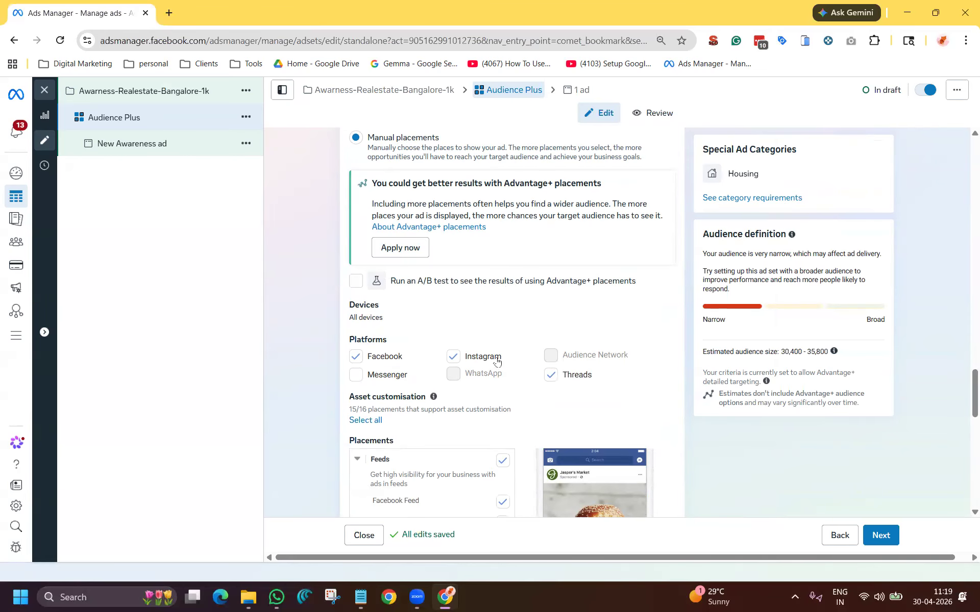
Step: Exclude Threads from the ad set's manual placement platforms and review the remaining feed, story and reel placements
{"action": "left_click", "coordinate": [551, 374]}
{"action": "scroll", "coordinate": [412, 375], "scroll_direction": "down", "scroll_amount": 2}
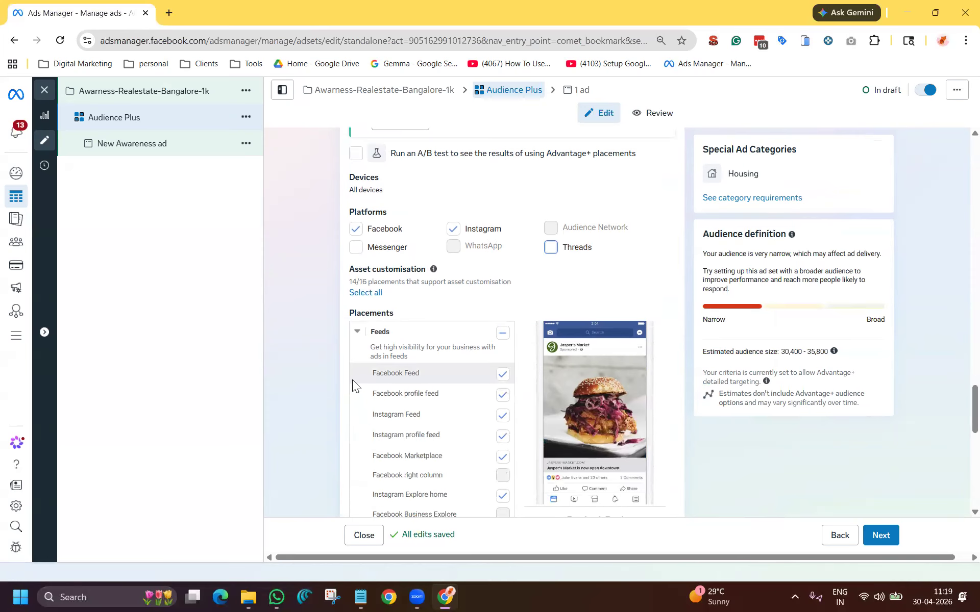
{"action": "scroll", "coordinate": [361, 372], "scroll_direction": "down", "scroll_amount": 2}
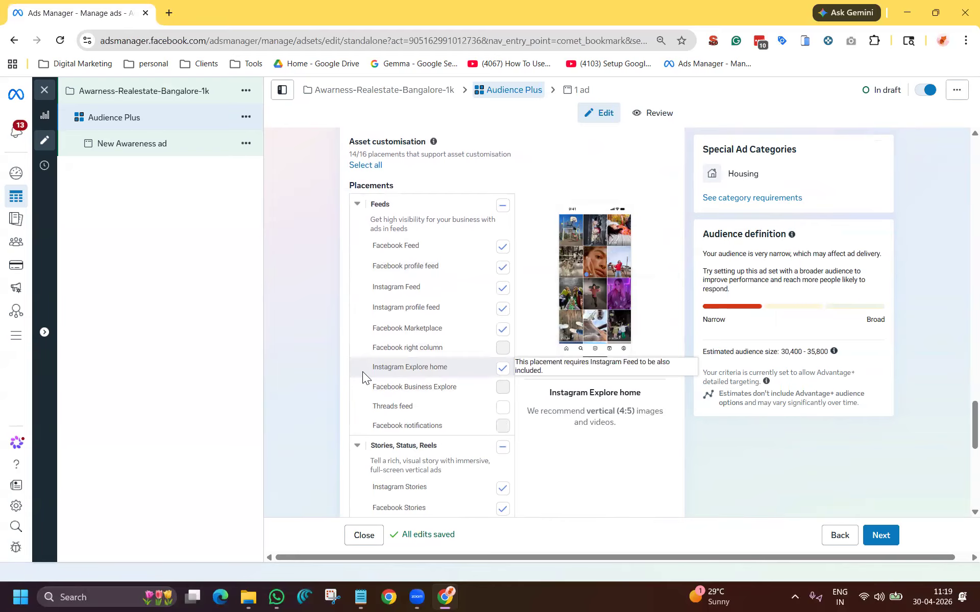
{"action": "scroll", "coordinate": [409, 368], "scroll_direction": "up", "scroll_amount": 3}
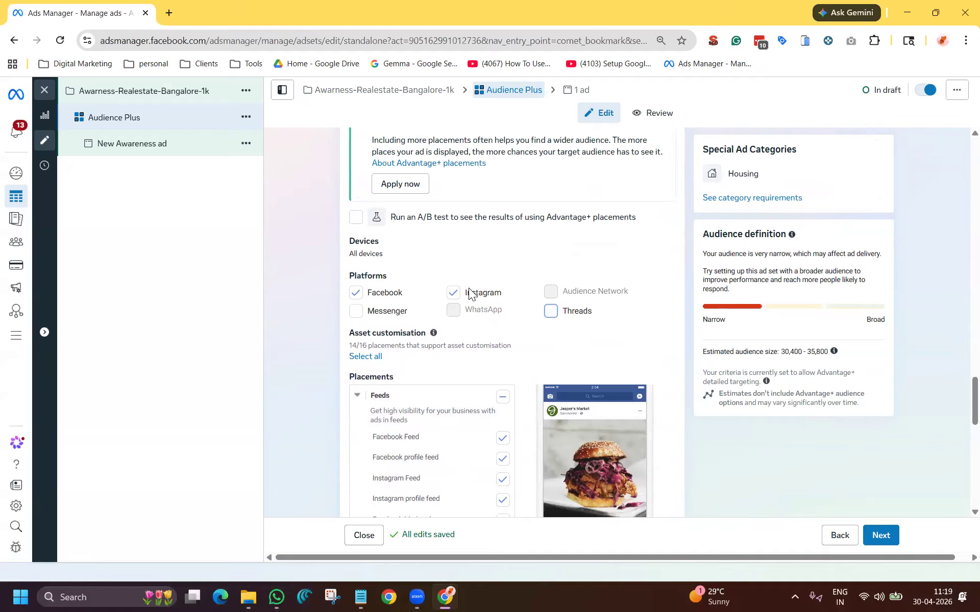
{"action": "scroll", "coordinate": [442, 329], "scroll_direction": "down", "scroll_amount": 3}
{"action": "scroll", "coordinate": [442, 328], "scroll_direction": "down", "scroll_amount": 1}
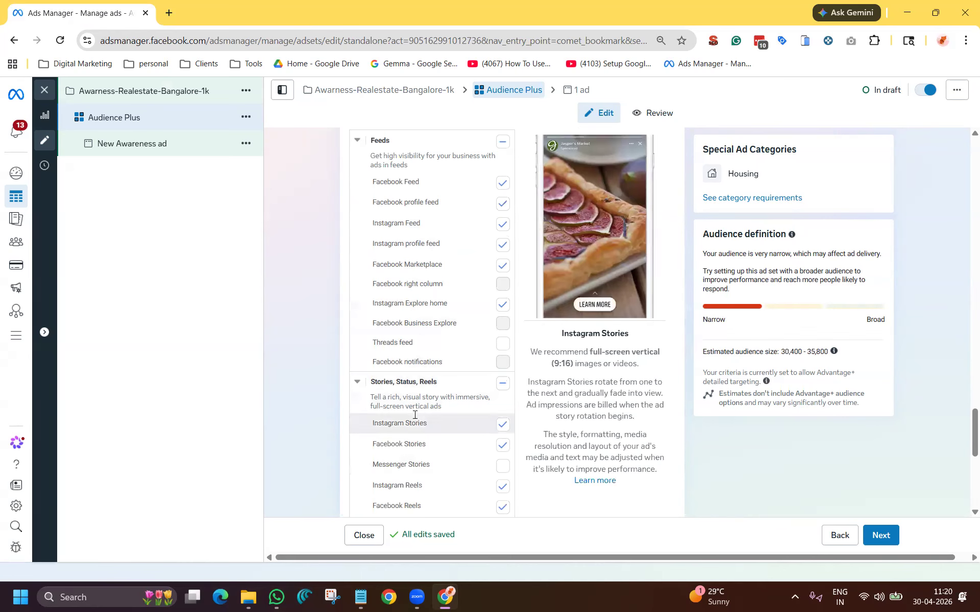
{"action": "scroll", "coordinate": [388, 357], "scroll_direction": "down", "scroll_amount": 5}
{"action": "scroll", "coordinate": [352, 372], "scroll_direction": "up", "scroll_amount": 10}
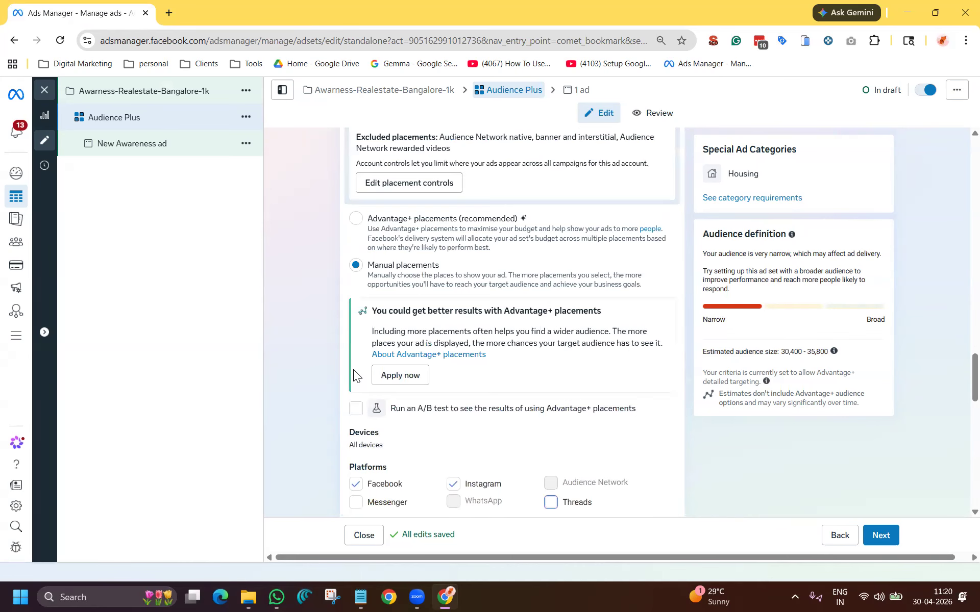
{"action": "scroll", "coordinate": [454, 324], "scroll_direction": "down", "scroll_amount": 3}
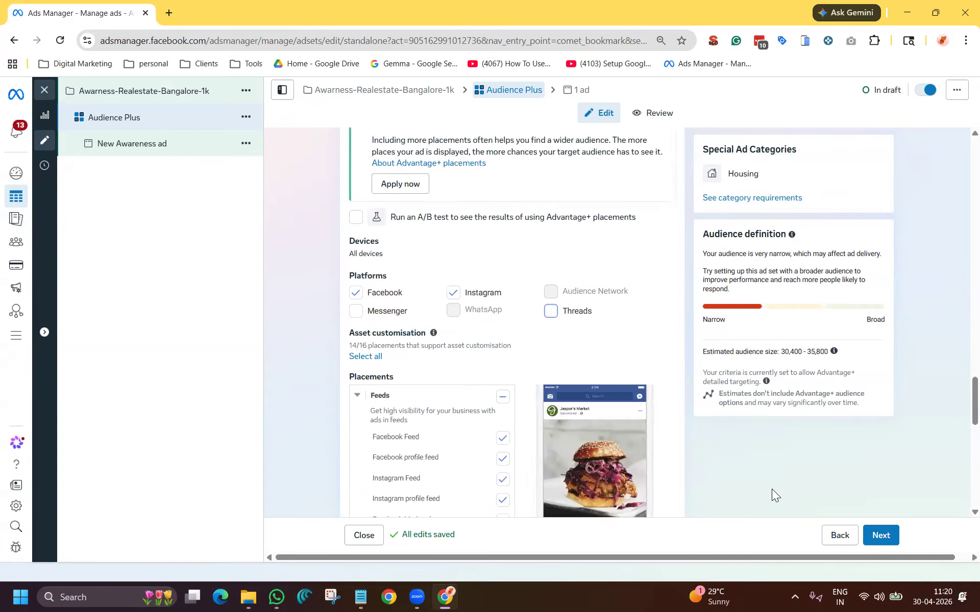
Step: Proceed from the ad set to the New Awareness ad and set its ad setup to Use existing post
{"action": "scroll", "coordinate": [441, 342], "scroll_direction": "up", "scroll_amount": 10}
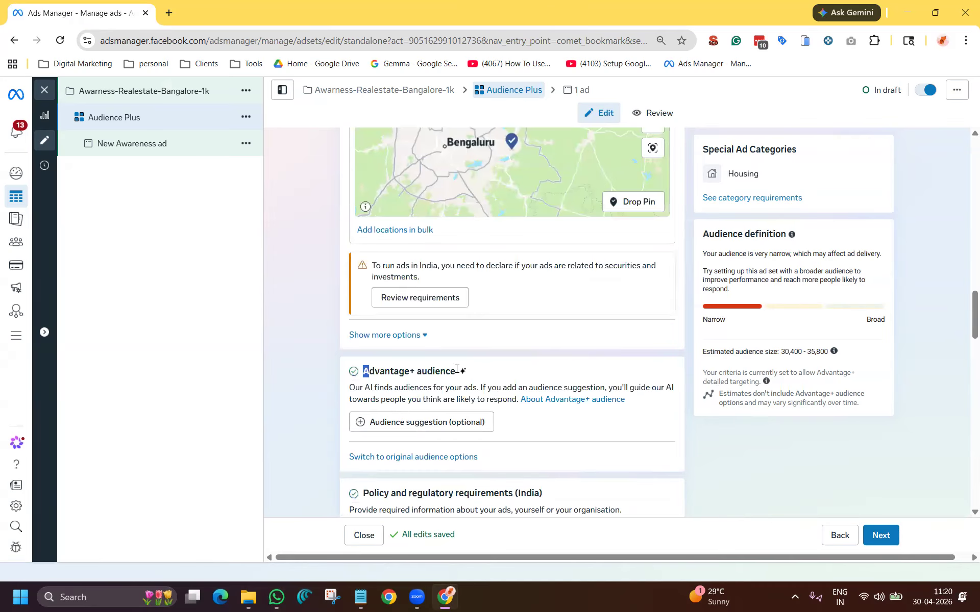
{"action": "left_click_drag", "start_coordinate": [363, 371], "coordinate": [456, 372]}
{"action": "left_click", "coordinate": [881, 536]}
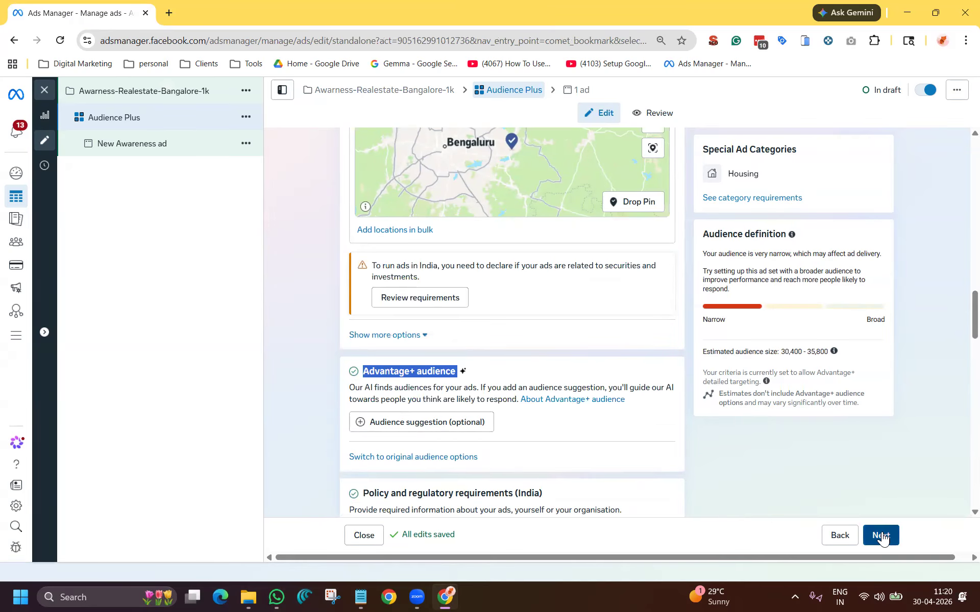
{"action": "scroll", "coordinate": [504, 383], "scroll_direction": "down", "scroll_amount": 4}
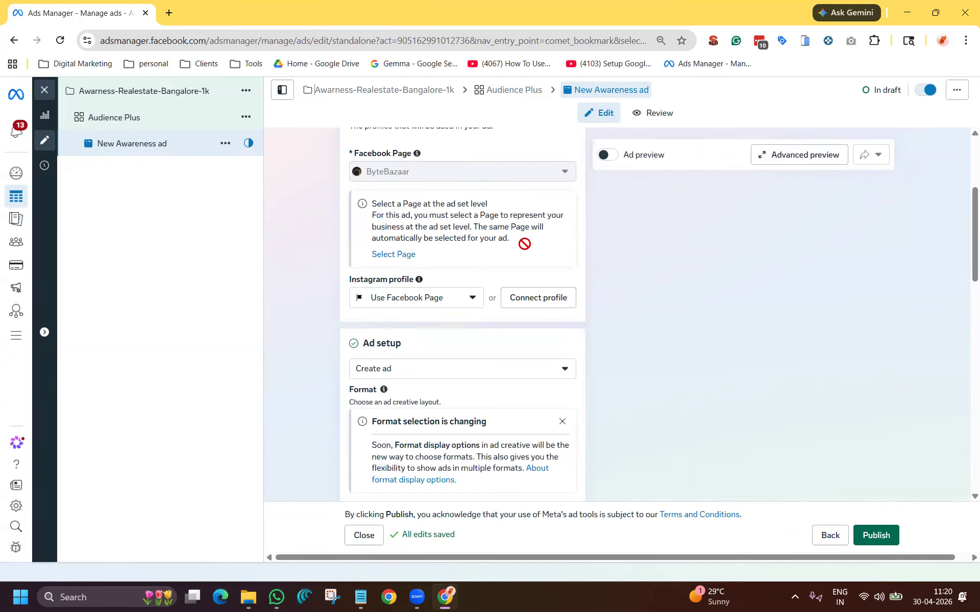
{"action": "scroll", "coordinate": [521, 243], "scroll_direction": "up", "scroll_amount": 3}
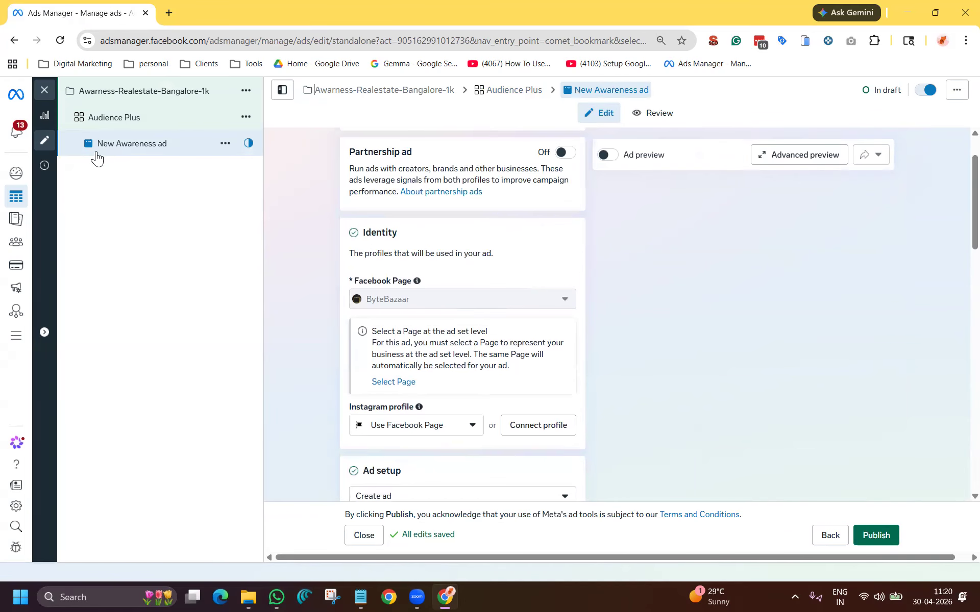
{"action": "scroll", "coordinate": [312, 339], "scroll_direction": "down", "scroll_amount": 5}
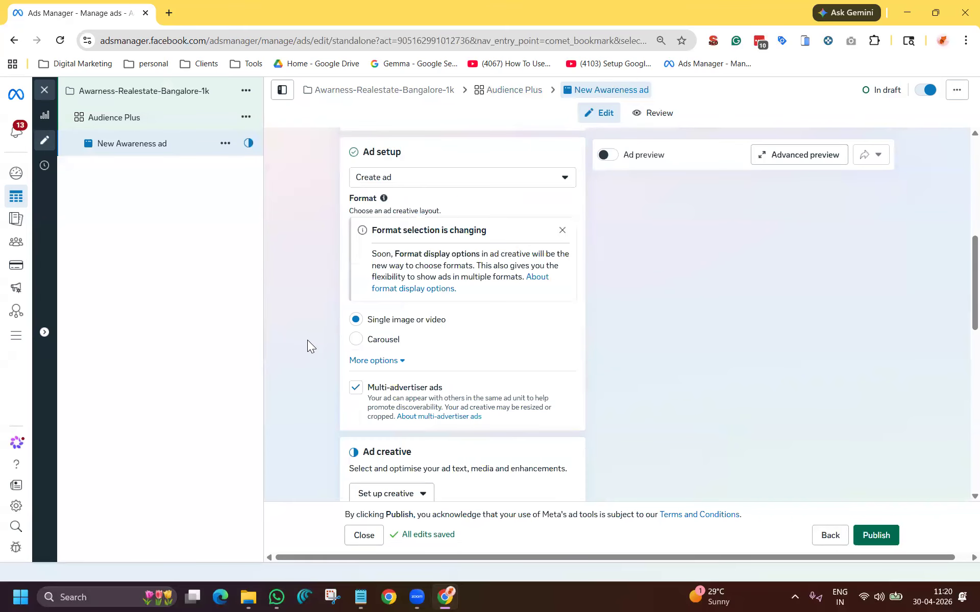
{"action": "left_click", "coordinate": [442, 182]}
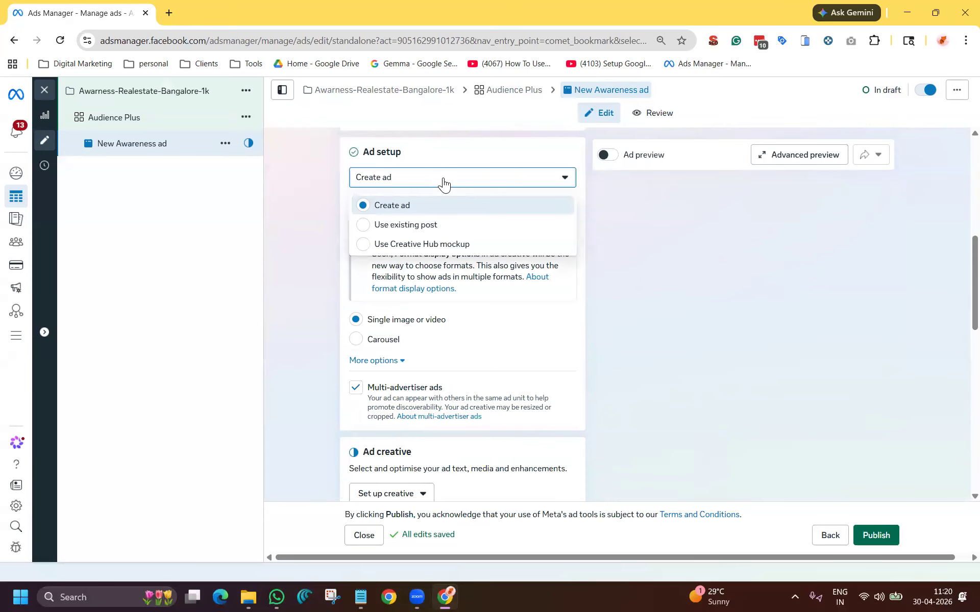
{"action": "left_click", "coordinate": [447, 225]}
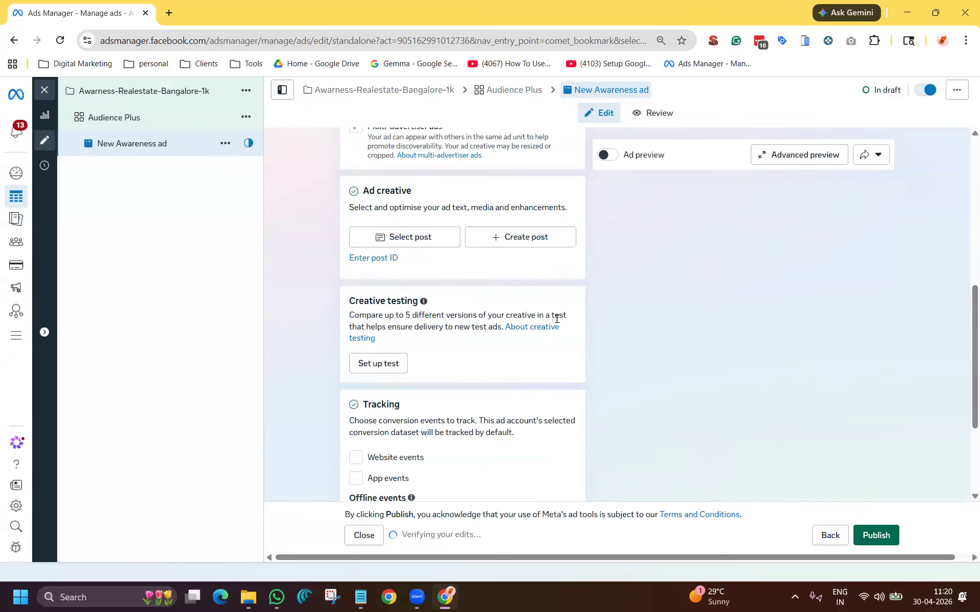
Step: Choose the "Limited Period Offer - Samsung 32-inch TV" Facebook post as the ad creative
{"action": "left_click", "coordinate": [433, 236]}
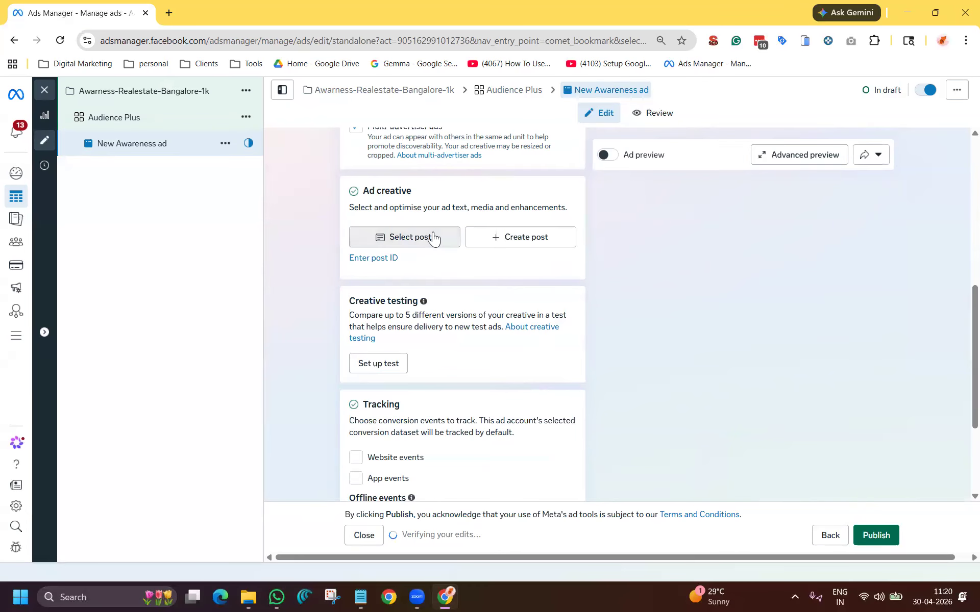
{"action": "left_click", "coordinate": [371, 268]}
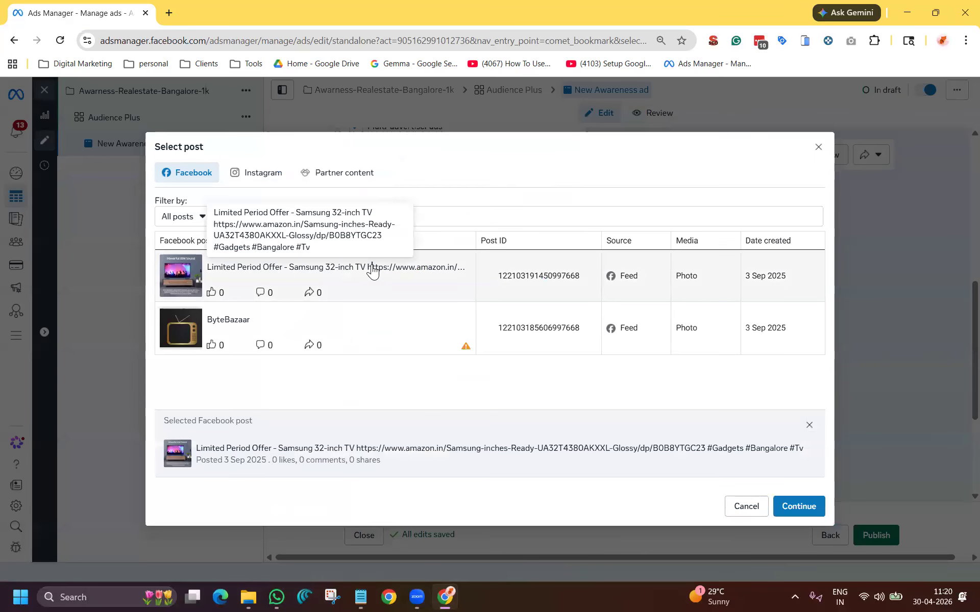
{"action": "left_click", "coordinate": [799, 516]}
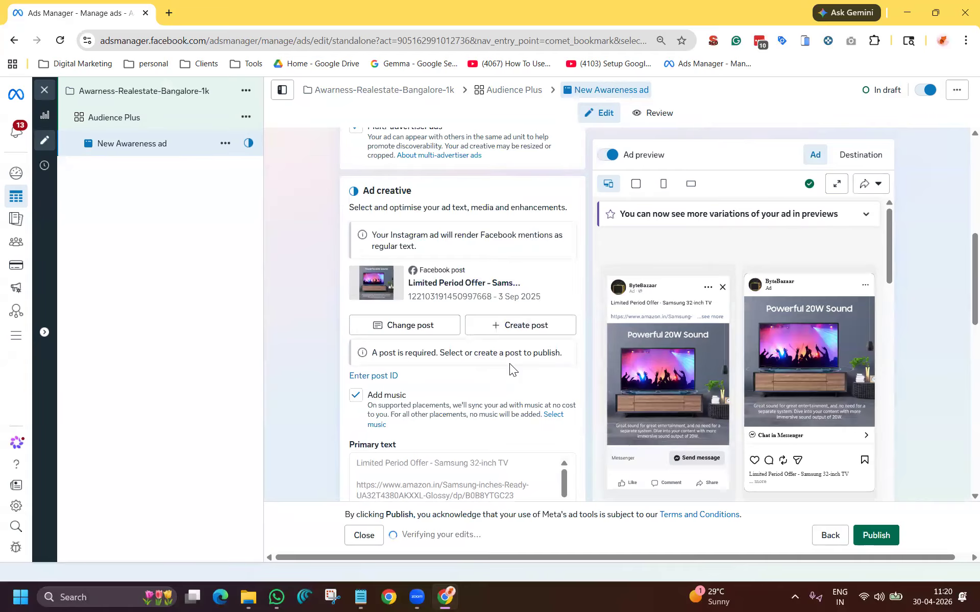
Step: Try to change the post's call to action to Send WhatsApp message
{"action": "scroll", "coordinate": [316, 290], "scroll_direction": "down", "scroll_amount": 6}
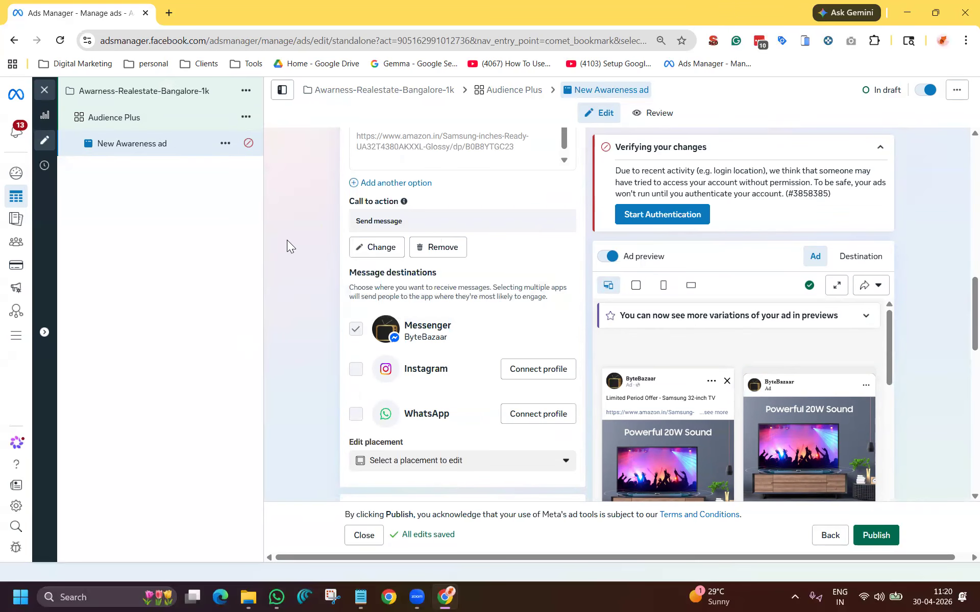
{"action": "scroll", "coordinate": [723, 368], "scroll_direction": "down", "scroll_amount": 5}
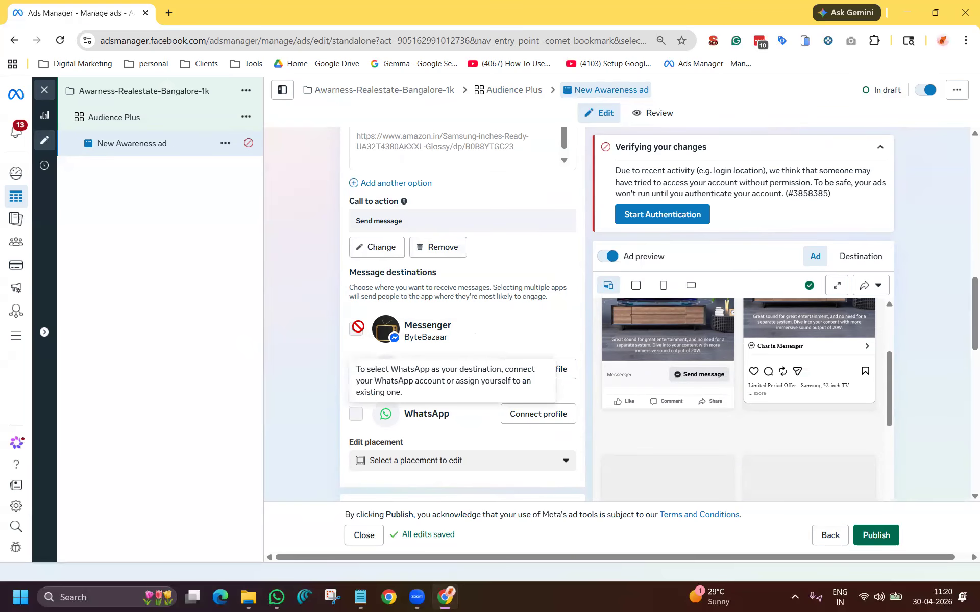
{"action": "left_click", "coordinate": [394, 252]}
{"action": "left_click", "coordinate": [447, 284]}
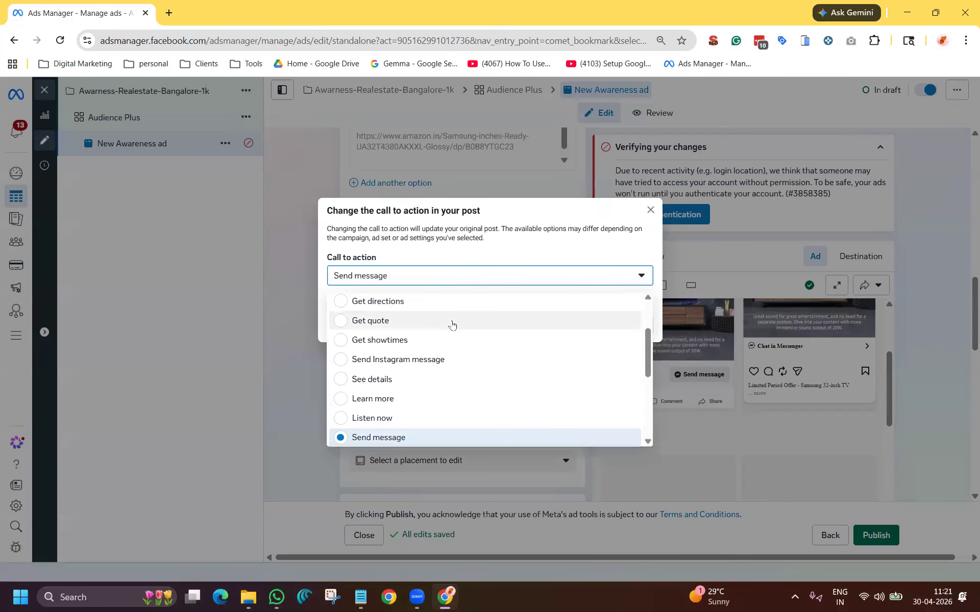
{"action": "scroll", "coordinate": [453, 324], "scroll_direction": "down", "scroll_amount": 3}
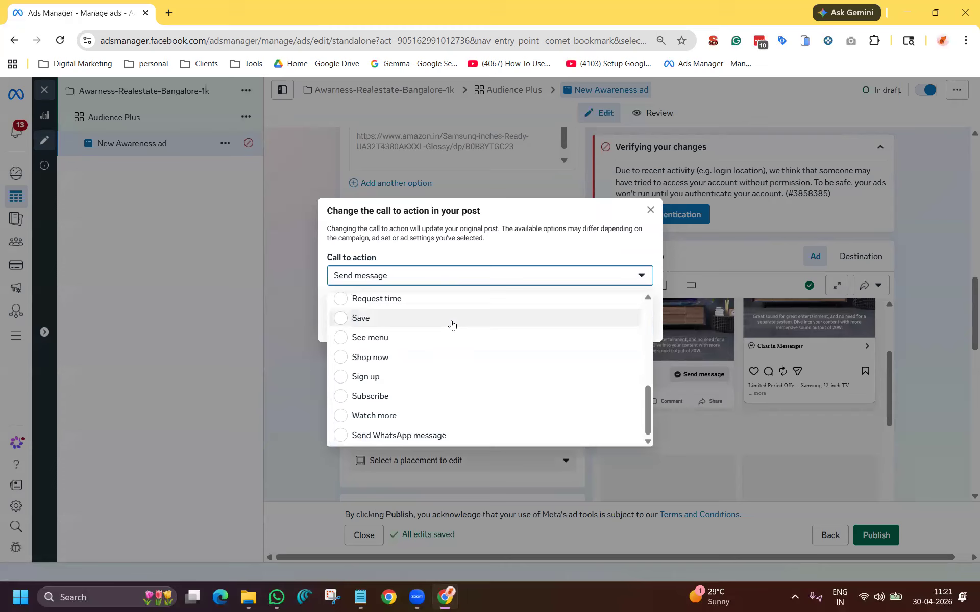
{"action": "left_click", "coordinate": [451, 436]}
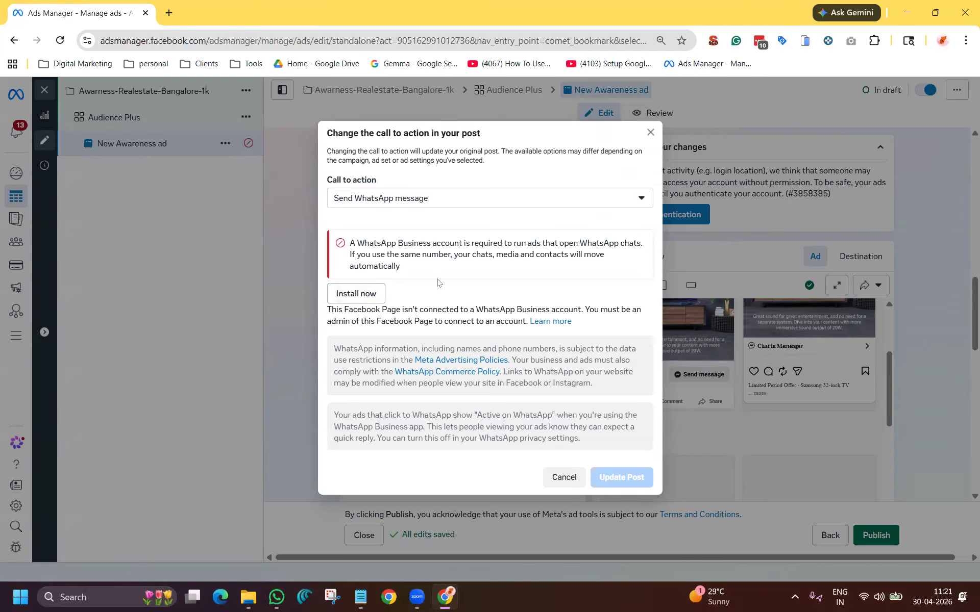
{"action": "left_click", "coordinate": [561, 485]}
{"action": "left_click", "coordinate": [570, 478]}
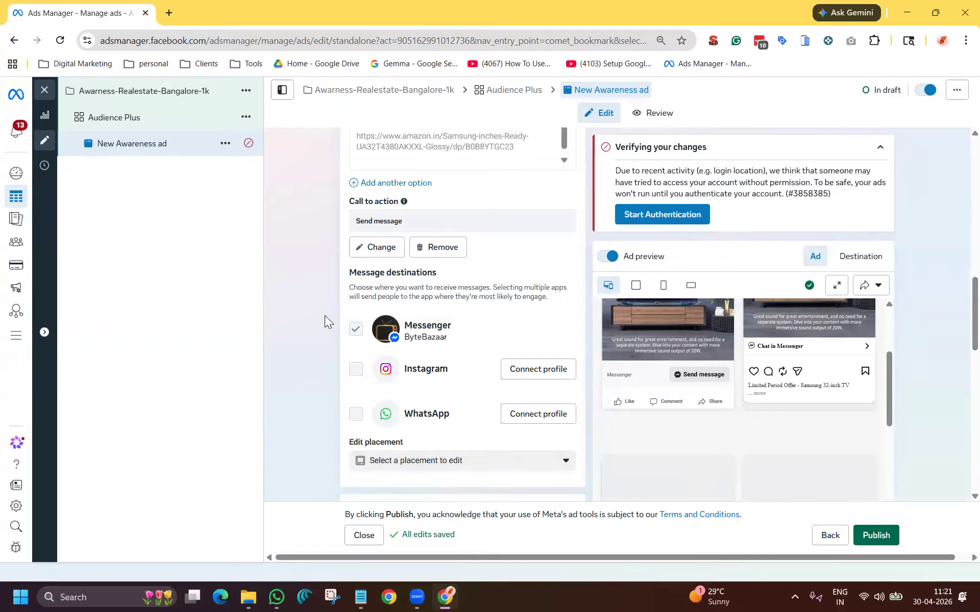
Step: Look over the ad's creative settings once more and publish the awareness campaign with its ad set and ad
{"action": "scroll", "coordinate": [326, 315], "scroll_direction": "up", "scroll_amount": 6}
{"action": "scroll", "coordinate": [326, 316], "scroll_direction": "down", "scroll_amount": 5}
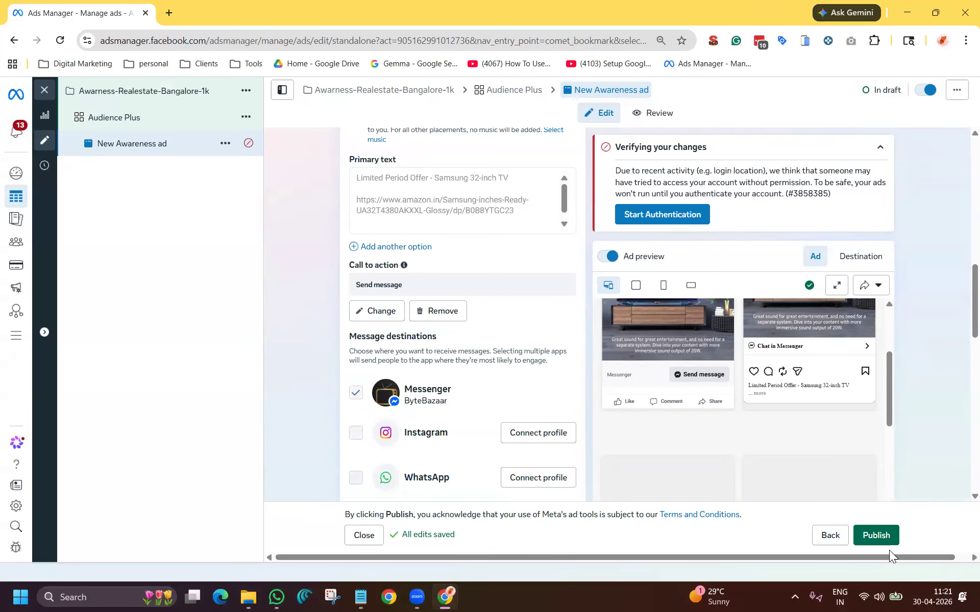
{"action": "left_click", "coordinate": [876, 536]}
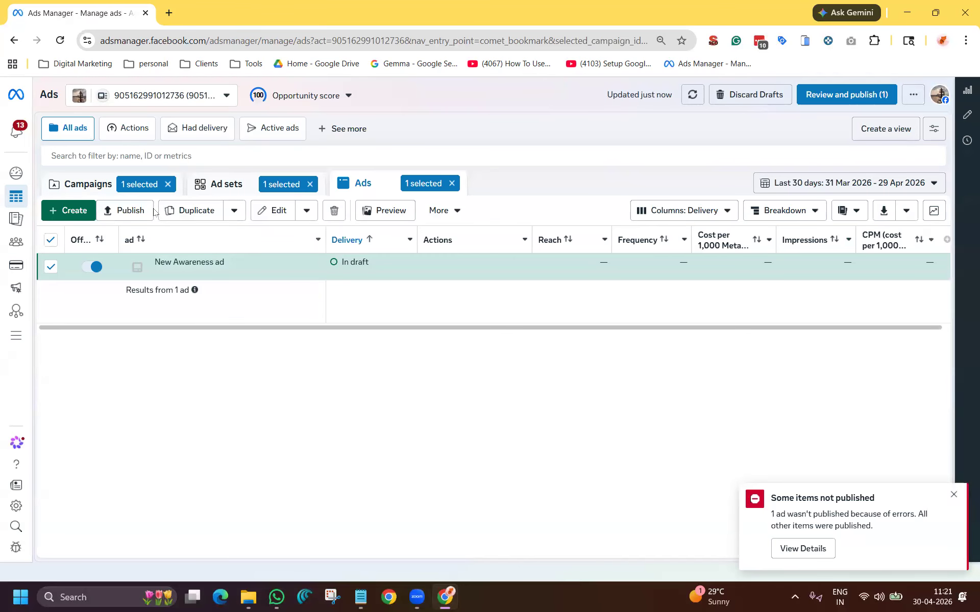
Step: Open the Awarness-Realestate-Bangalore-1k campaign for editing and view its campaign, Audience Plus ad set and New Awareness ad levels
{"action": "left_click", "coordinate": [81, 184]}
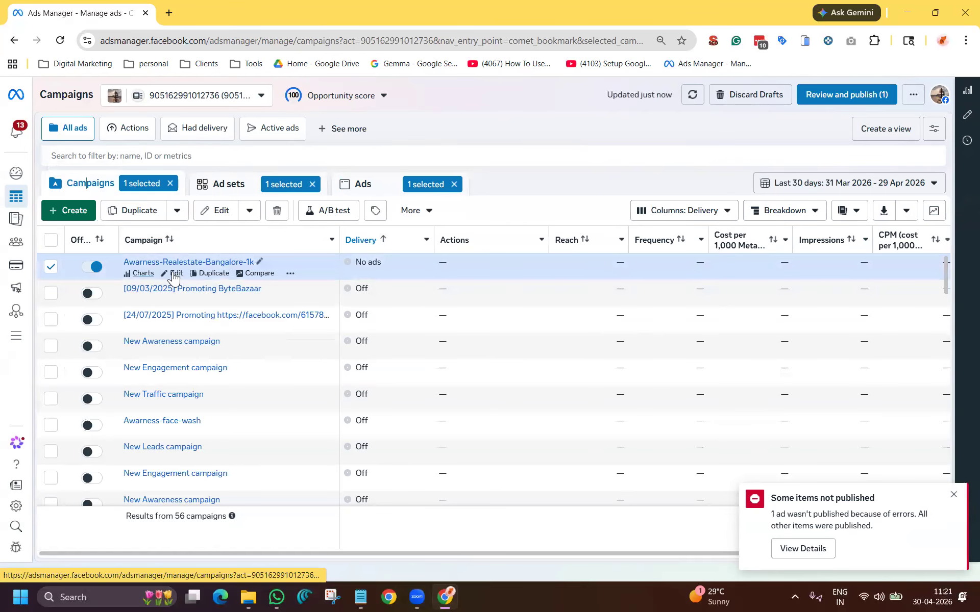
{"action": "left_click", "coordinate": [176, 274]}
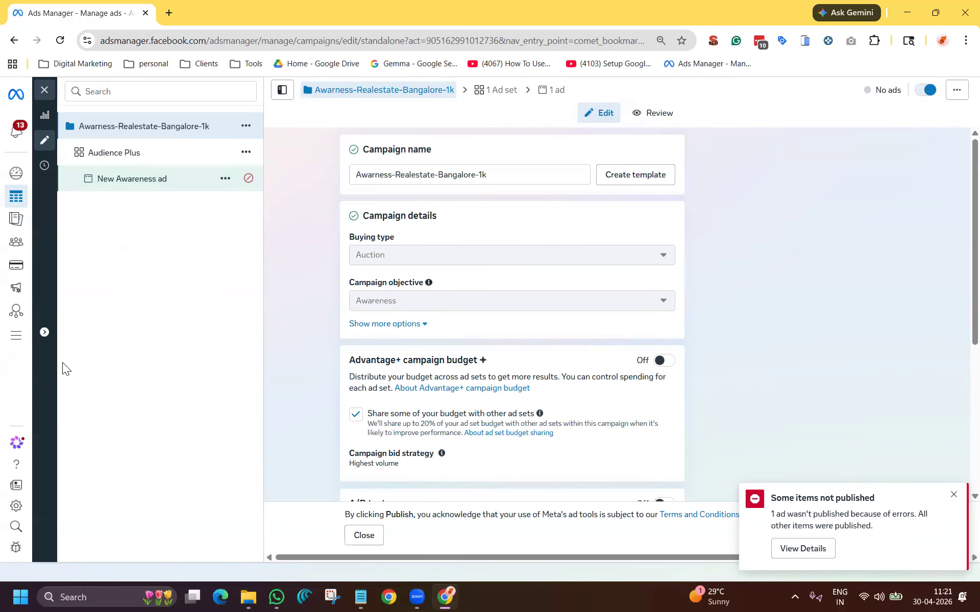
{"action": "left_click", "coordinate": [45, 335]}
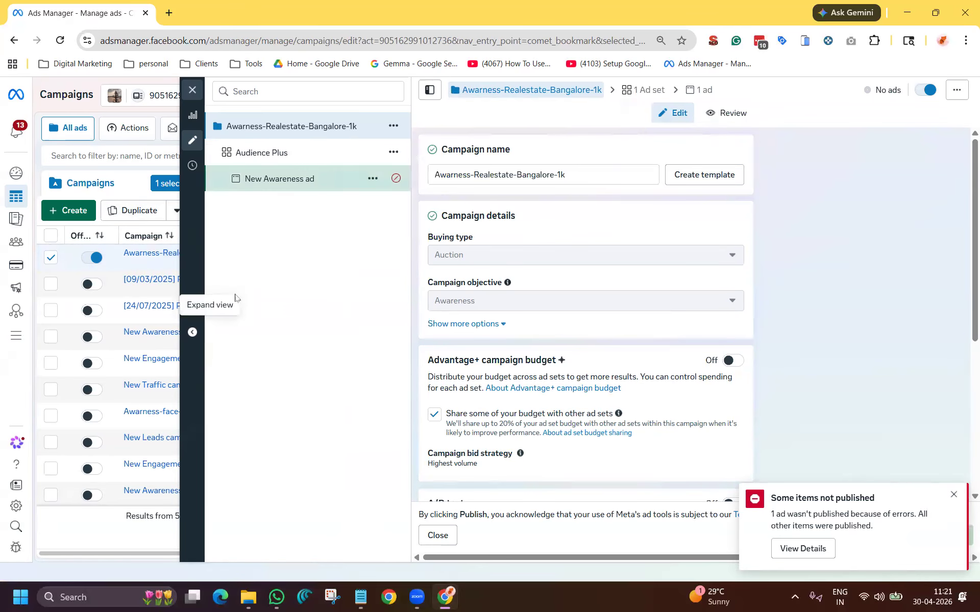
{"action": "left_click", "coordinate": [193, 334]}
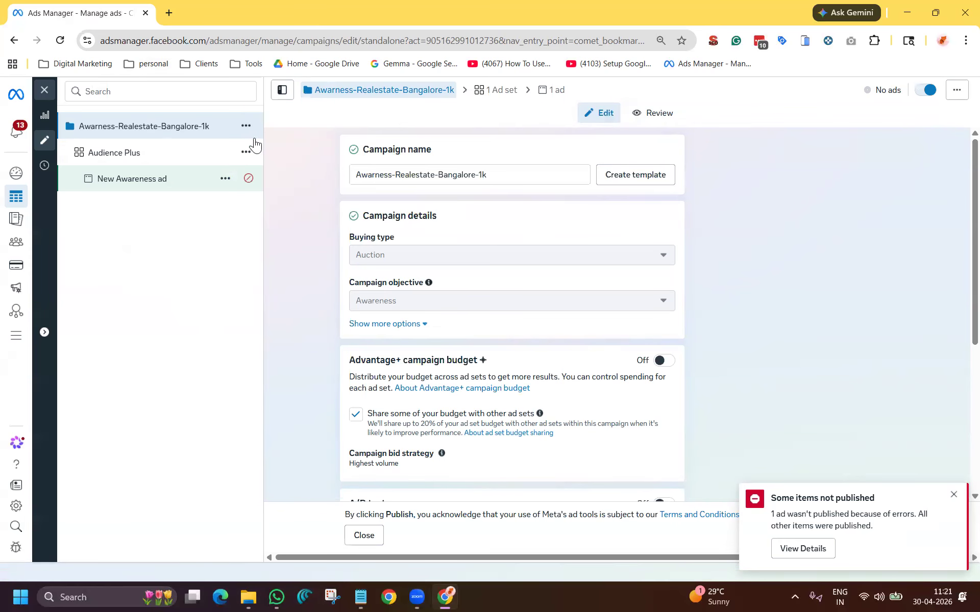
{"action": "left_click", "coordinate": [153, 156]}
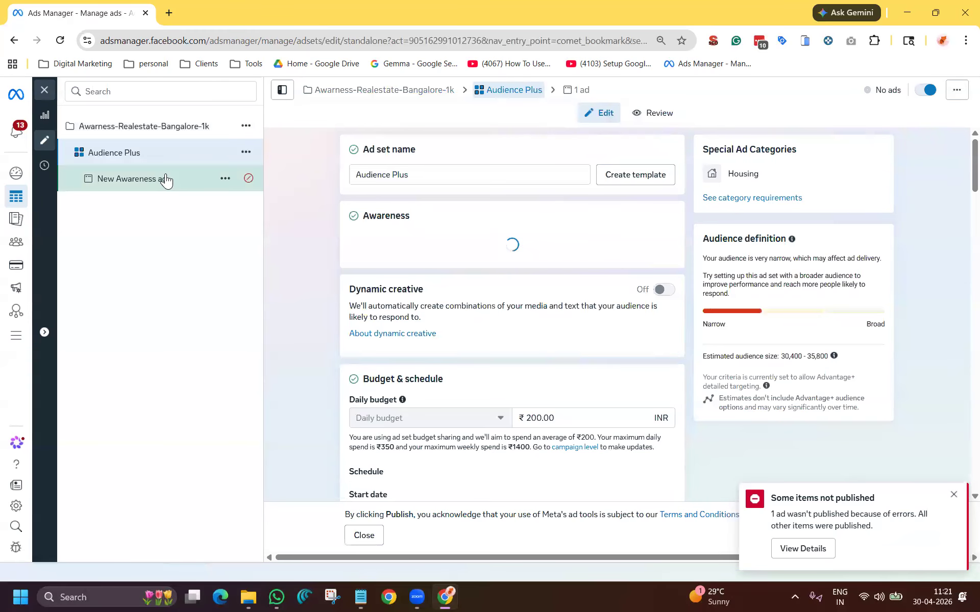
{"action": "left_click", "coordinate": [164, 178]}
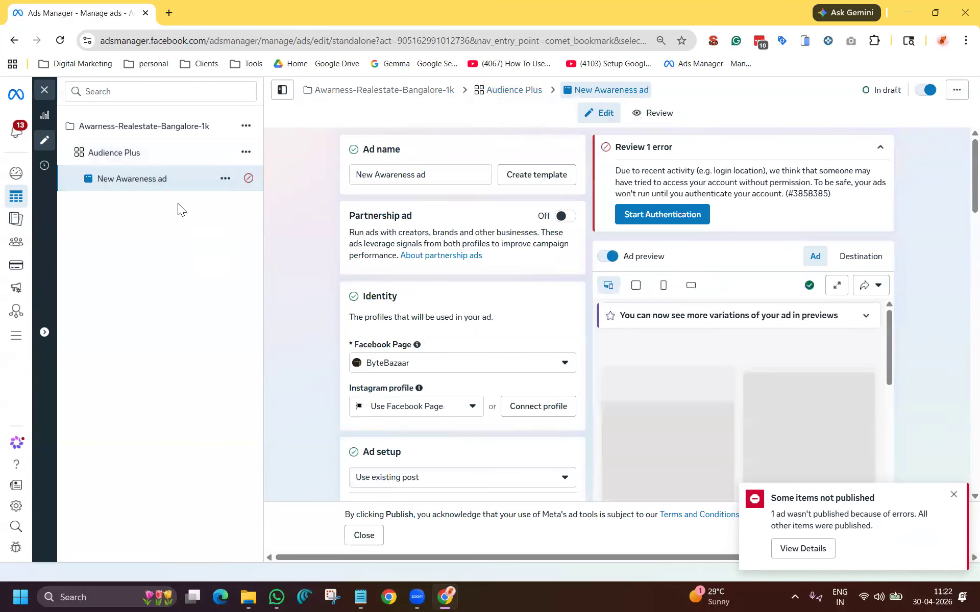
{"action": "left_click", "coordinate": [105, 157]}
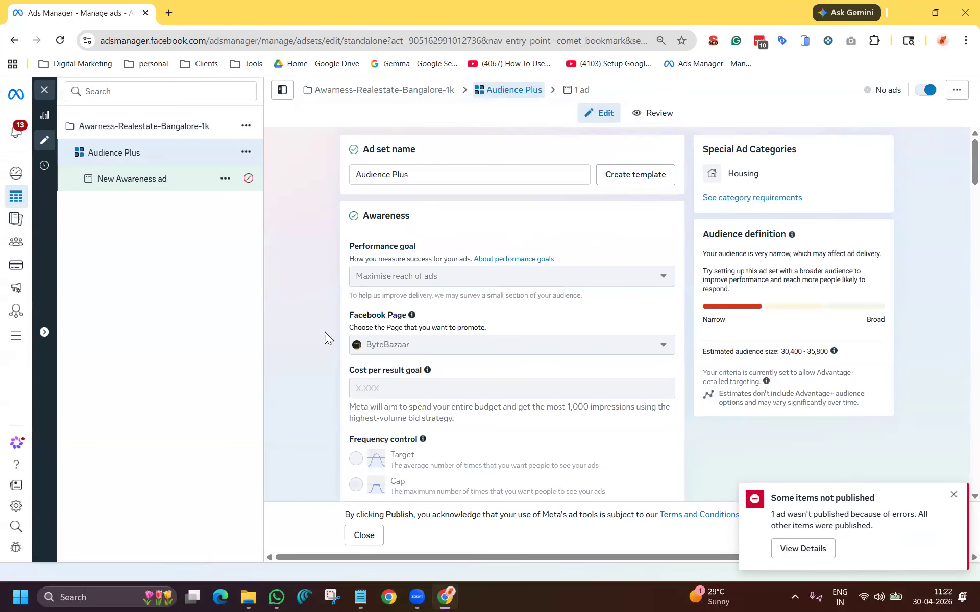
Step: Switch to Notepad and add the lines "Audience PLus" and "Buyer persona" below the targeting list, separated from it by a blank line
{"action": "left_click", "coordinate": [361, 598]}
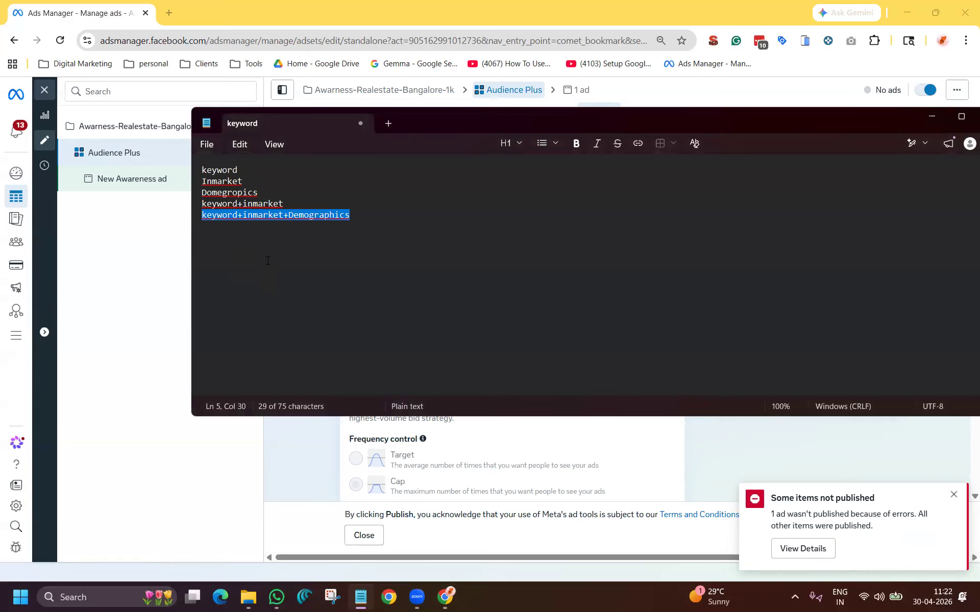
{"action": "left_click", "coordinate": [464, 240]}
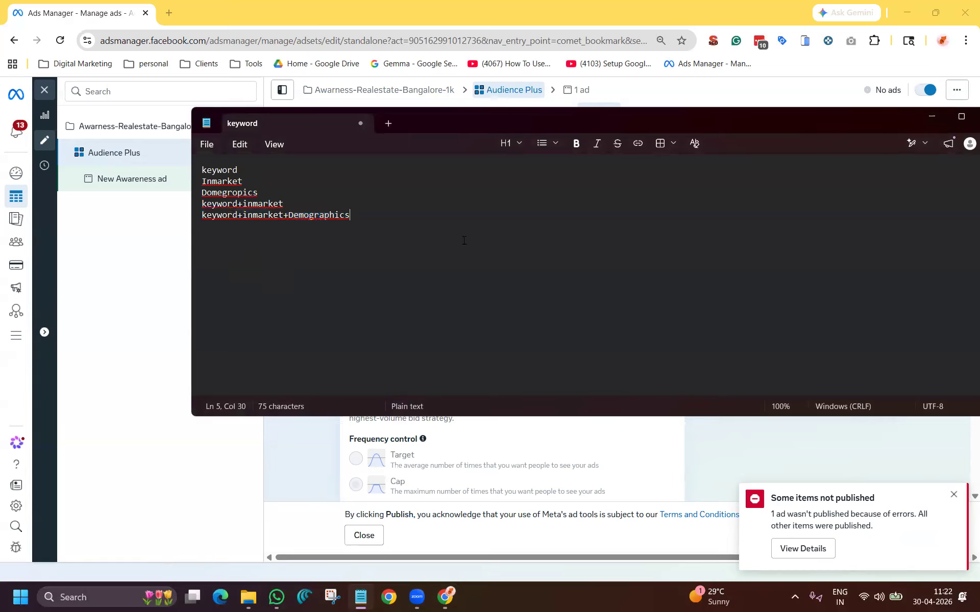
{"action": "key", "text": "Return"}
{"action": "key", "text": "Return"}
{"action": "type", "text": "Audience PLus"}
{"action": "key", "text": "Return"}
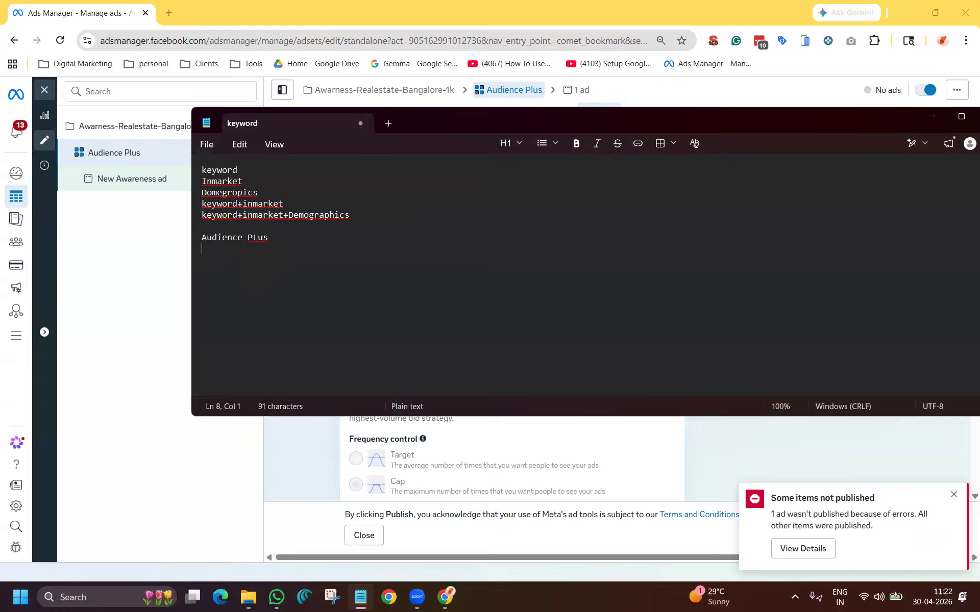
{"action": "type", "text": "Buyer persona"}
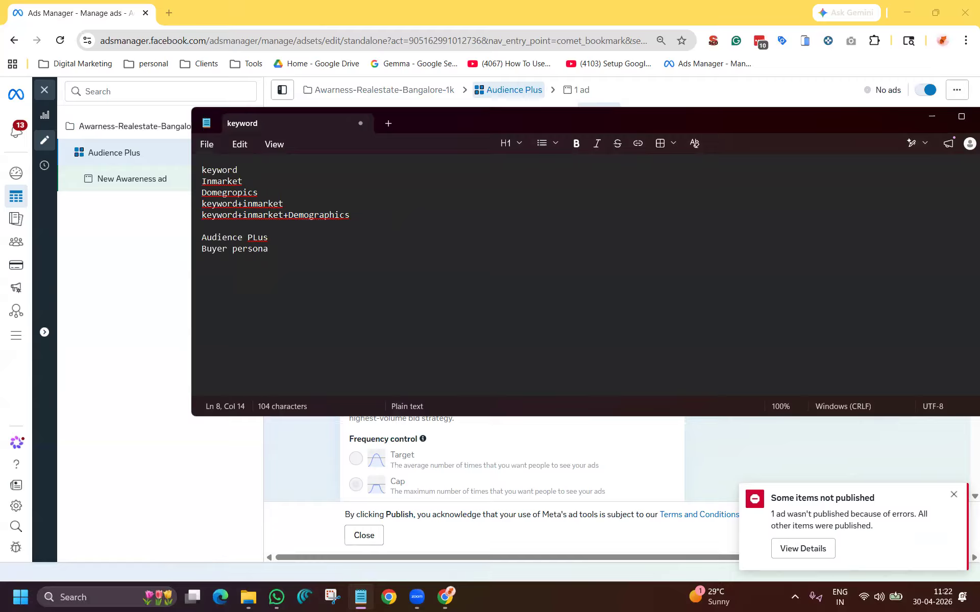
Step: Insert a blank line between "Audience PLus" and "Buyer persona" in the notes
{"action": "key", "text": "Return"}
{"action": "key", "text": "Up"}
{"action": "key", "text": "Up"}
{"action": "key", "text": "End"}
{"action": "key", "text": "Return"}
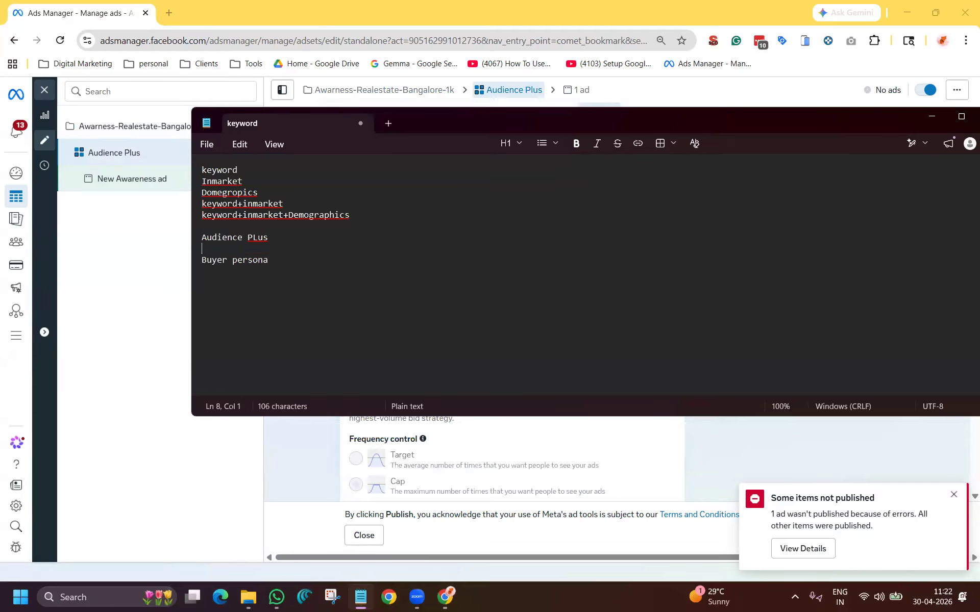
{"action": "key", "text": "Down"}
{"action": "key", "text": "Down"}
Step: Switch back to Ads Manager and make one duplicate of the Audience Plus ad set within the original campaign
{"action": "left_click", "coordinate": [235, 461]}
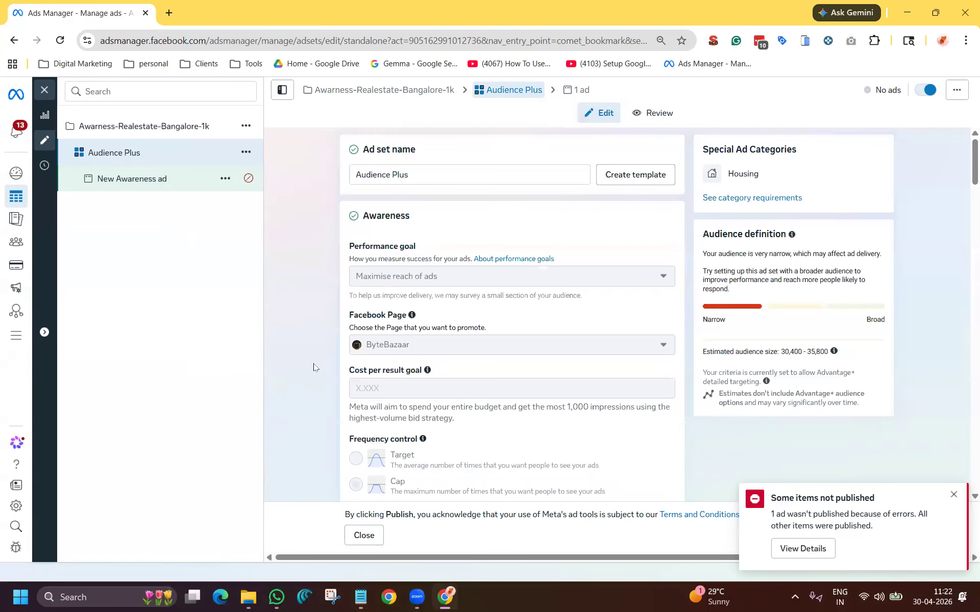
{"action": "scroll", "coordinate": [501, 318], "scroll_direction": "down", "scroll_amount": 5}
{"action": "scroll", "coordinate": [500, 319], "scroll_direction": "down", "scroll_amount": 10}
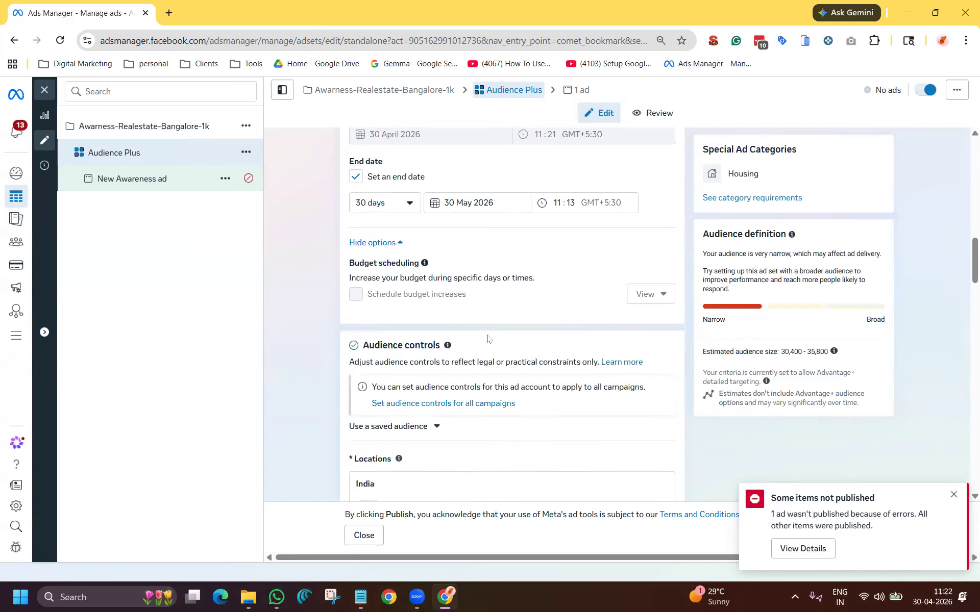
{"action": "left_click", "coordinate": [246, 153]}
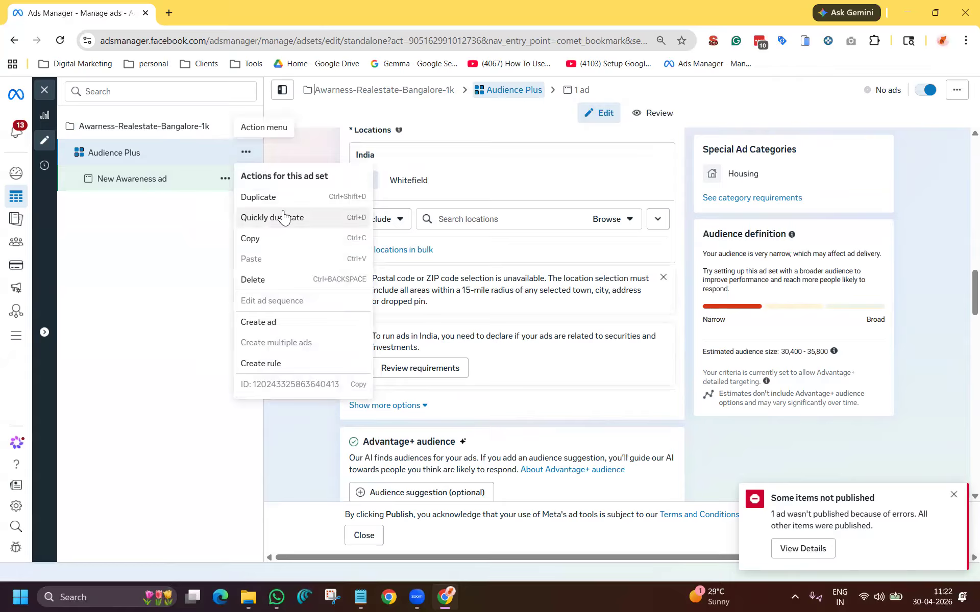
{"action": "left_click", "coordinate": [249, 200]}
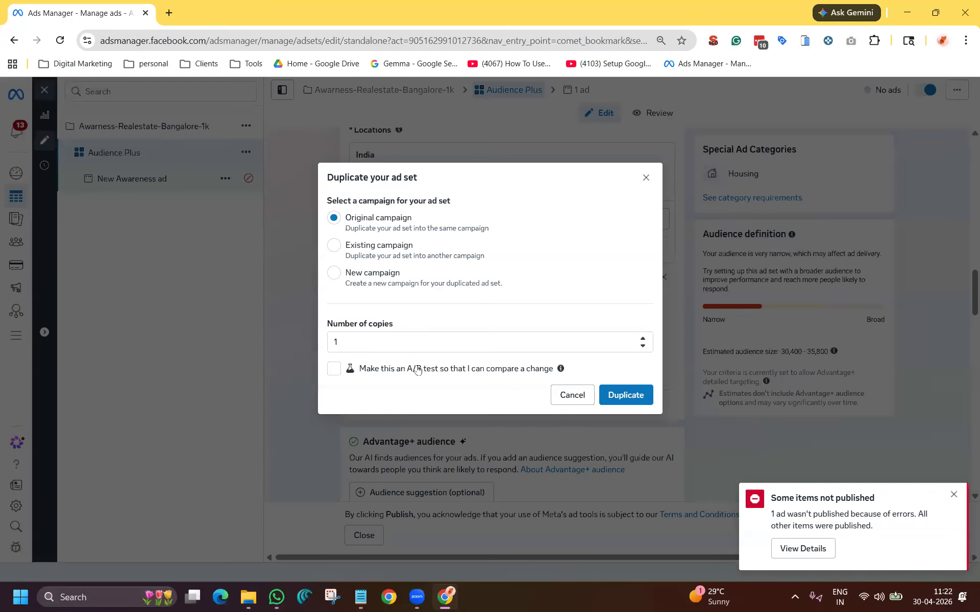
{"action": "left_click", "coordinate": [621, 403]}
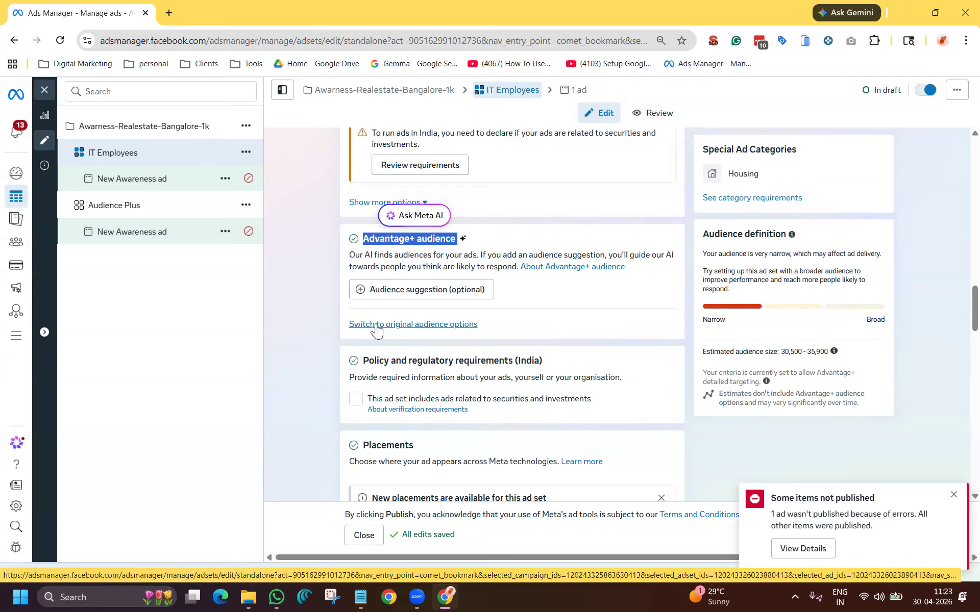
Step: Switch the IT Employees ad set to the original audience options and open its locations for editing
{"action": "left_click", "coordinate": [376, 325]}
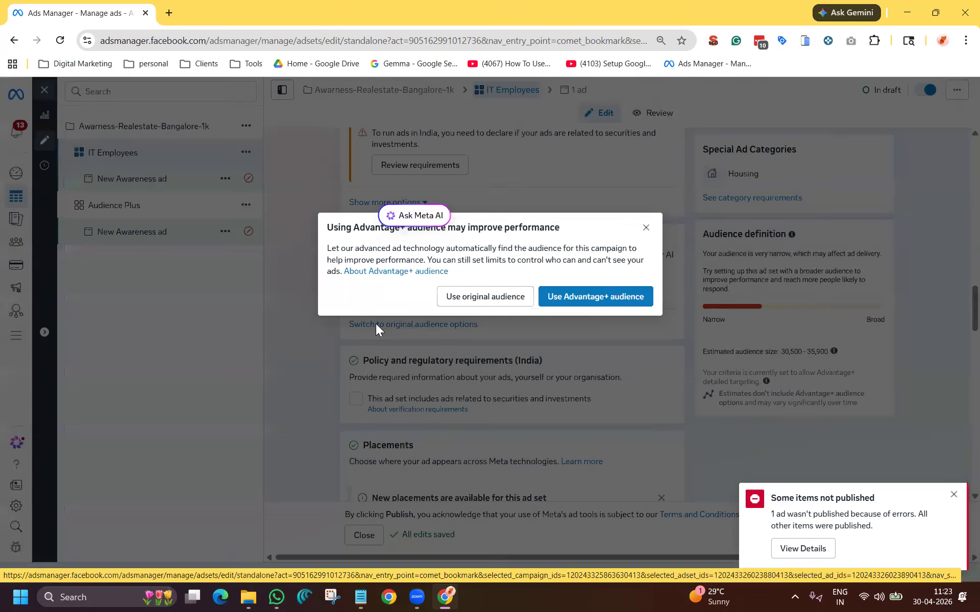
{"action": "left_click", "coordinate": [494, 300]}
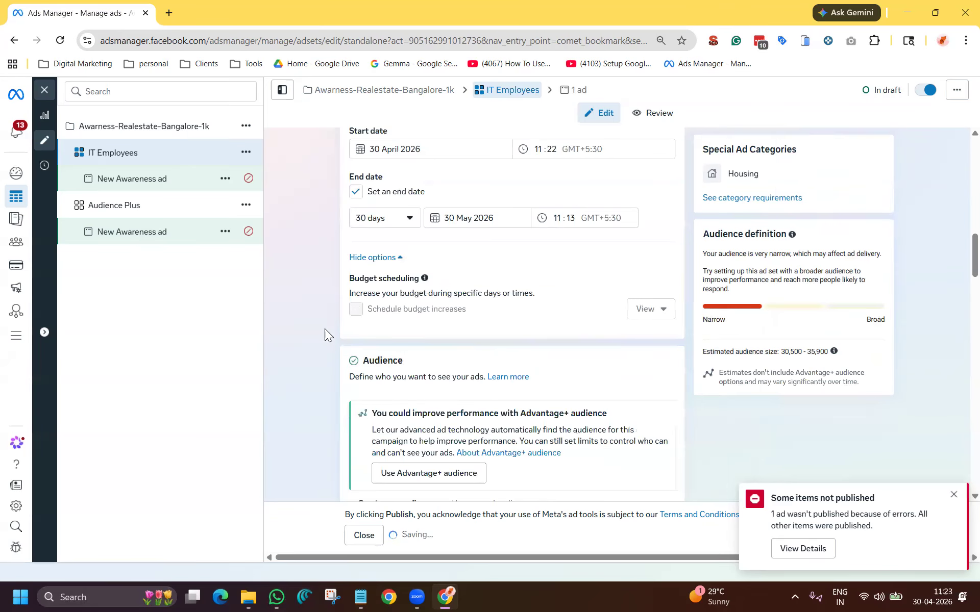
{"action": "scroll", "coordinate": [300, 305], "scroll_direction": "down", "scroll_amount": 5}
{"action": "scroll", "coordinate": [302, 309], "scroll_direction": "down", "scroll_amount": 1}
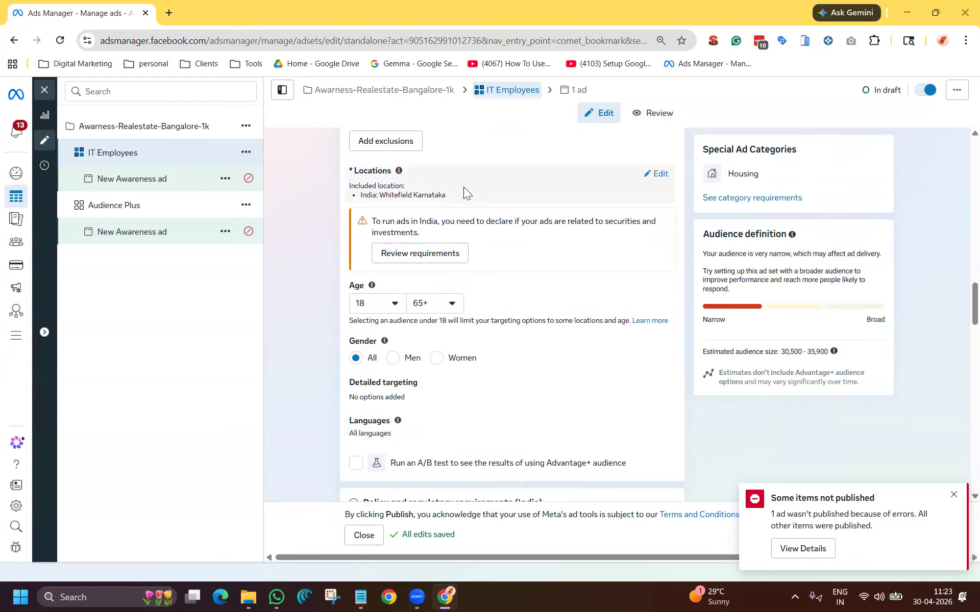
{"action": "left_click", "coordinate": [657, 171]}
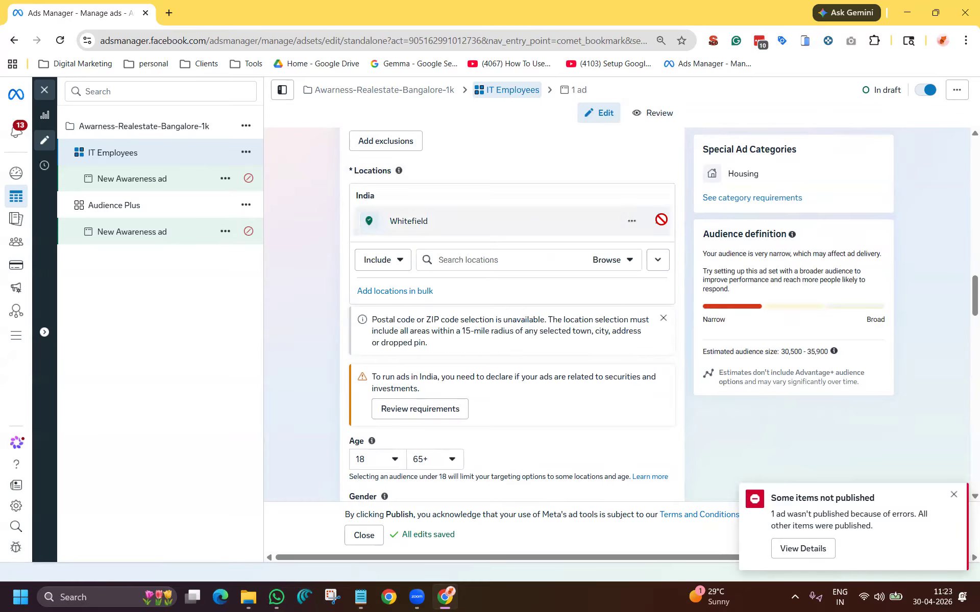
Step: Try to add "whitefiled" in bulk with the Counties or regions location type
{"action": "left_click", "coordinate": [530, 263]}
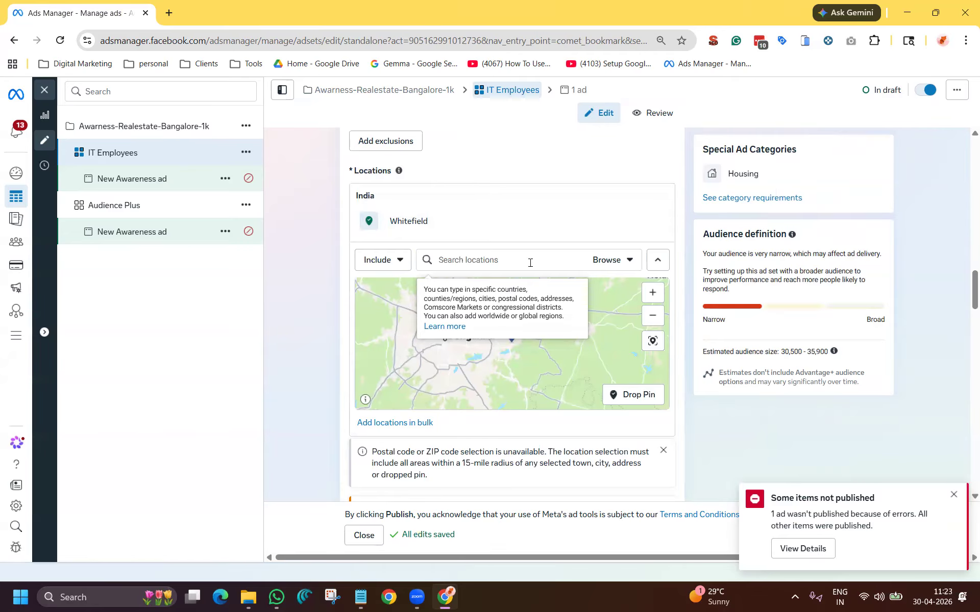
{"action": "left_click", "coordinate": [430, 423]}
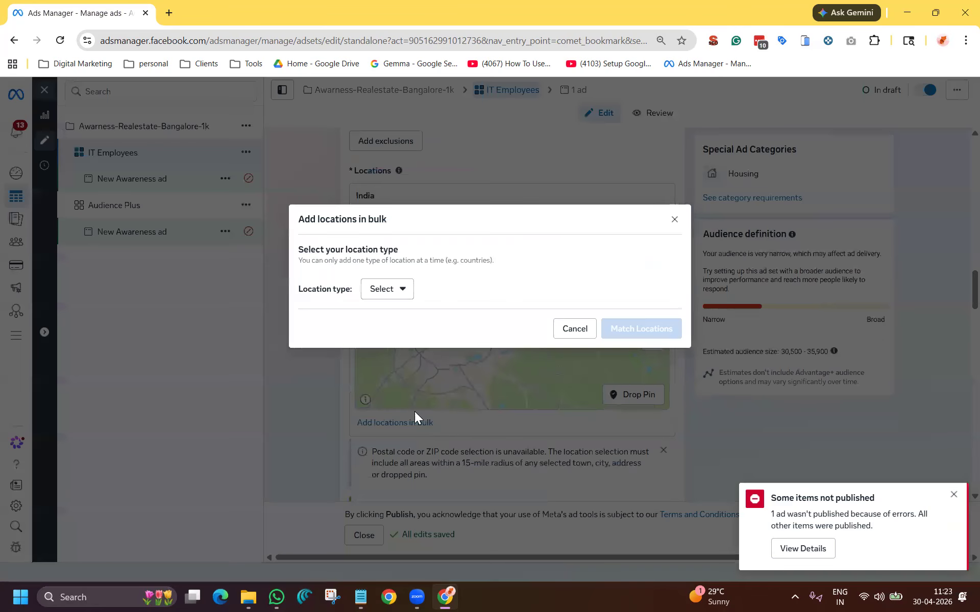
{"action": "left_click", "coordinate": [383, 289]}
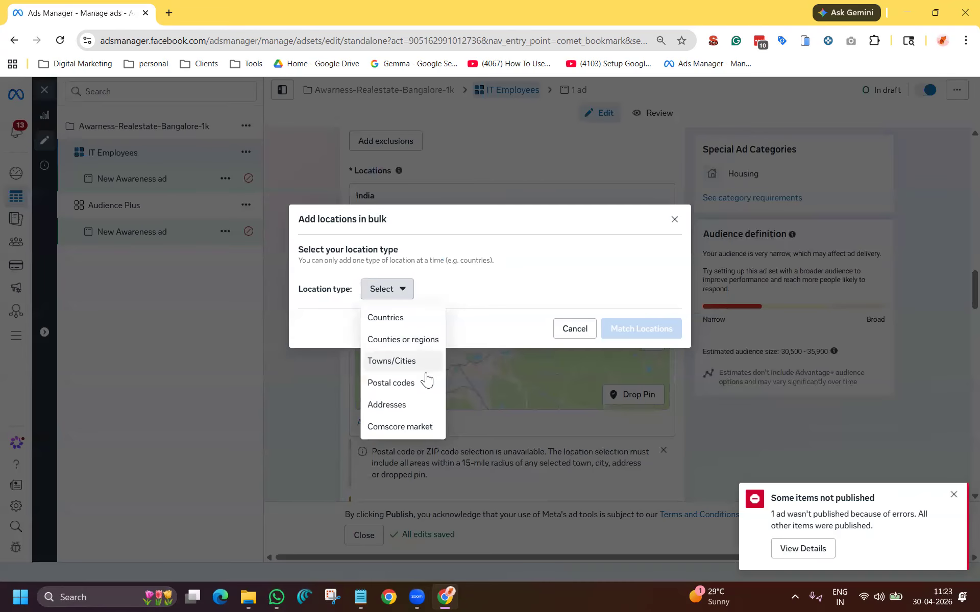
{"action": "left_click", "coordinate": [422, 339]}
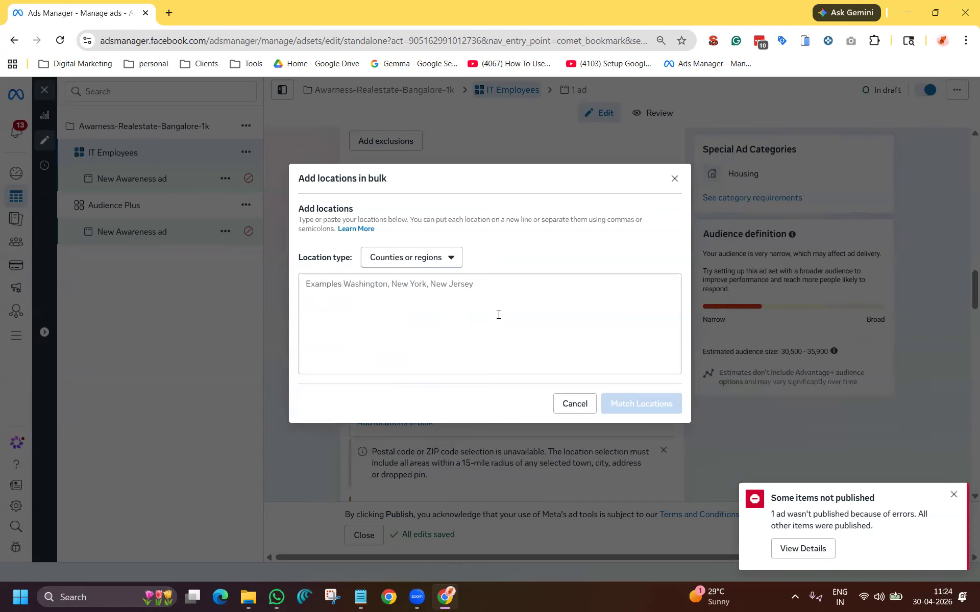
{"action": "left_click", "coordinate": [465, 308]}
{"action": "type", "text": "whitefile"}
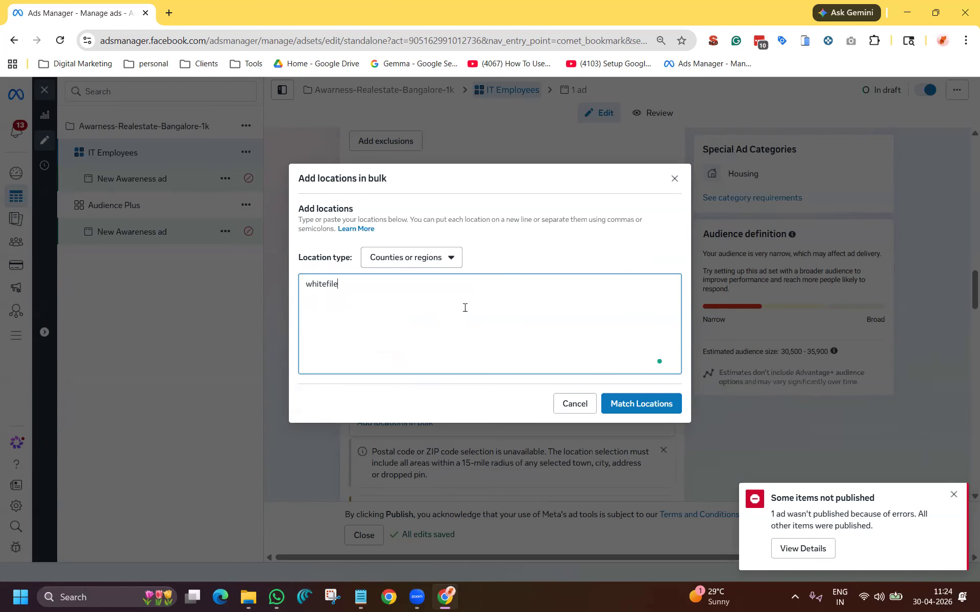
{"action": "type", "text": "d"}
{"action": "left_click", "coordinate": [659, 402]}
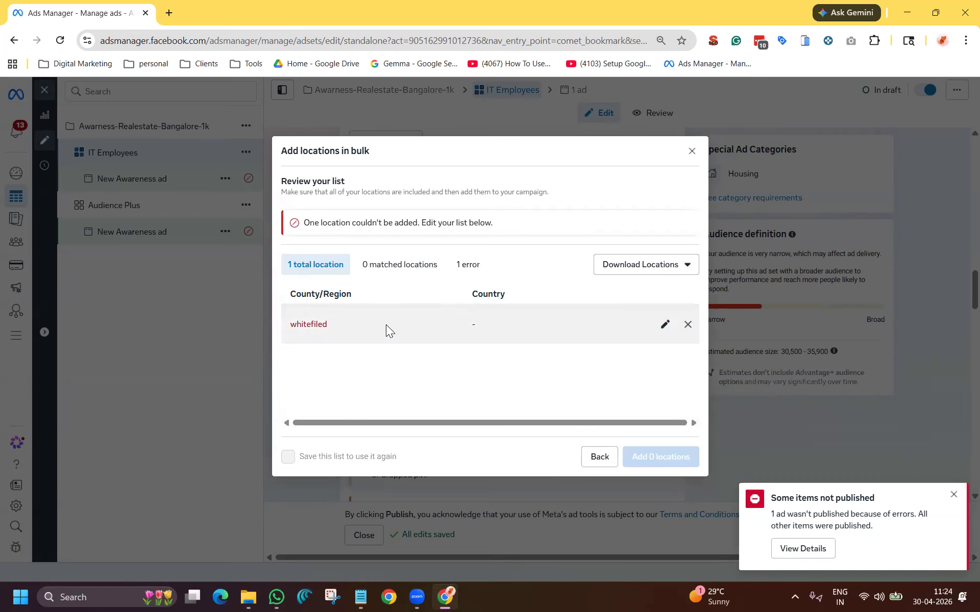
Step: Try correcting the unmatched location entry to "whitefiled, karnataka" and return to the bulk location list
{"action": "left_click", "coordinate": [664, 325]}
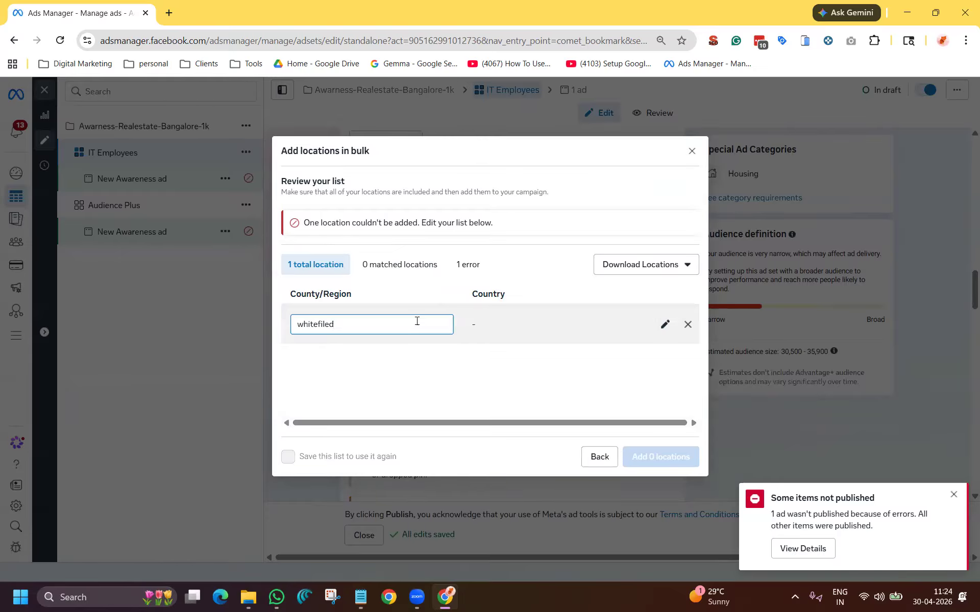
{"action": "type", "text": ", karnataka"}
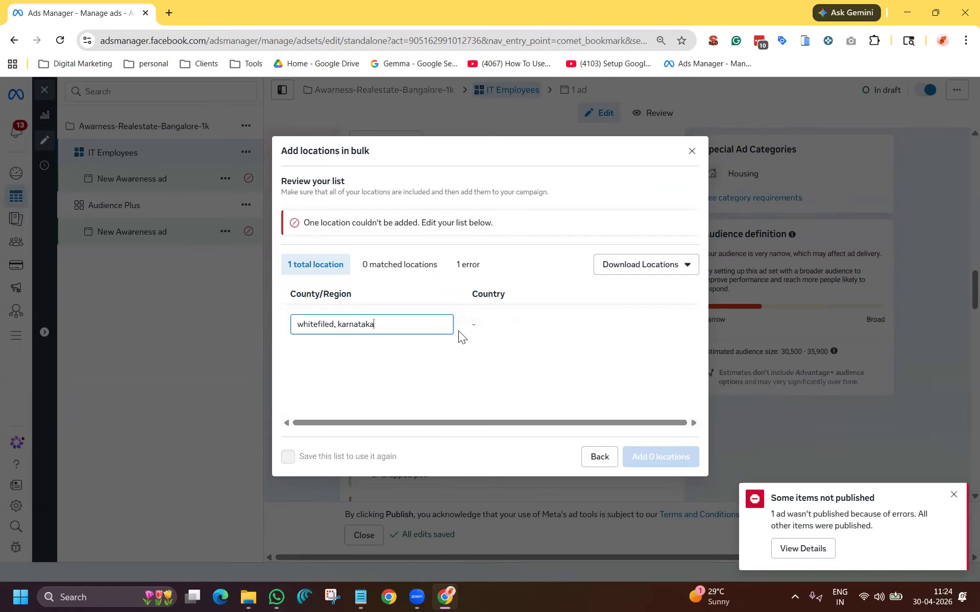
{"action": "left_click", "coordinate": [498, 377]}
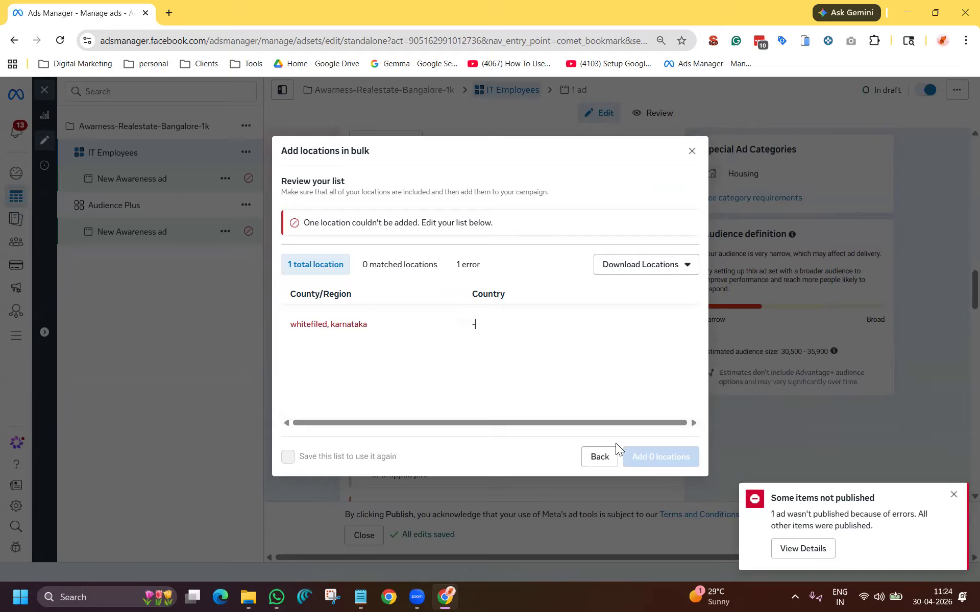
{"action": "left_click", "coordinate": [592, 462]}
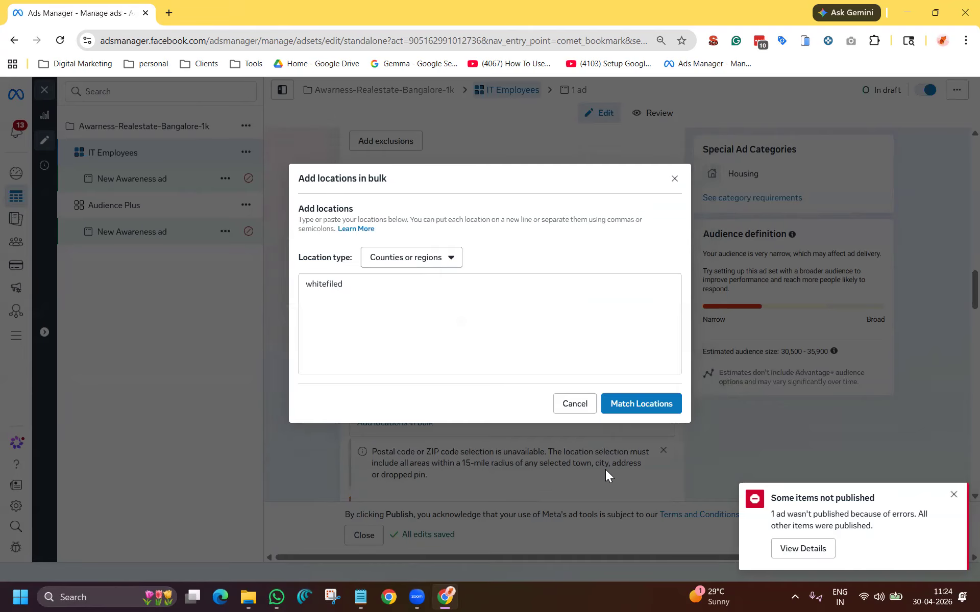
Step: Try to match "whitefiled, bangalore" as counties or regions, then go back to the location entry
{"action": "left_click", "coordinate": [419, 290]}
{"action": "type", "text": ", bangalore"}
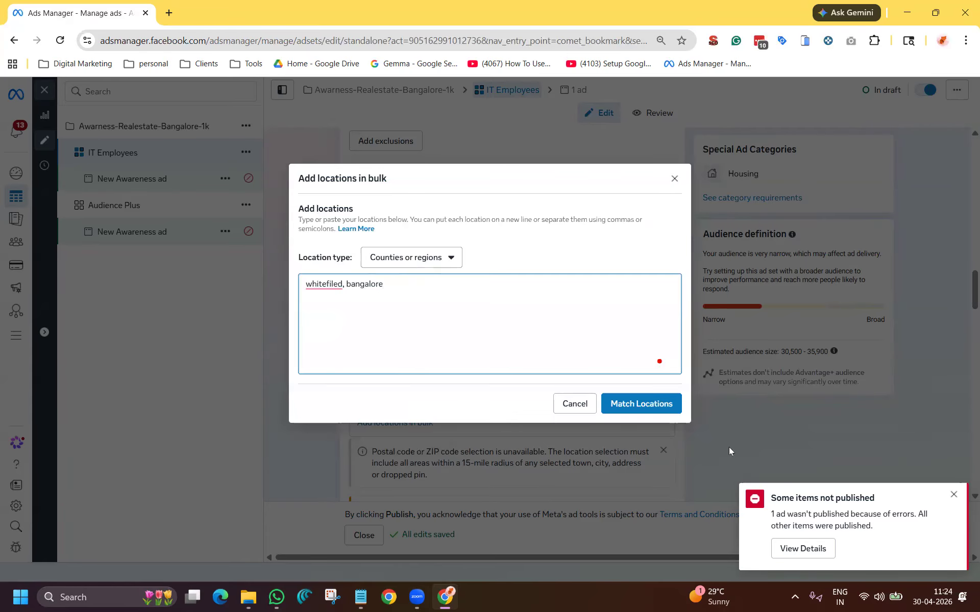
{"action": "left_click", "coordinate": [642, 404]}
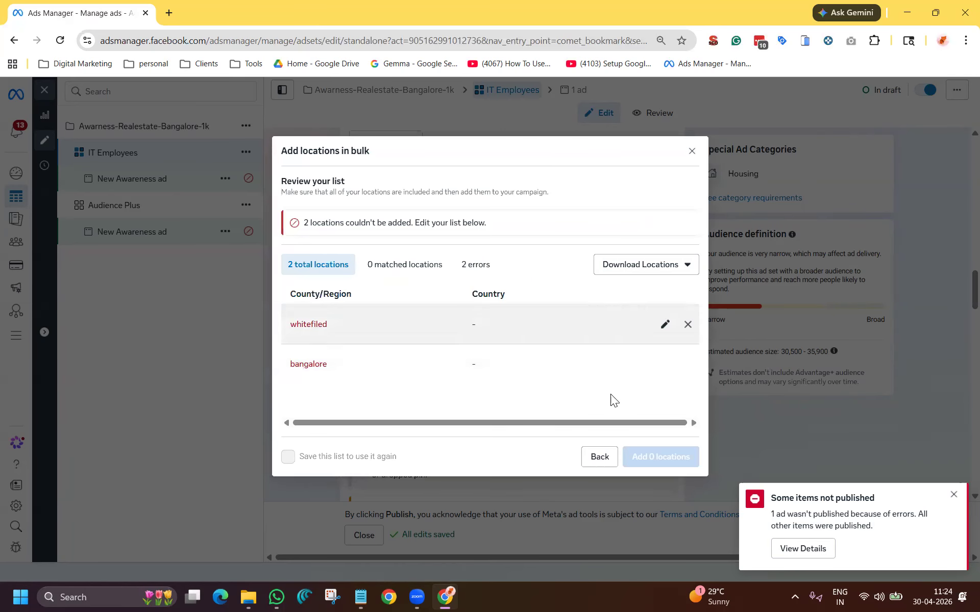
{"action": "left_click", "coordinate": [597, 458]}
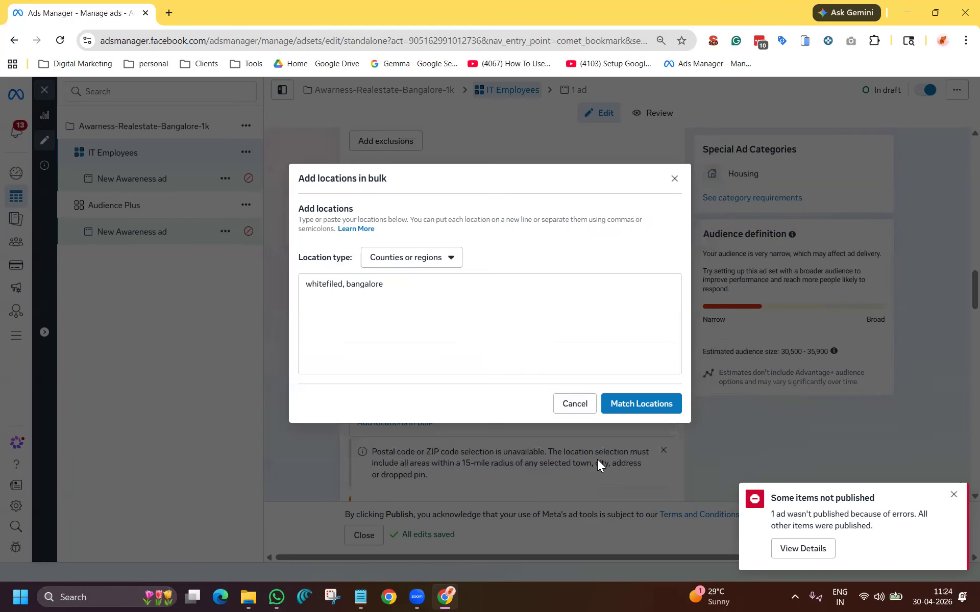
Step: Add Bangalore, Karnataka in bulk with the Towns/Cities location type and a default radius of 25 km
{"action": "left_click", "coordinate": [414, 263]}
{"action": "left_click", "coordinate": [412, 330]}
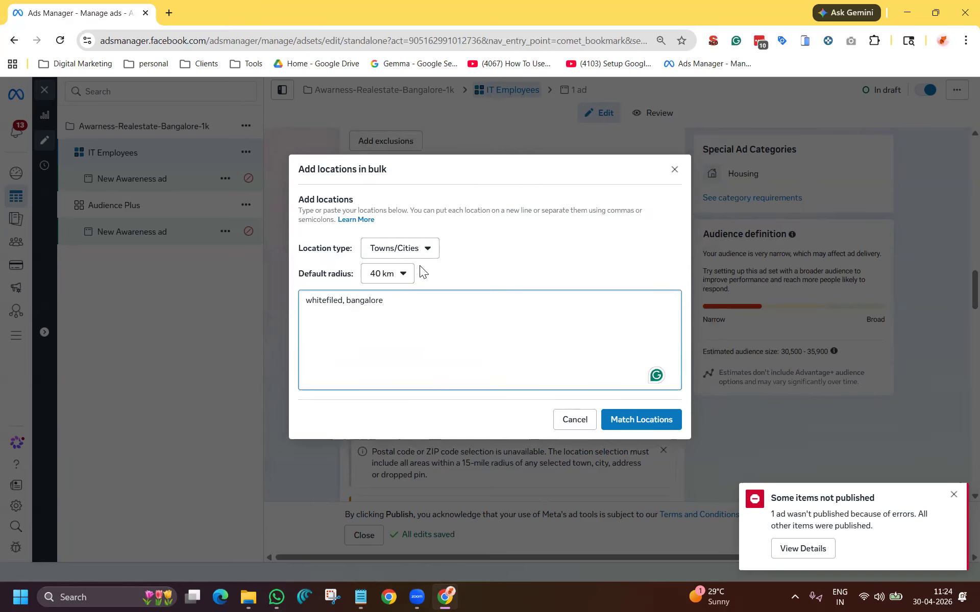
{"action": "left_click_drag", "start_coordinate": [410, 315], "coordinate": [214, 301]}
{"action": "key", "text": "BackSpace"}
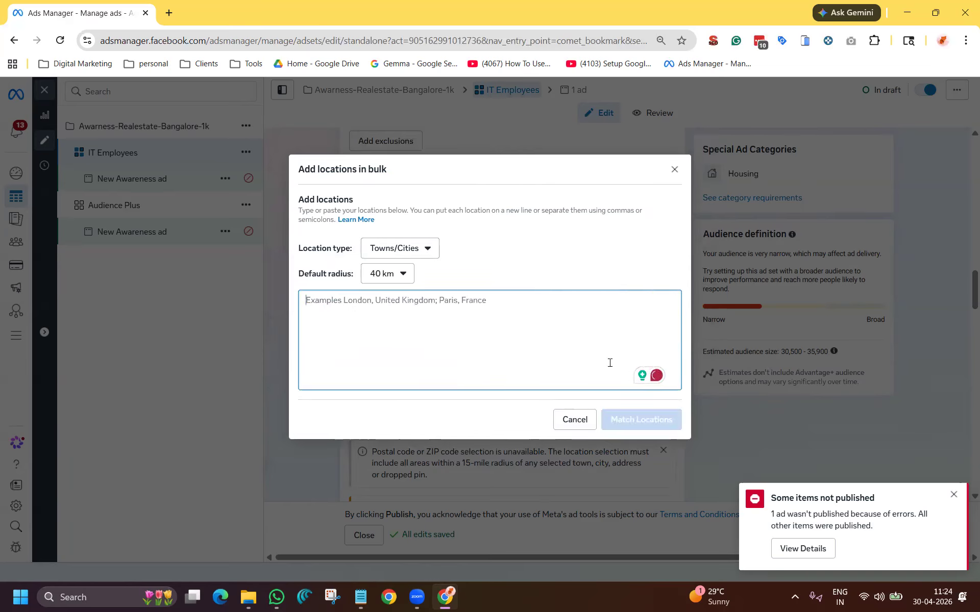
{"action": "type", "text": "Bangalore"}
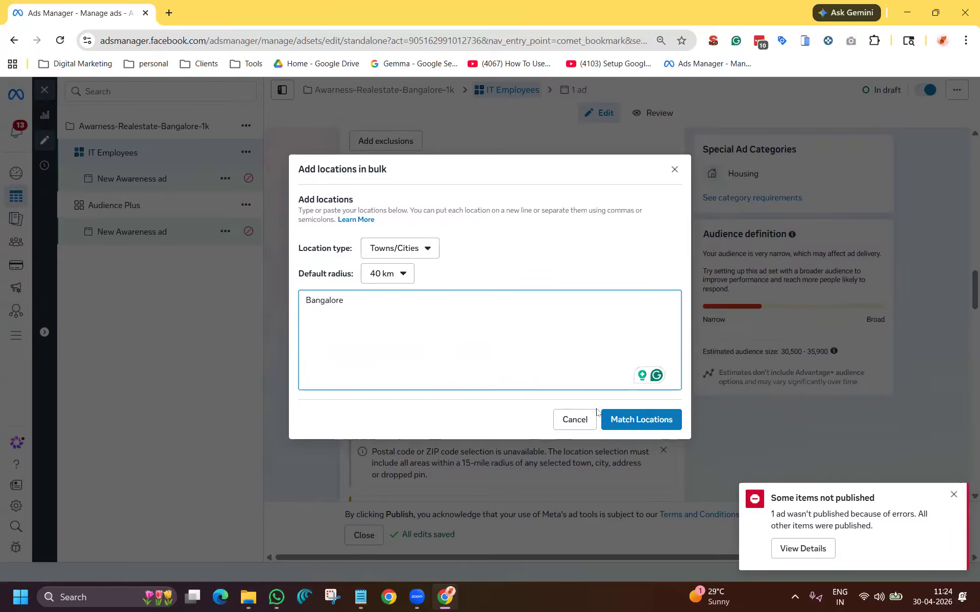
{"action": "left_click", "coordinate": [396, 280]}
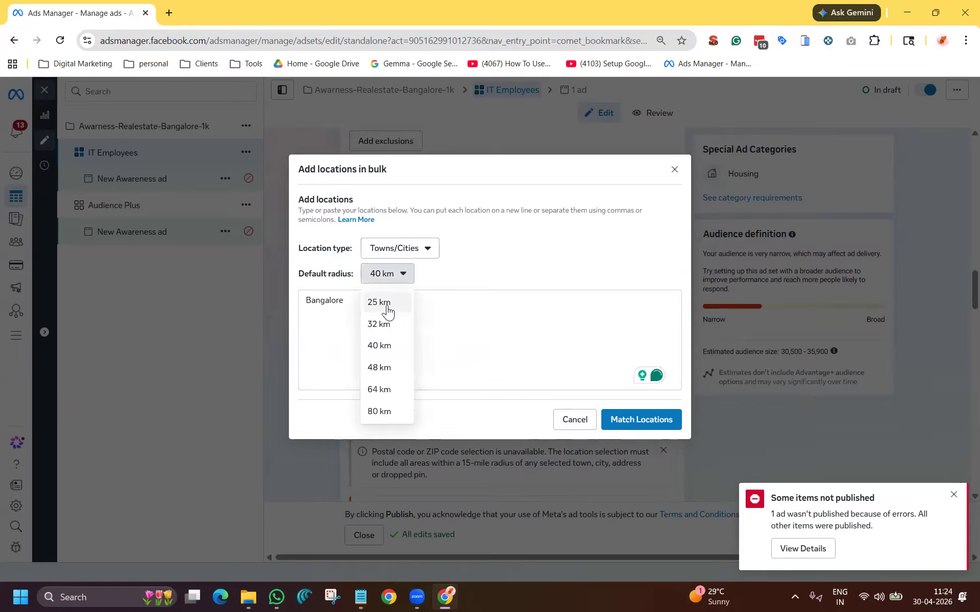
{"action": "left_click", "coordinate": [383, 303]}
{"action": "left_click", "coordinate": [645, 419]}
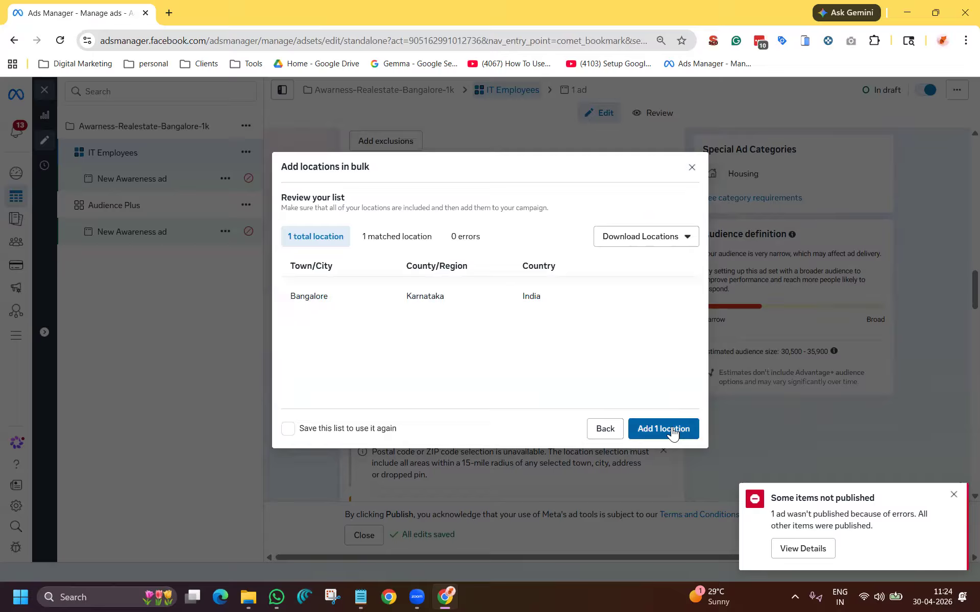
{"action": "left_click", "coordinate": [664, 429]}
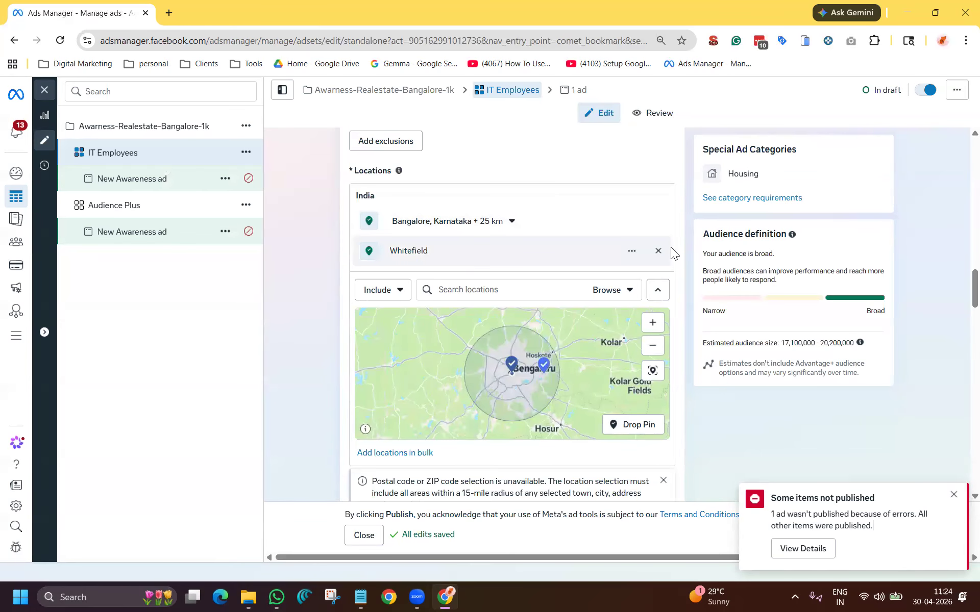
Step: Remove the existing Whitefield location and search for "whitefield" to include the place Whitefield Bangalore
{"action": "left_click", "coordinate": [658, 253]}
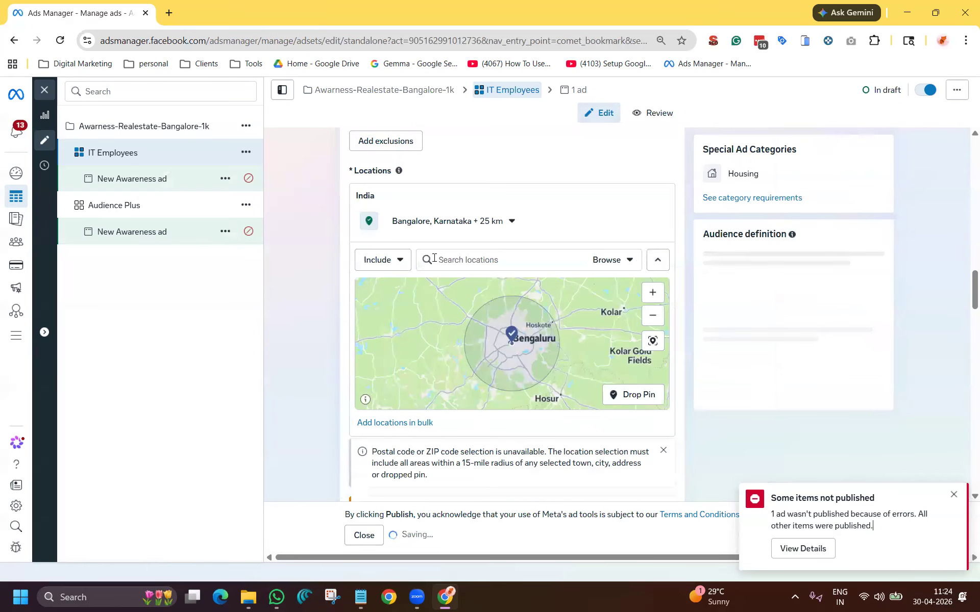
{"action": "left_click", "coordinate": [469, 261]}
{"action": "type", "text": "whitefield"}
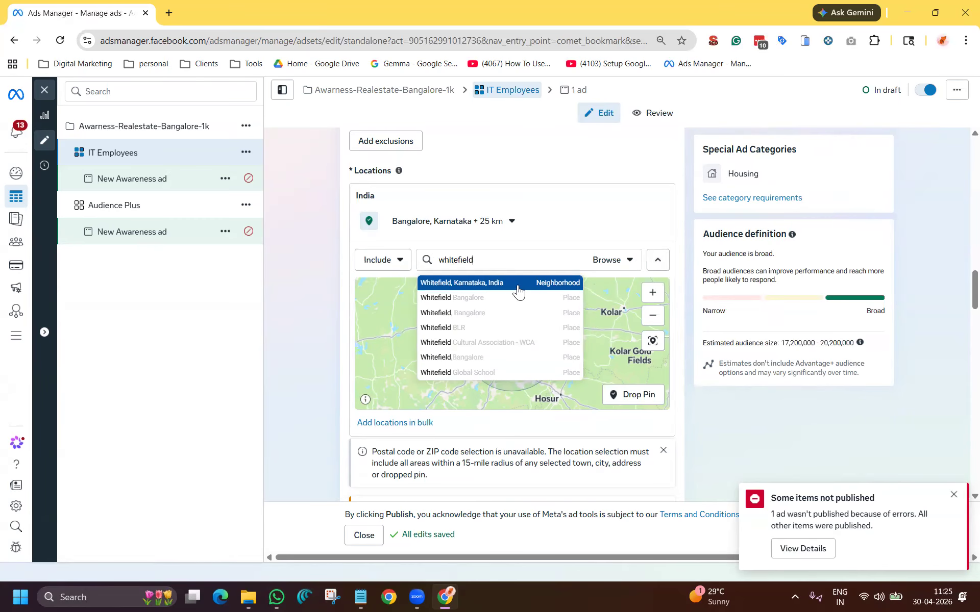
{"action": "left_click", "coordinate": [516, 299]}
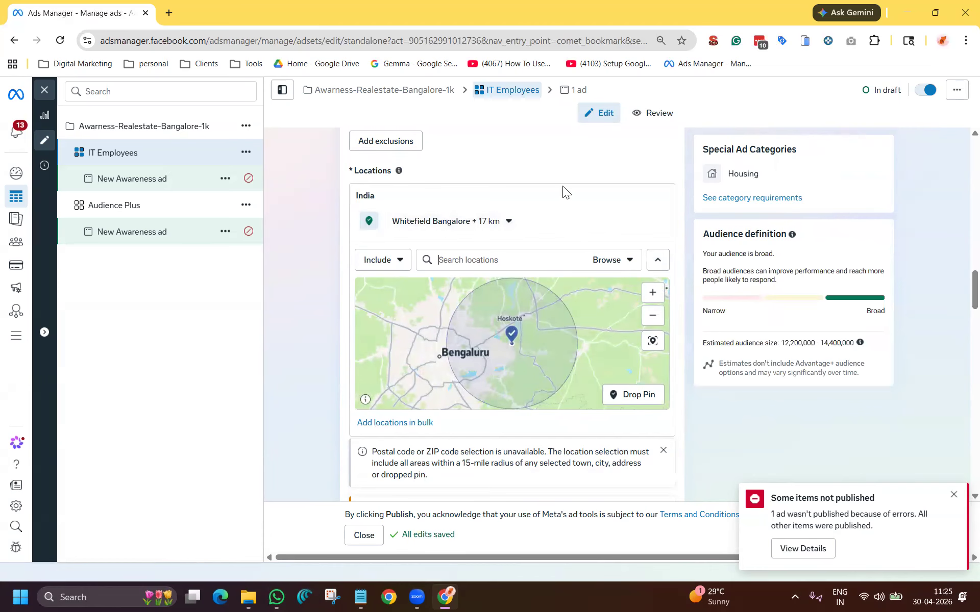
Step: Examine the coverage of the Whitefield Bangalore location on the map and its radius setting
{"action": "scroll", "coordinate": [555, 260], "scroll_direction": "down", "scroll_amount": 3}
{"action": "scroll", "coordinate": [554, 280], "scroll_direction": "up", "scroll_amount": 5}
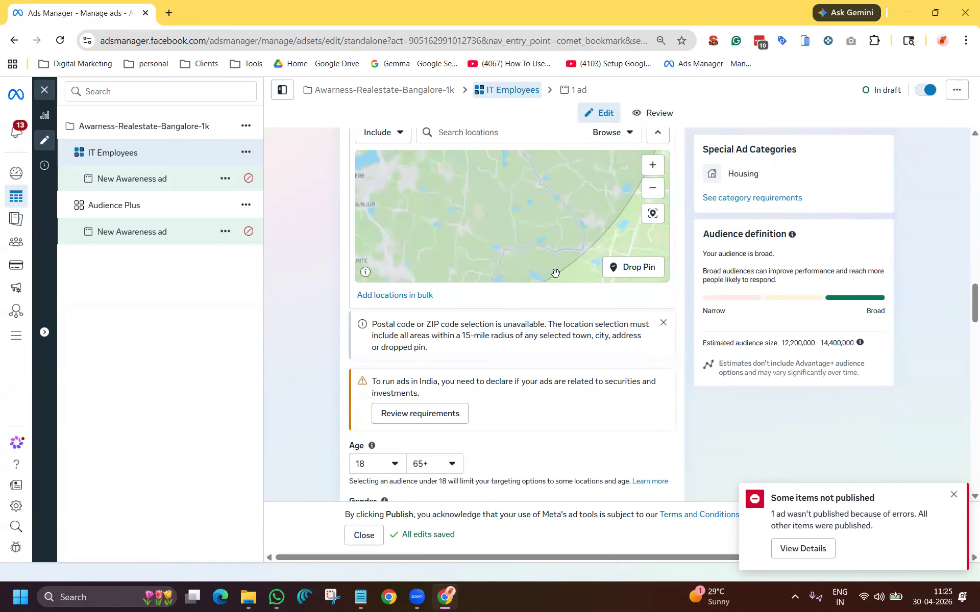
{"action": "scroll", "coordinate": [280, 341], "scroll_direction": "up", "scroll_amount": 3}
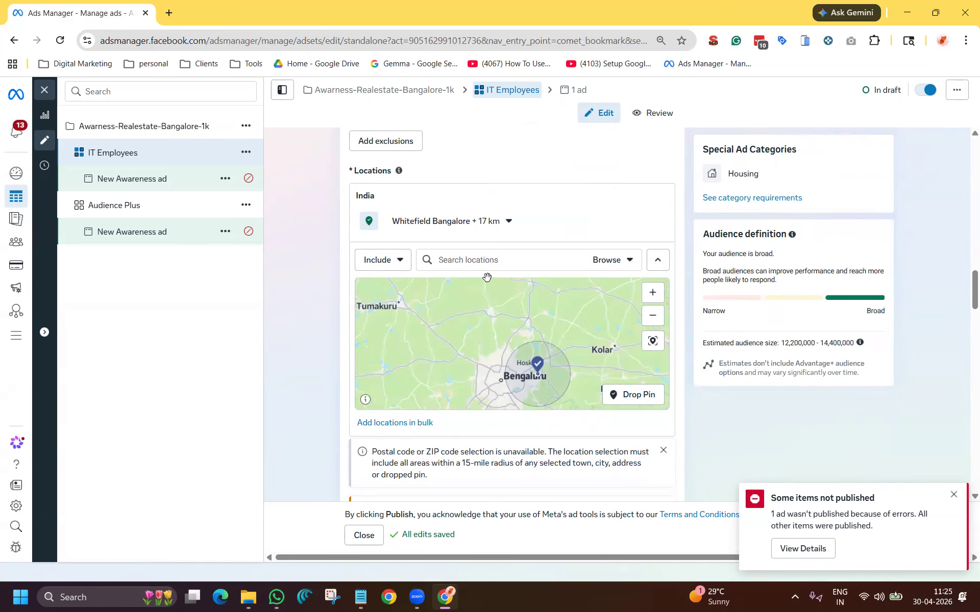
{"action": "left_click", "coordinate": [508, 222]}
{"action": "left_click", "coordinate": [494, 284]}
{"action": "left_click", "coordinate": [494, 276]}
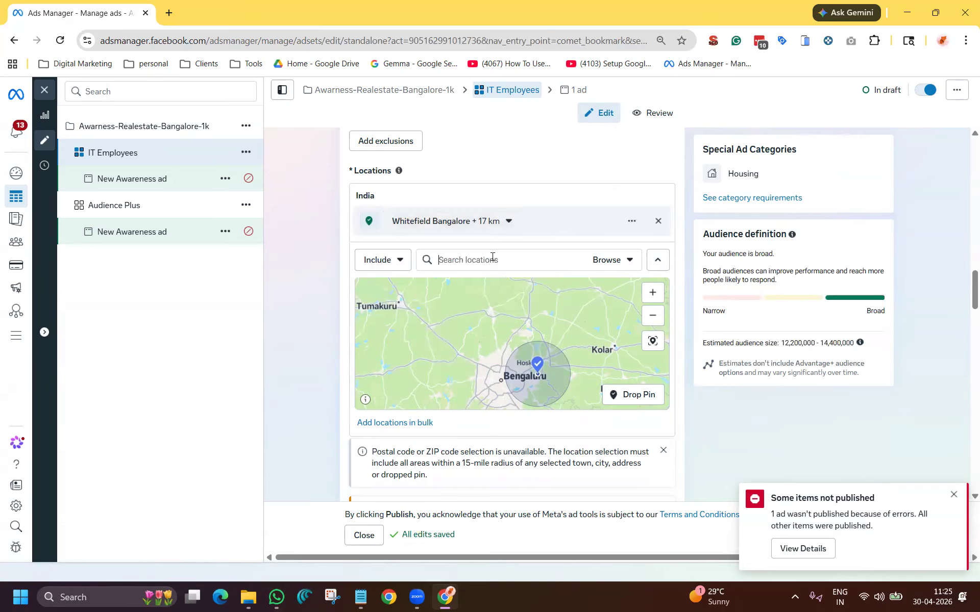
Step: Inspect the Whitefield Bangalore radius options and survey the surrounding area on the location map at different zoom levels
{"action": "left_click", "coordinate": [510, 220]}
{"action": "left_click_drag", "start_coordinate": [401, 279], "coordinate": [363, 276]}
{"action": "left_click", "coordinate": [361, 276]}
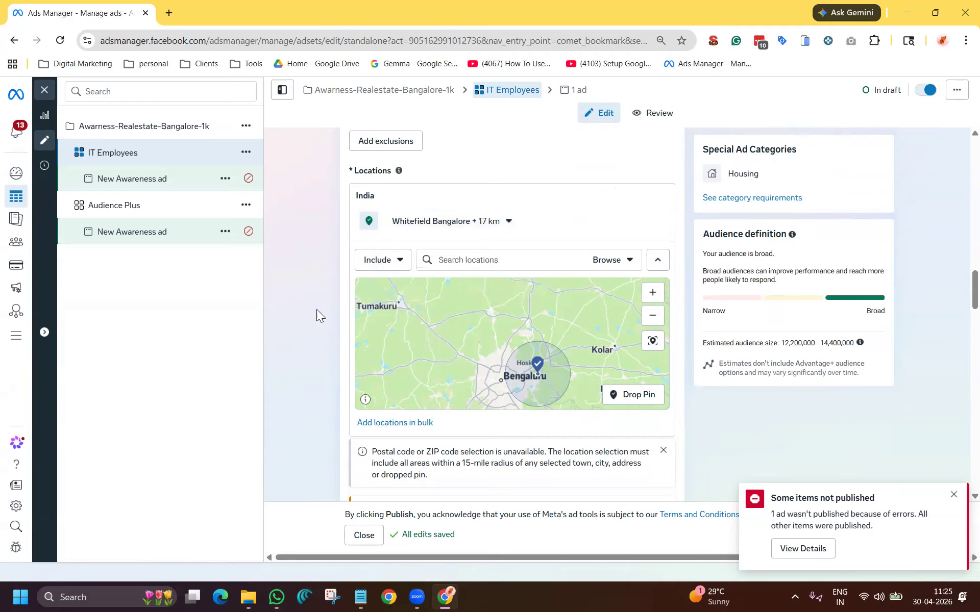
{"action": "scroll", "coordinate": [540, 309], "scroll_direction": "down", "scroll_amount": 3}
{"action": "scroll", "coordinate": [554, 365], "scroll_direction": "up", "scroll_amount": 5}
{"action": "scroll", "coordinate": [554, 378], "scroll_direction": "down", "scroll_amount": 5}
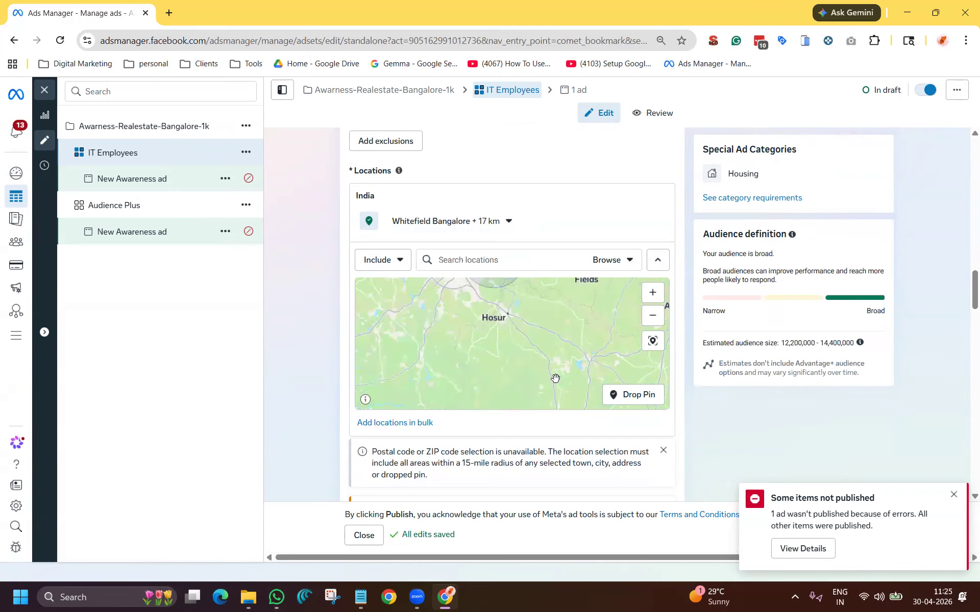
{"action": "scroll", "coordinate": [570, 365], "scroll_direction": "up", "scroll_amount": 3}
{"action": "scroll", "coordinate": [566, 357], "scroll_direction": "down", "scroll_amount": 3}
{"action": "scroll", "coordinate": [576, 350], "scroll_direction": "up", "scroll_amount": 3}
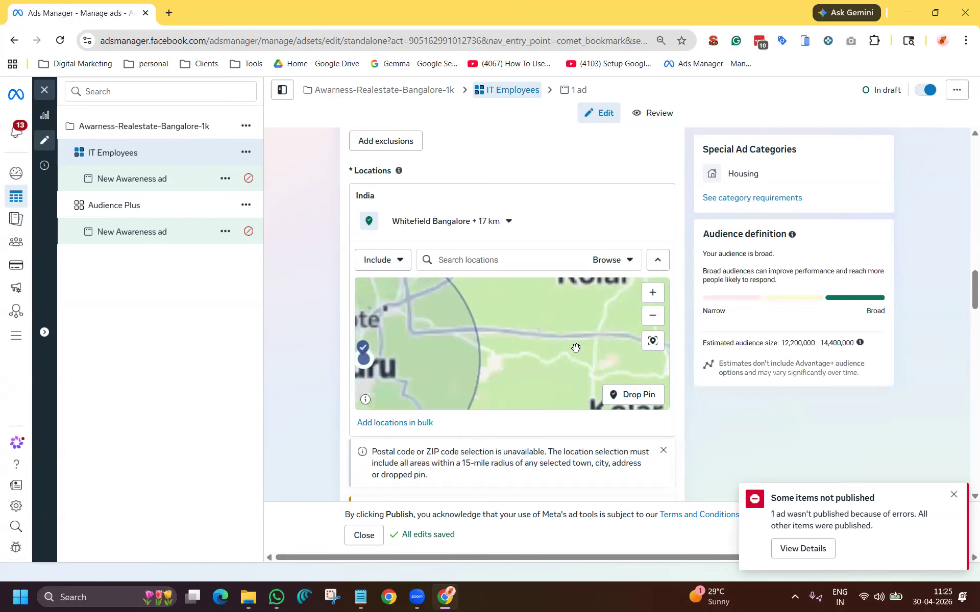
{"action": "scroll", "coordinate": [559, 325], "scroll_direction": "down", "scroll_amount": 3}
{"action": "scroll", "coordinate": [558, 324], "scroll_direction": "up", "scroll_amount": 3}
{"action": "scroll", "coordinate": [558, 324], "scroll_direction": "down", "scroll_amount": 3}
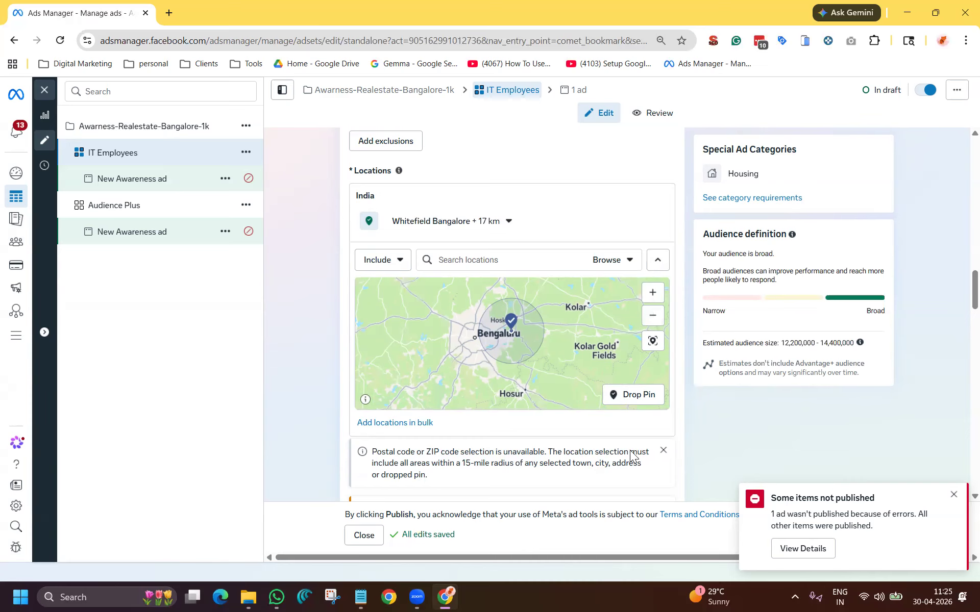
Step: Dismiss the notice about unavailable postal code selection below the location map
{"action": "scroll", "coordinate": [340, 387], "scroll_direction": "down", "scroll_amount": 3}
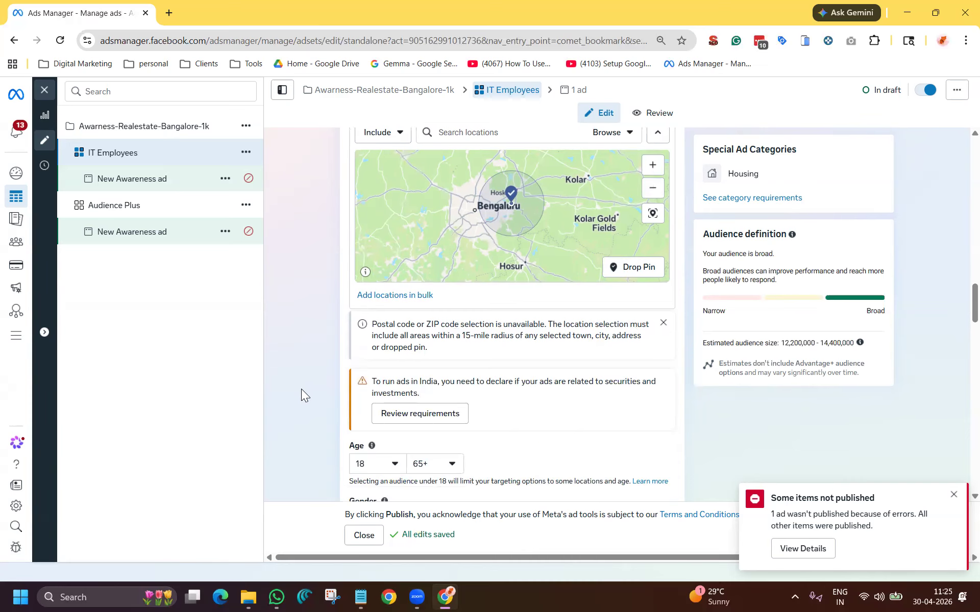
{"action": "scroll", "coordinate": [300, 390], "scroll_direction": "up", "scroll_amount": 1}
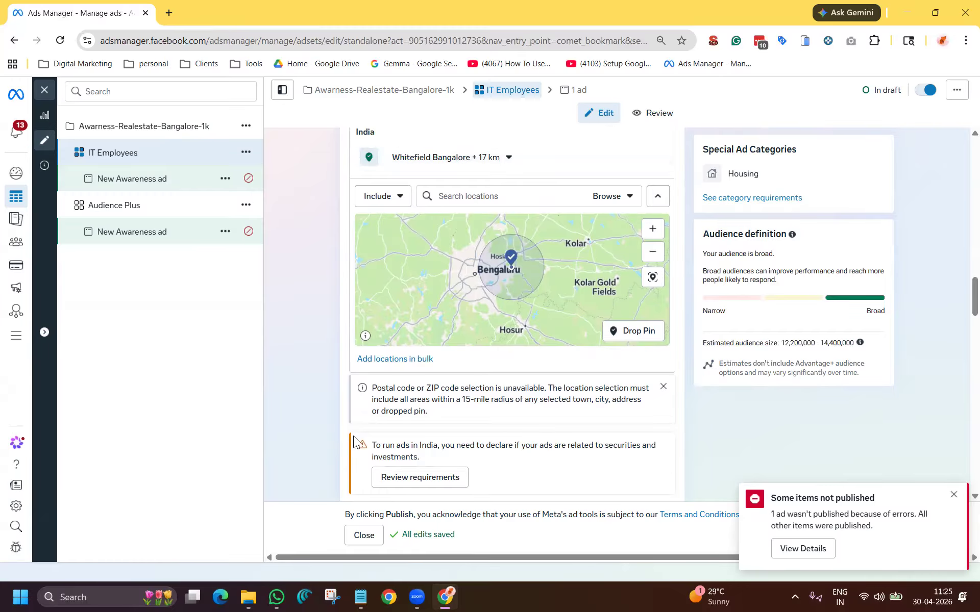
{"action": "scroll", "coordinate": [350, 411], "scroll_direction": "down", "scroll_amount": 1}
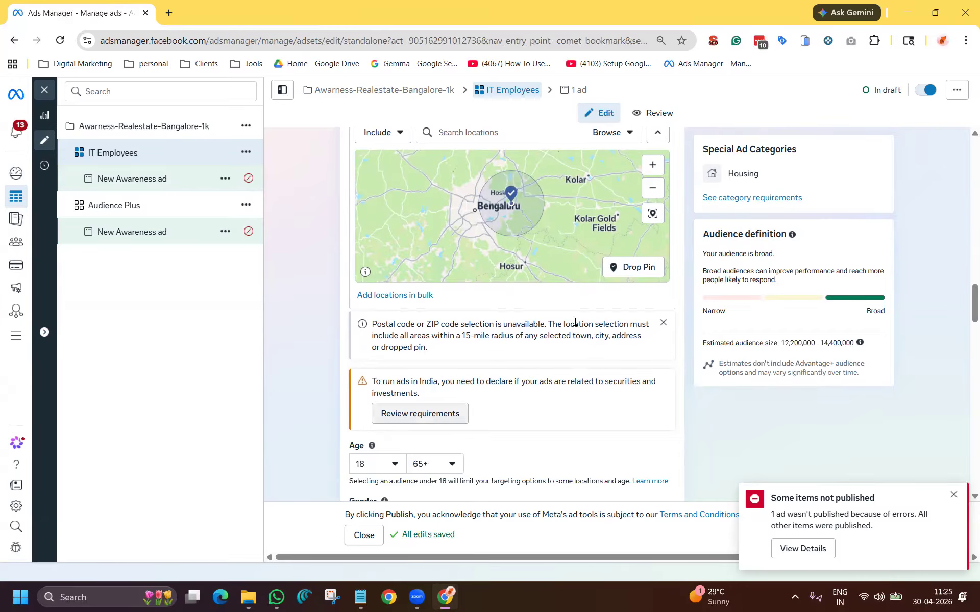
{"action": "left_click", "coordinate": [663, 324]}
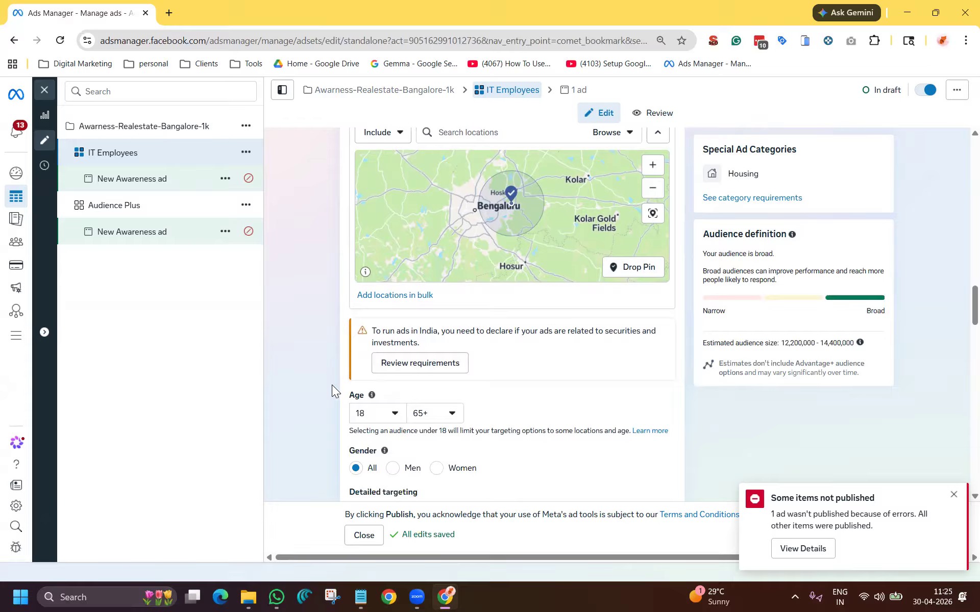
Step: Set the minimum age of the IT Employees audience to 30
{"action": "scroll", "coordinate": [310, 426], "scroll_direction": "down", "scroll_amount": 1}
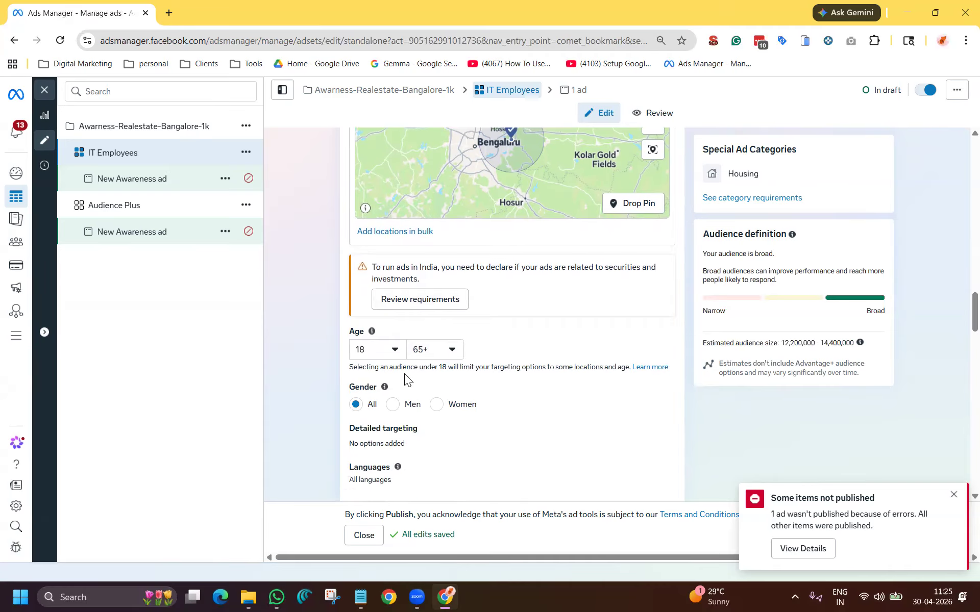
{"action": "left_click", "coordinate": [364, 352]}
{"action": "scroll", "coordinate": [393, 412], "scroll_direction": "down", "scroll_amount": 1}
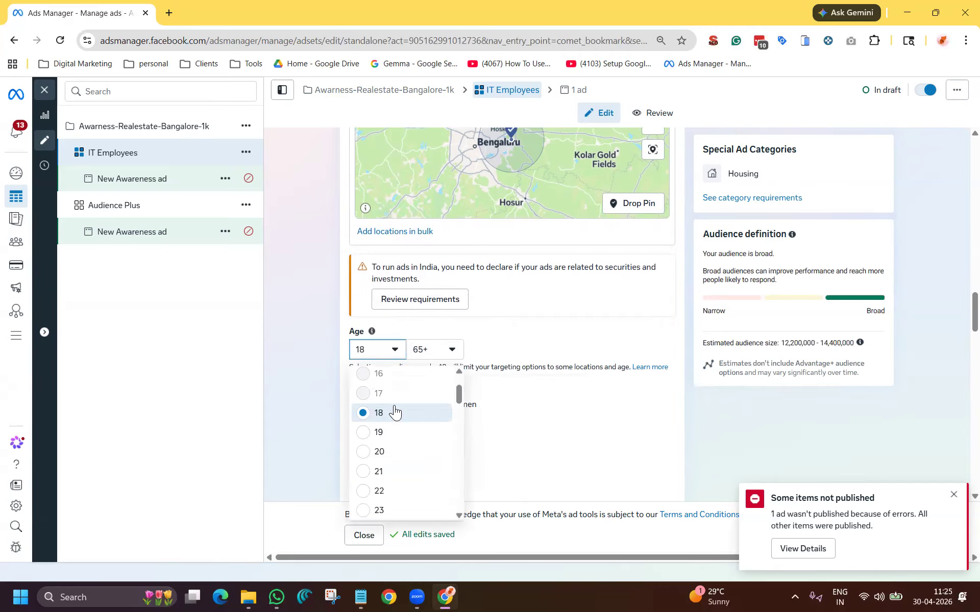
{"action": "scroll", "coordinate": [395, 412], "scroll_direction": "down", "scroll_amount": 3}
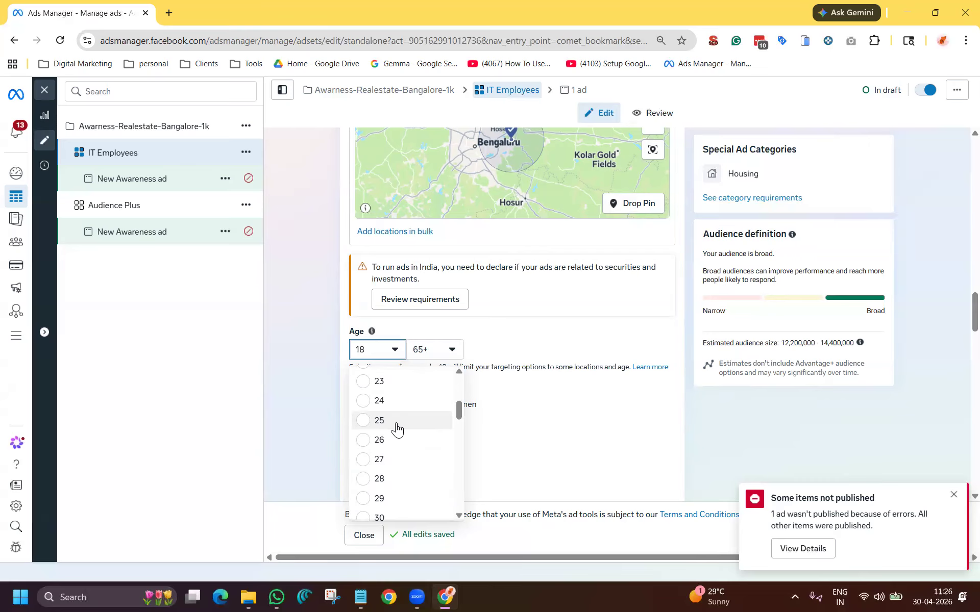
{"action": "scroll", "coordinate": [397, 430], "scroll_direction": "down", "scroll_amount": 1}
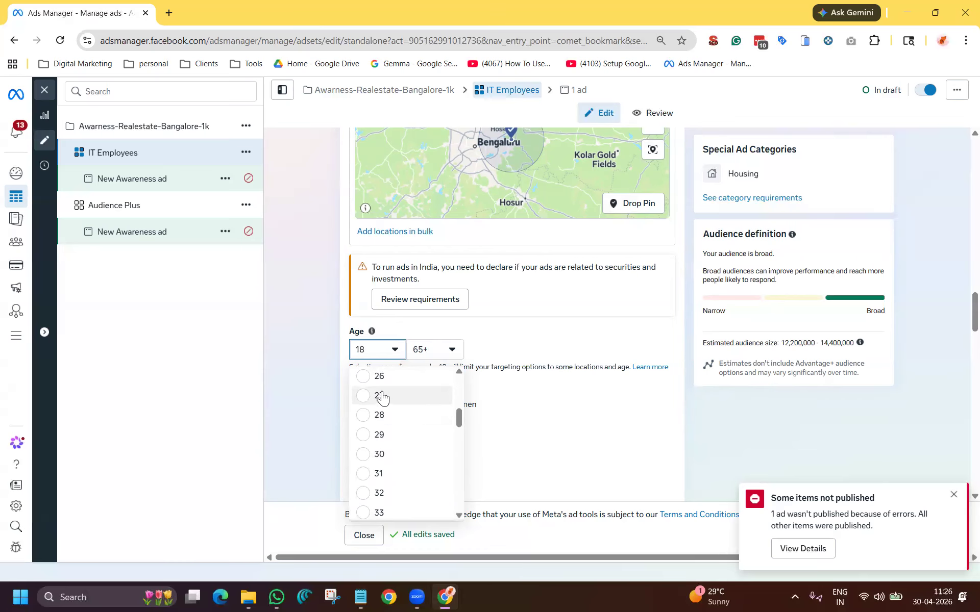
{"action": "left_click", "coordinate": [378, 463]}
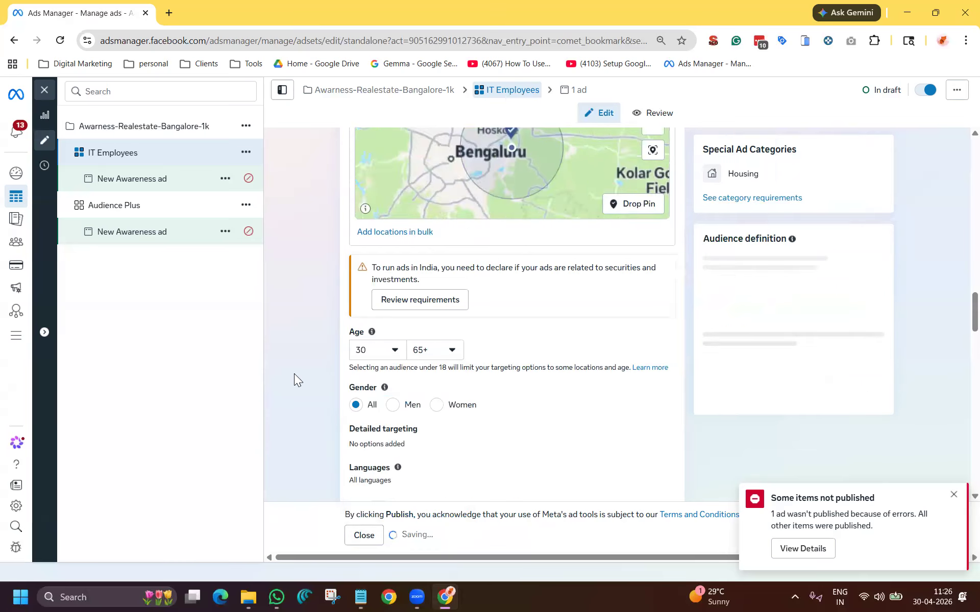
Step: Set the audience's maximum age to 54 and dismiss the notification about unpublished items
{"action": "left_click", "coordinate": [443, 352]}
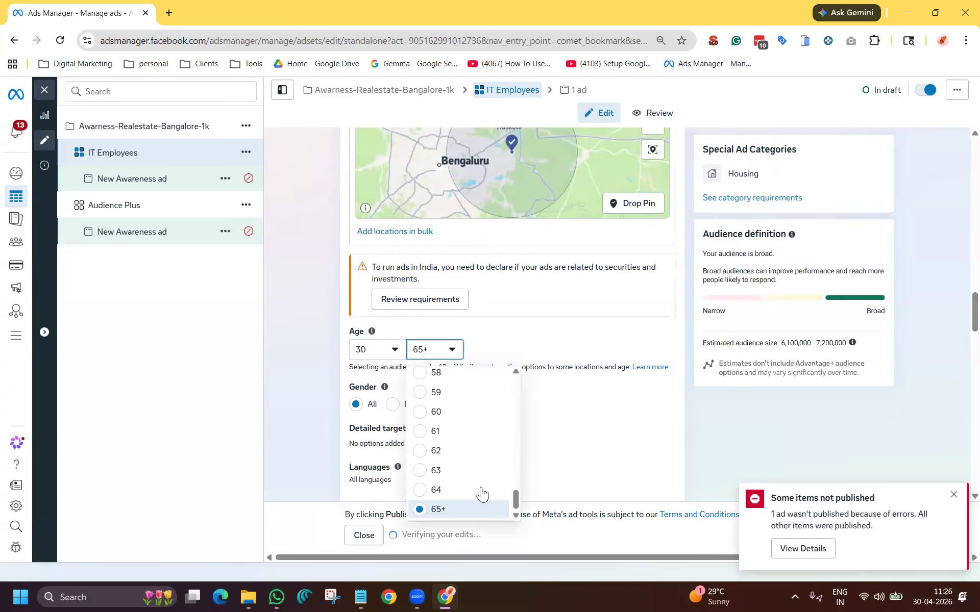
{"action": "scroll", "coordinate": [456, 508], "scroll_direction": "up", "scroll_amount": 2}
{"action": "scroll", "coordinate": [456, 508], "scroll_direction": "up", "scroll_amount": 2}
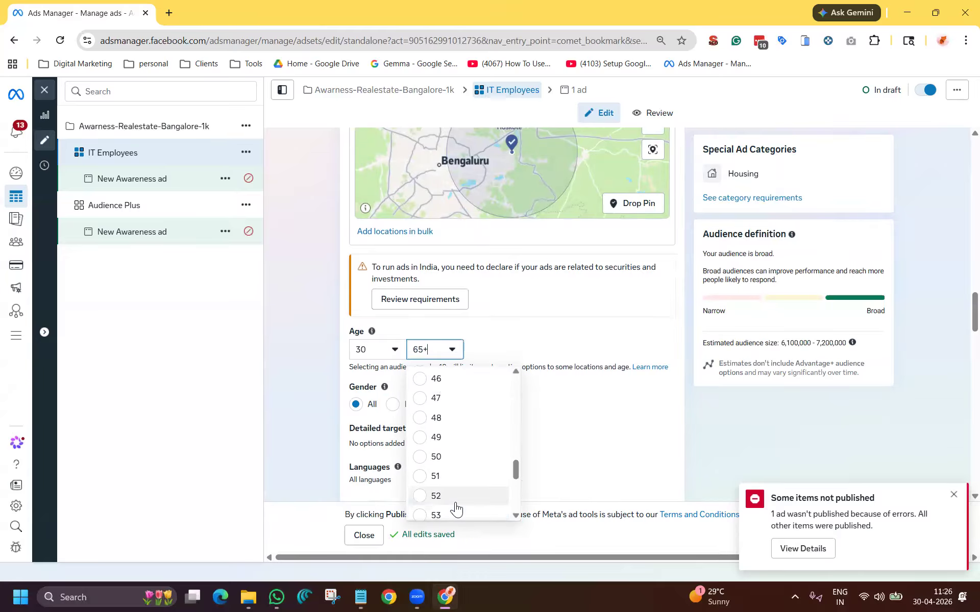
{"action": "scroll", "coordinate": [456, 508], "scroll_direction": "up", "scroll_amount": 2}
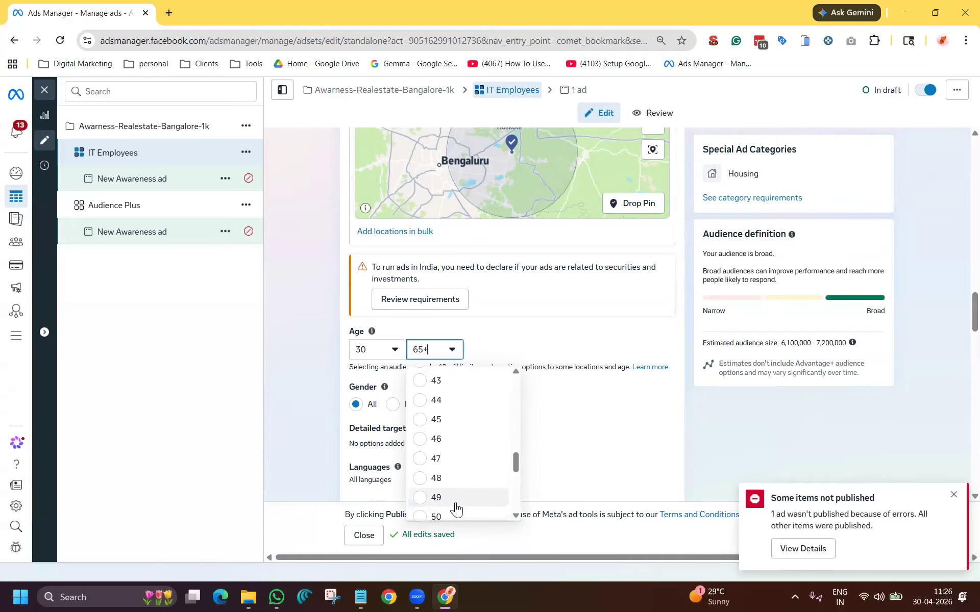
{"action": "scroll", "coordinate": [456, 507], "scroll_direction": "down", "scroll_amount": 4}
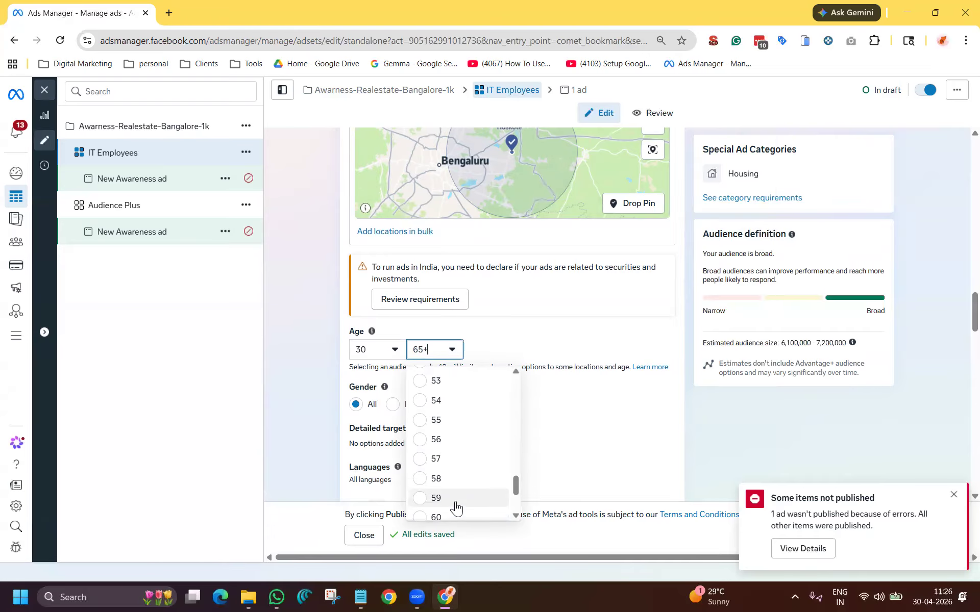
{"action": "left_click", "coordinate": [441, 409]}
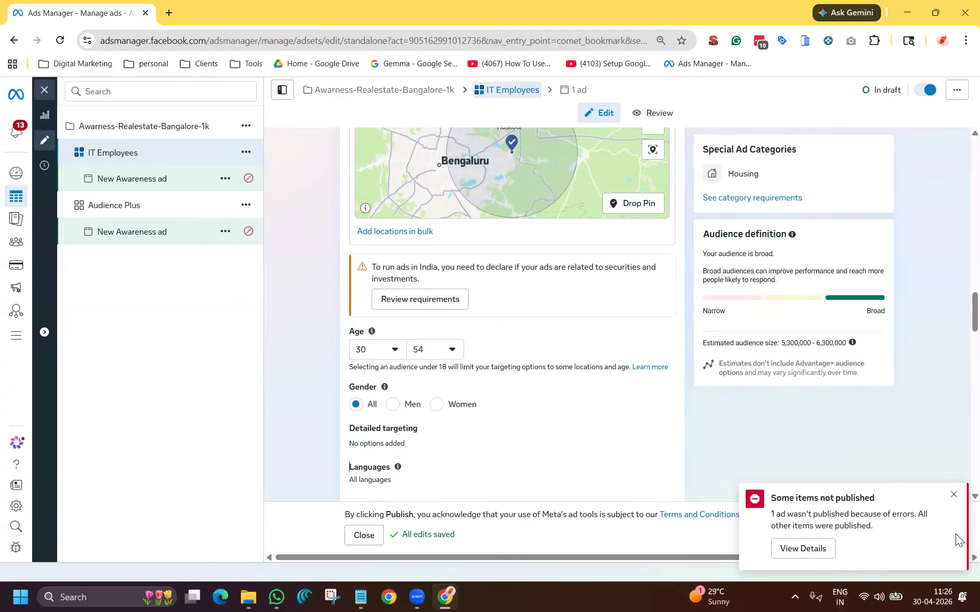
{"action": "left_click", "coordinate": [953, 495]}
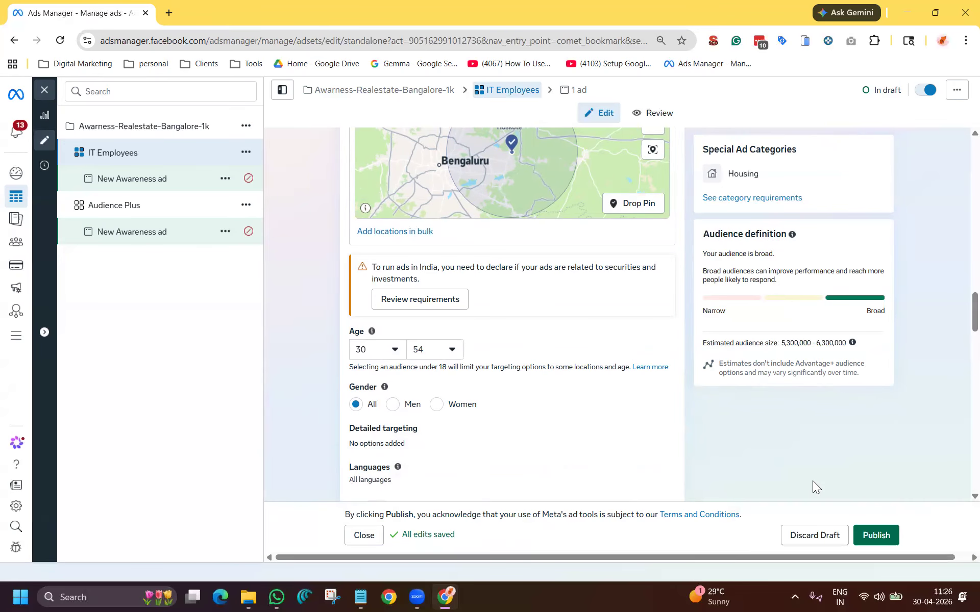
Step: Search detailed targeting for "apartment for sale" and add the interest Property listings and web portals (websites)
{"action": "scroll", "coordinate": [517, 455], "scroll_direction": "down", "scroll_amount": 2}
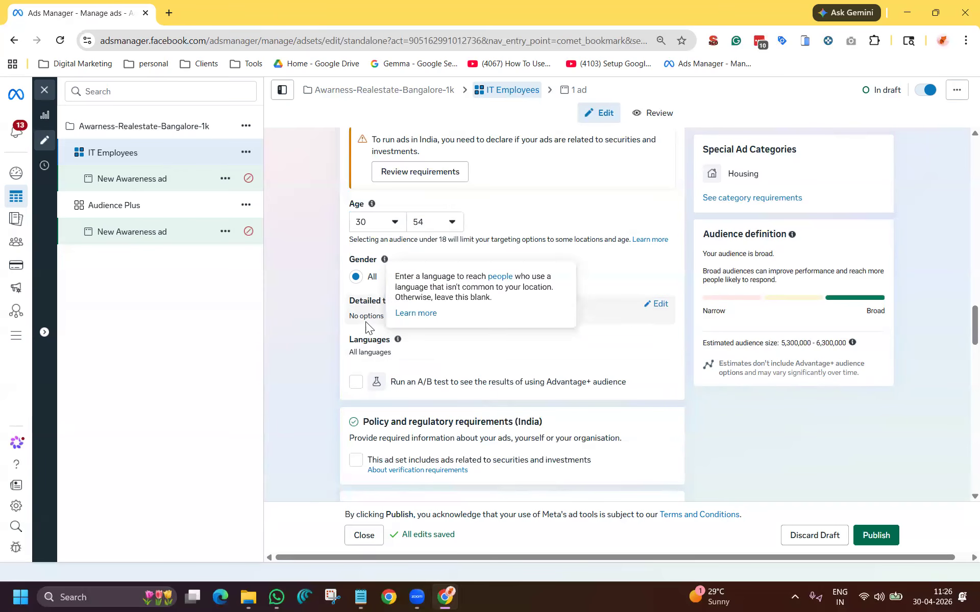
{"action": "left_click", "coordinate": [664, 305]}
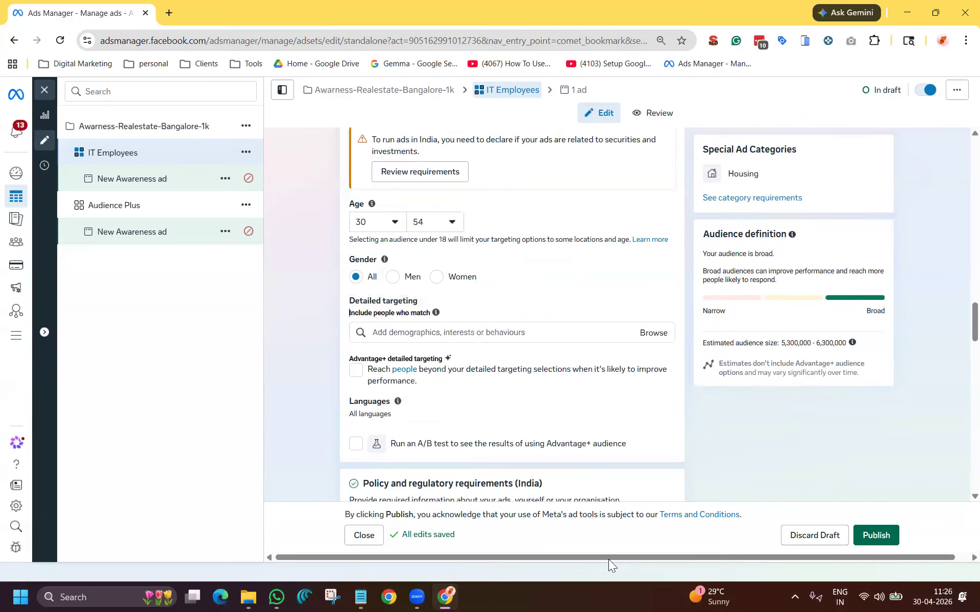
{"action": "left_click", "coordinate": [474, 337]}
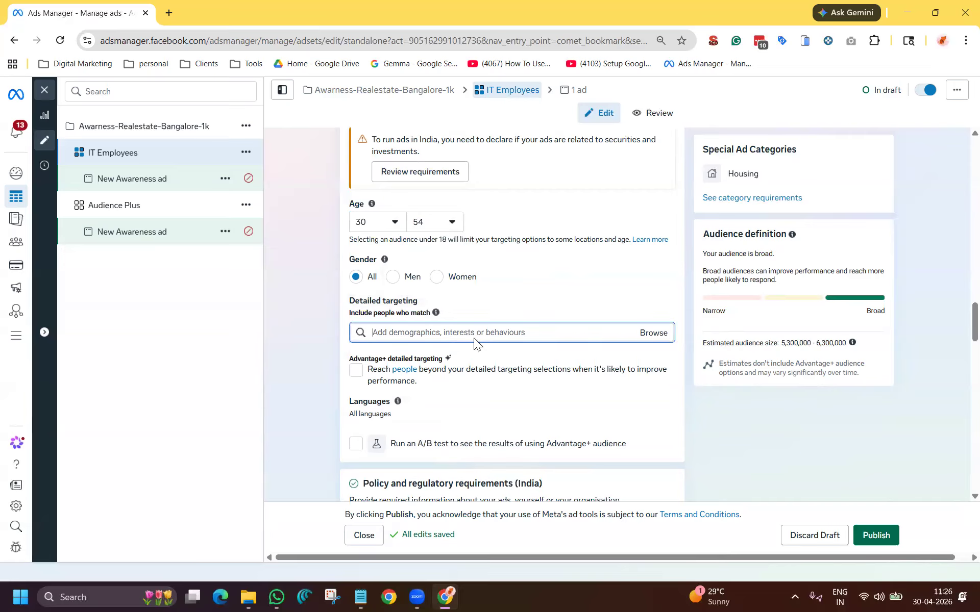
{"action": "type", "text": "p"}
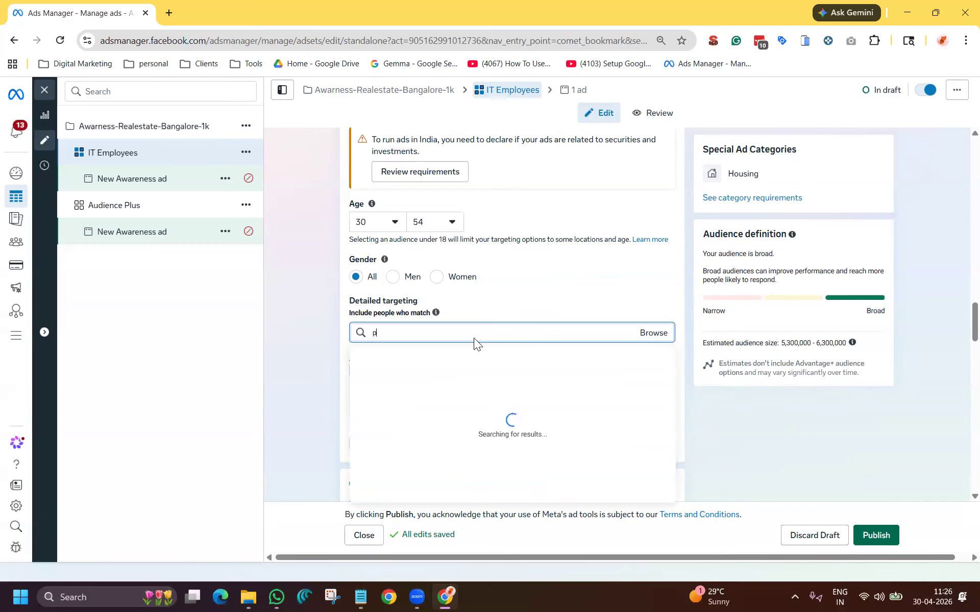
{"action": "type", "text": "partment for sale"}
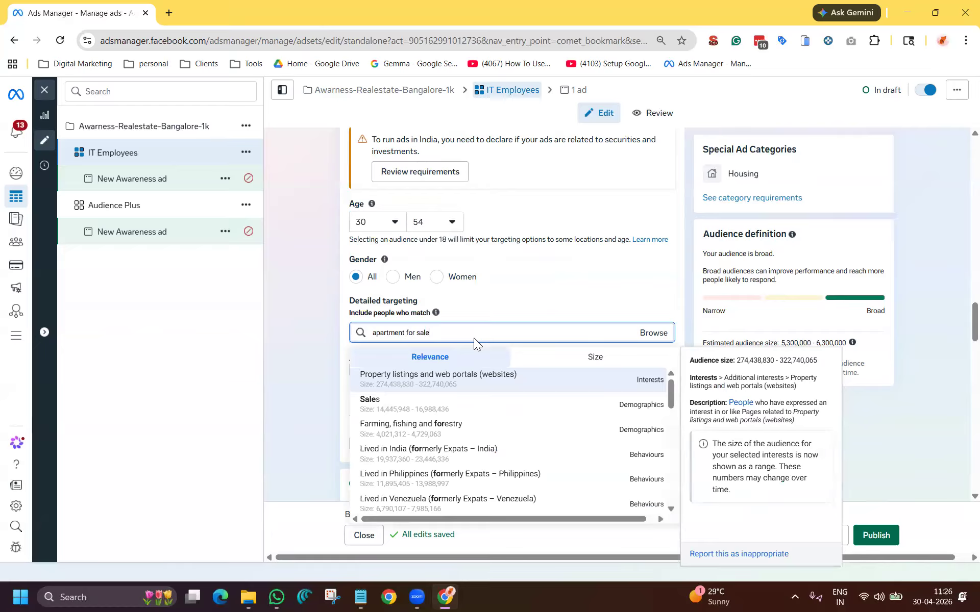
{"action": "scroll", "coordinate": [549, 416], "scroll_direction": "down", "scroll_amount": 3}
{"action": "scroll", "coordinate": [550, 416], "scroll_direction": "down", "scroll_amount": 5}
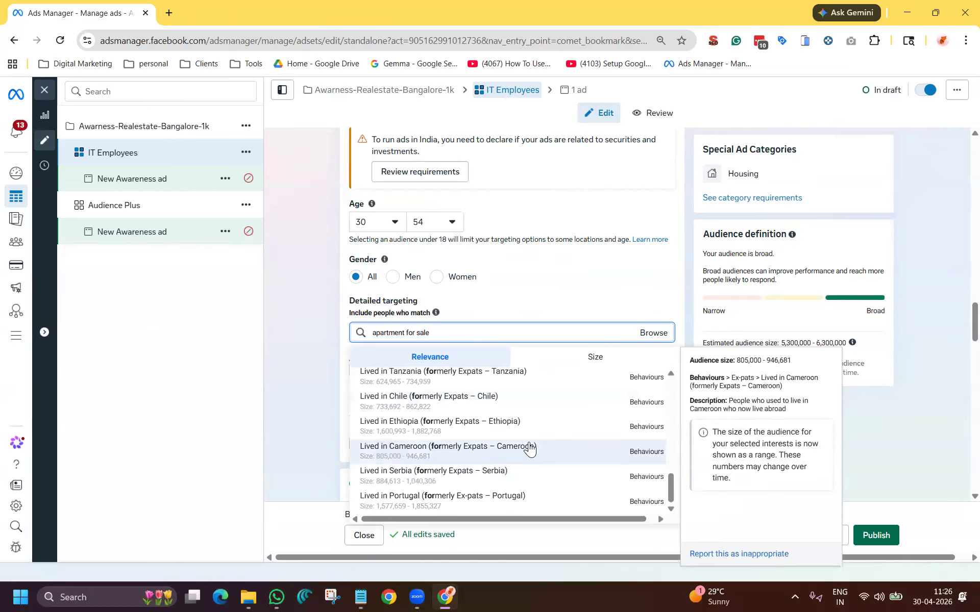
{"action": "scroll", "coordinate": [562, 446], "scroll_direction": "down", "scroll_amount": 3}
{"action": "scroll", "coordinate": [562, 446], "scroll_direction": "up", "scroll_amount": 5}
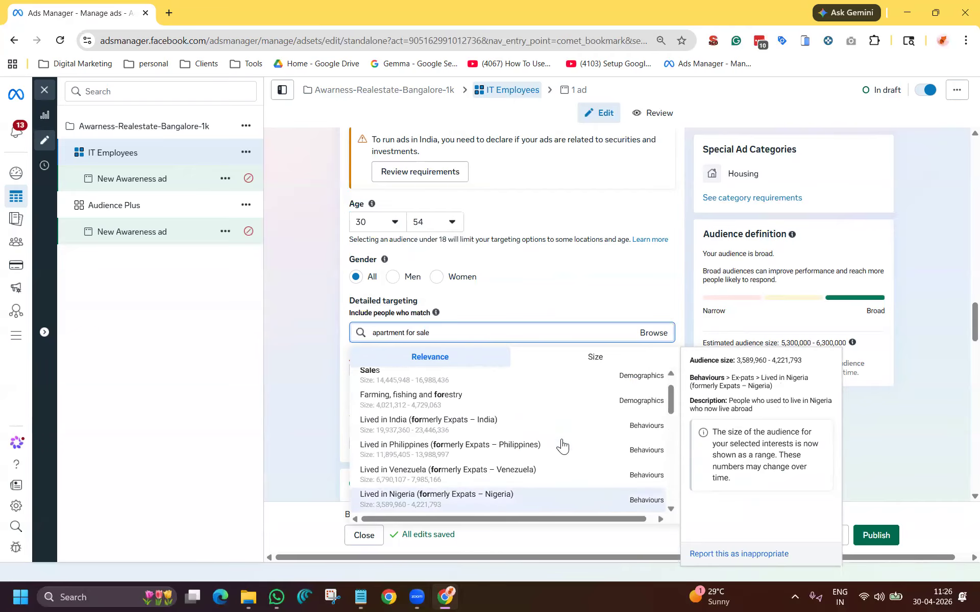
{"action": "scroll", "coordinate": [562, 446], "scroll_direction": "up", "scroll_amount": 1}
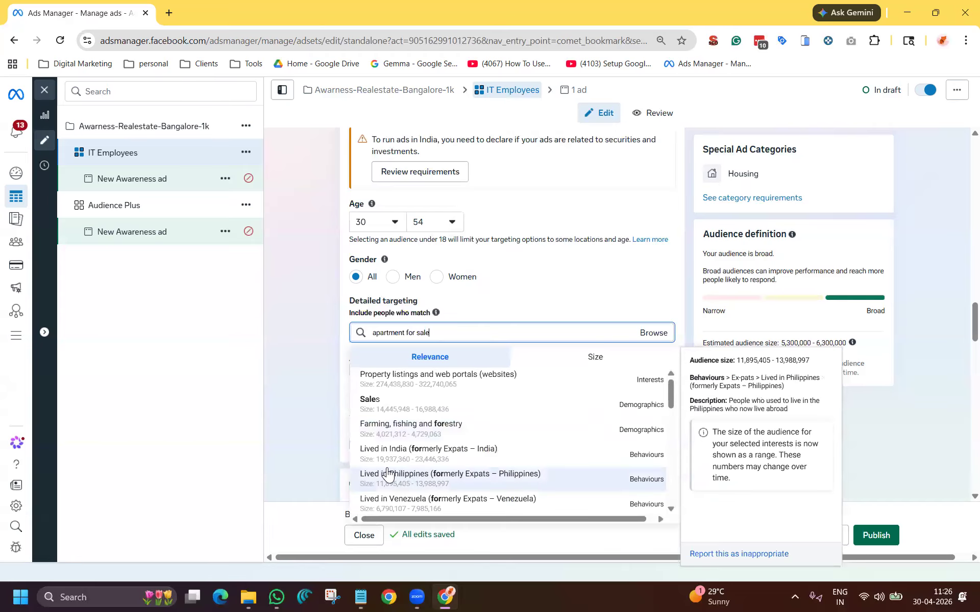
{"action": "mouse_move", "coordinate": [397, 459]}
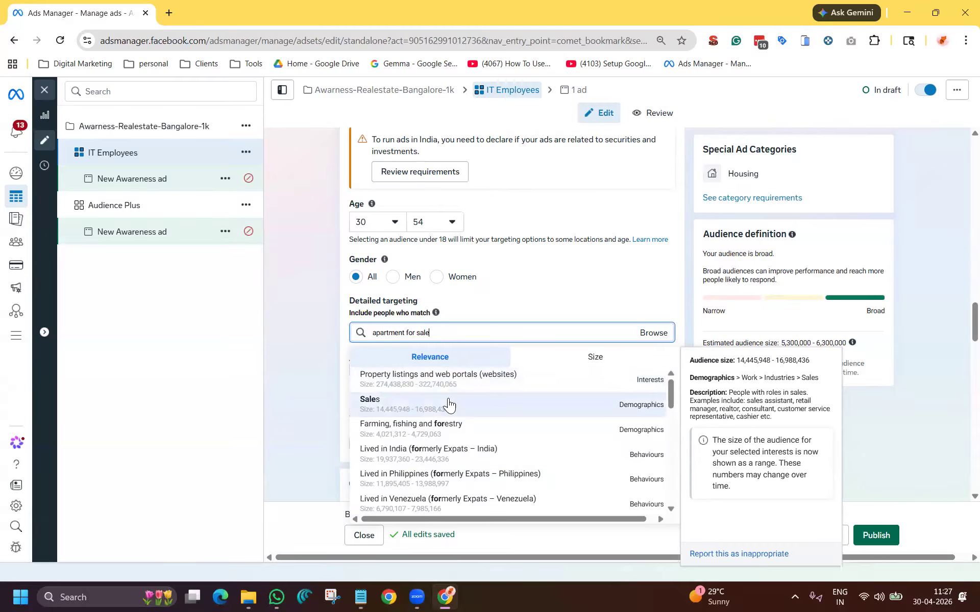
{"action": "left_click", "coordinate": [436, 389]}
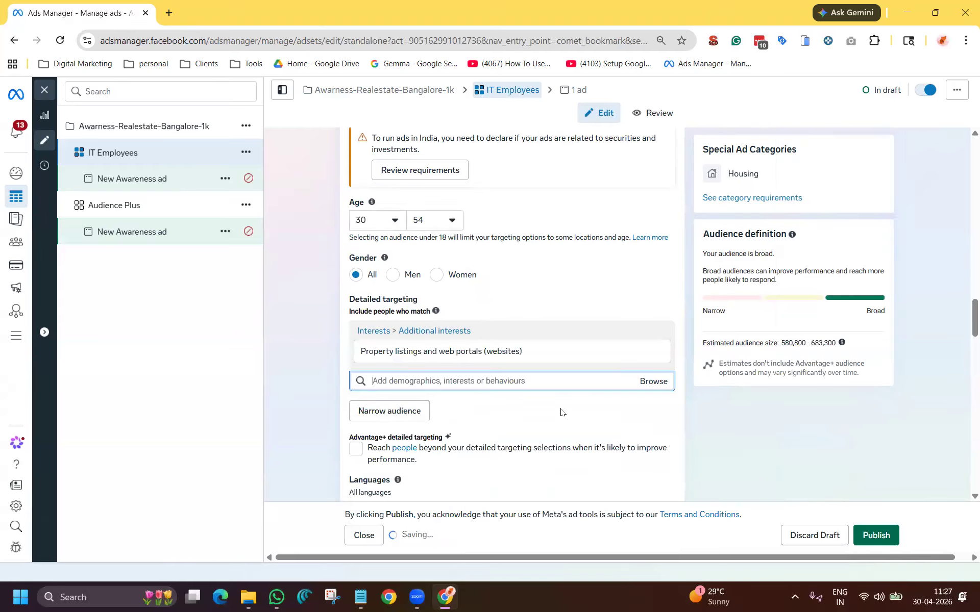
Step: Add the suggested interest Apartment List (property) to the detailed targeting
{"action": "left_click", "coordinate": [655, 389]}
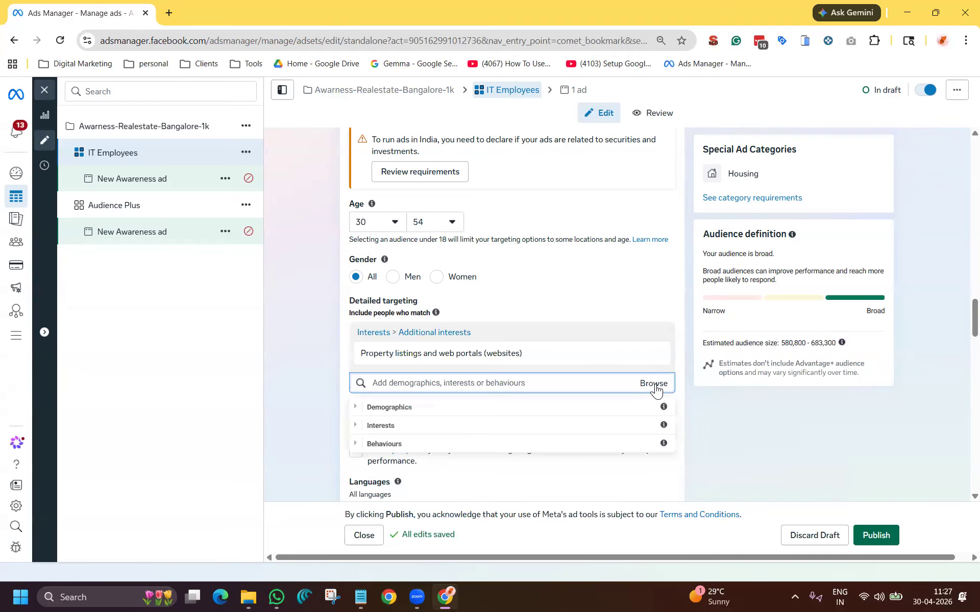
{"action": "left_click", "coordinate": [384, 382]}
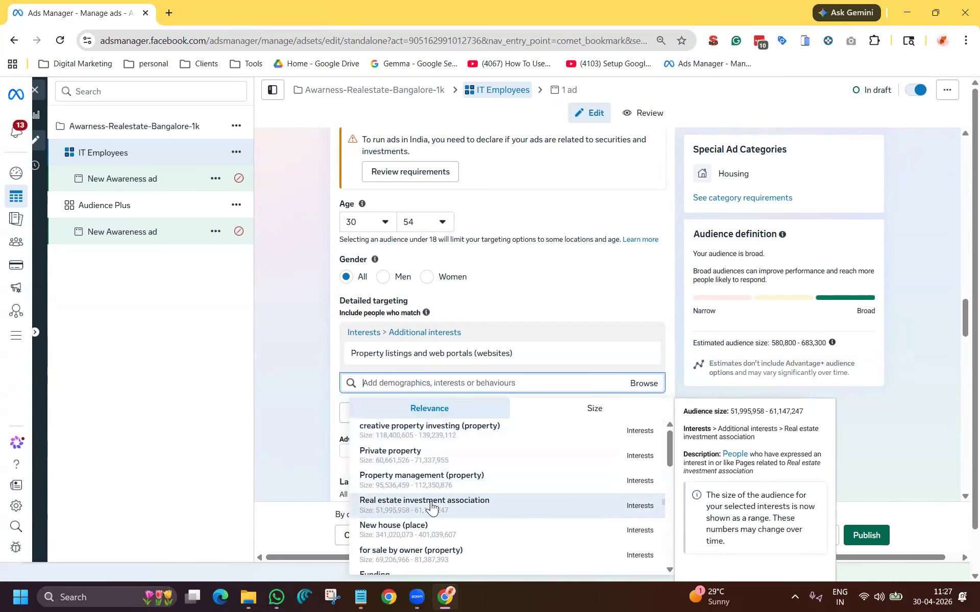
{"action": "scroll", "coordinate": [477, 510], "scroll_direction": "down", "scroll_amount": 1}
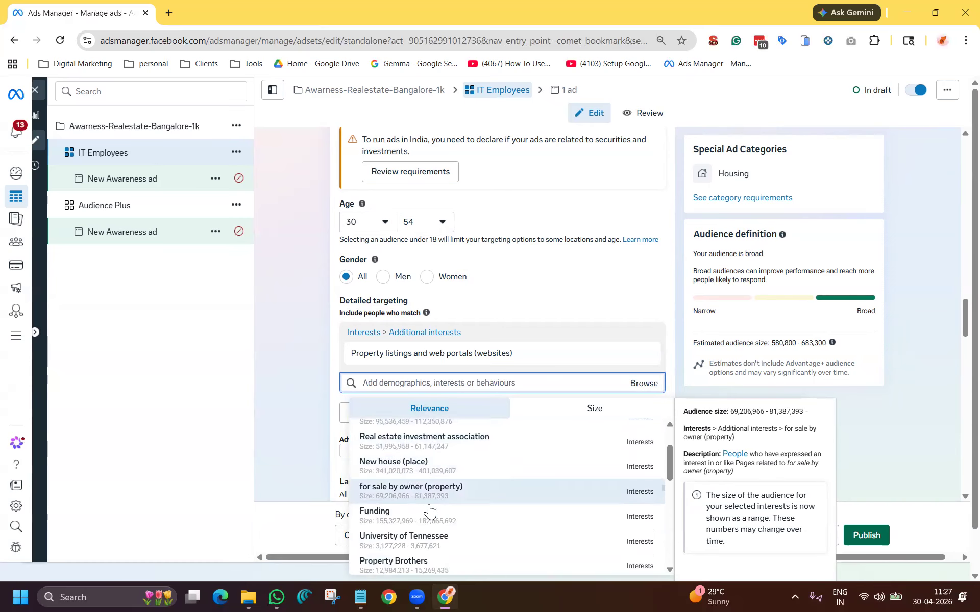
{"action": "scroll", "coordinate": [444, 505], "scroll_direction": "down", "scroll_amount": 1}
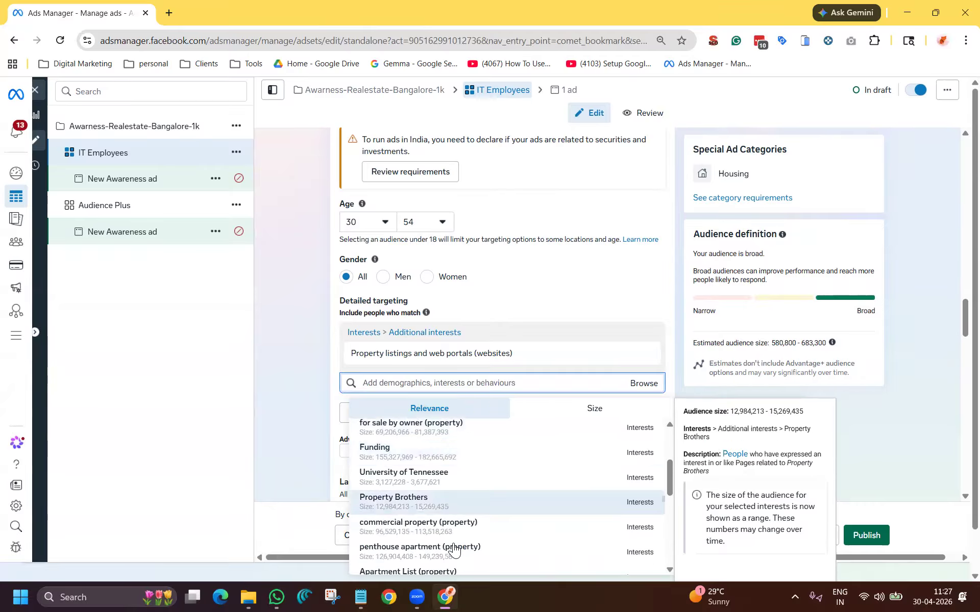
{"action": "scroll", "coordinate": [467, 506], "scroll_direction": "down", "scroll_amount": 1}
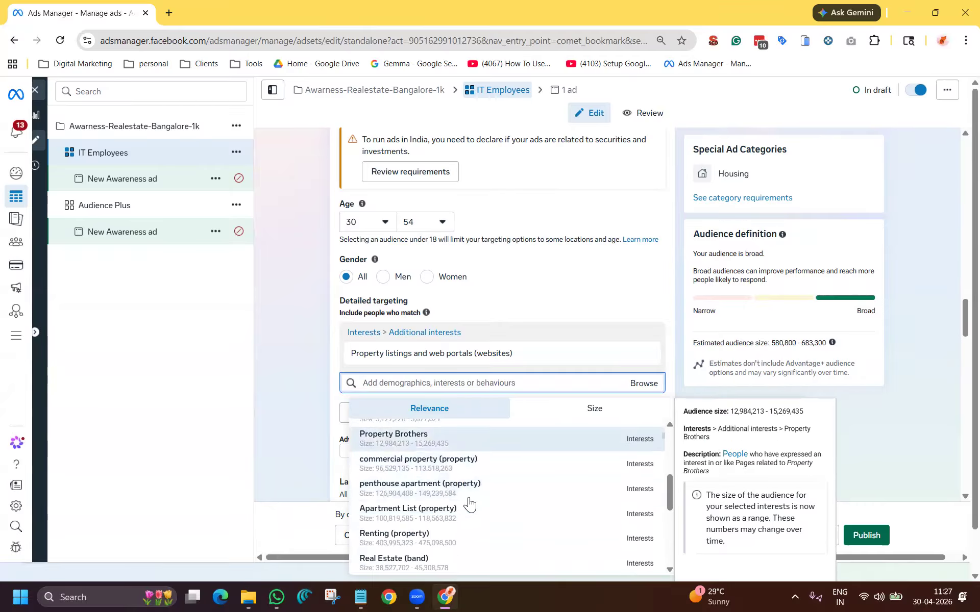
{"action": "left_click", "coordinate": [391, 510]}
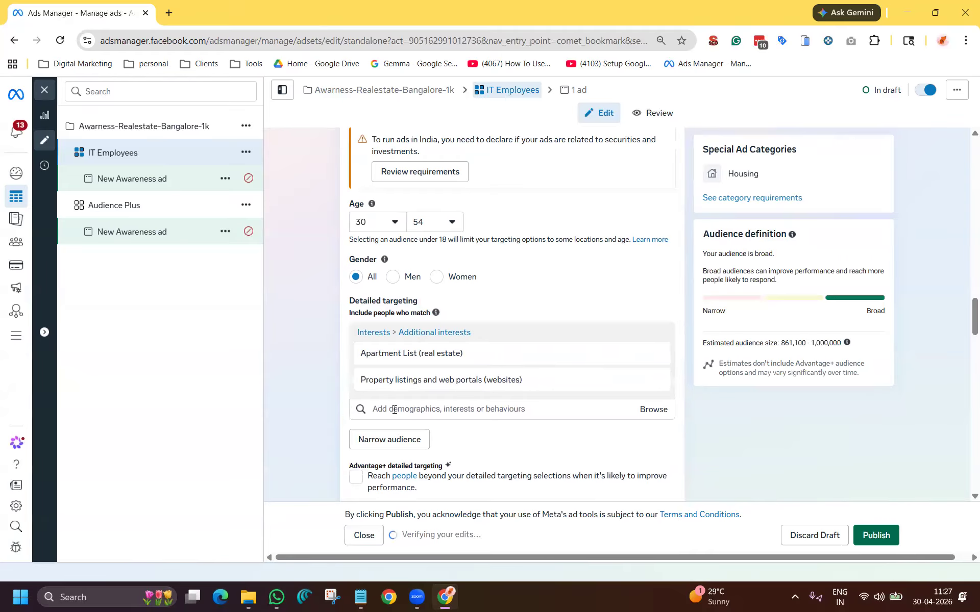
{"action": "left_click", "coordinate": [415, 409]}
{"action": "scroll", "coordinate": [447, 533], "scroll_direction": "up", "scroll_amount": 3}
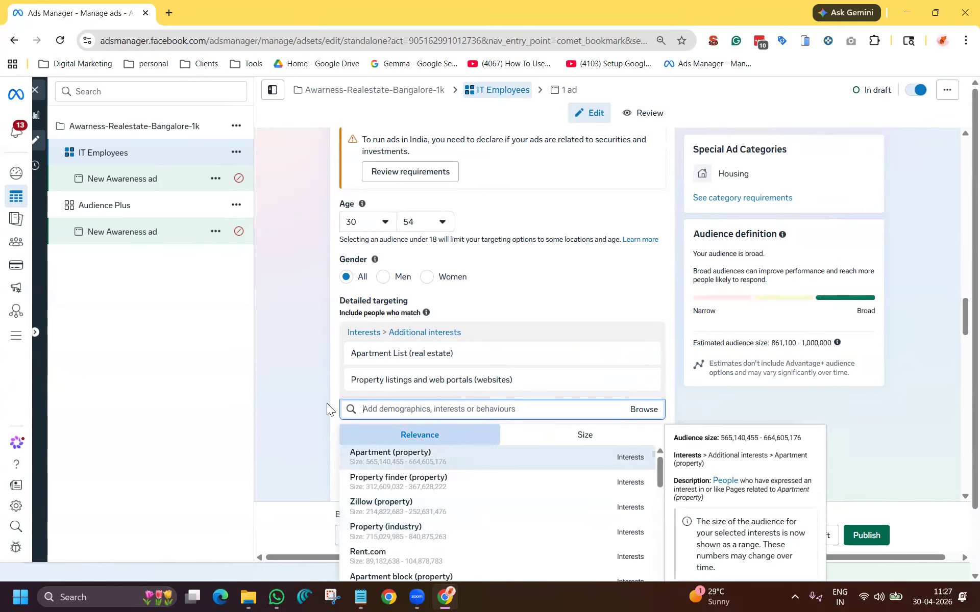
{"action": "left_click", "coordinate": [306, 399]}
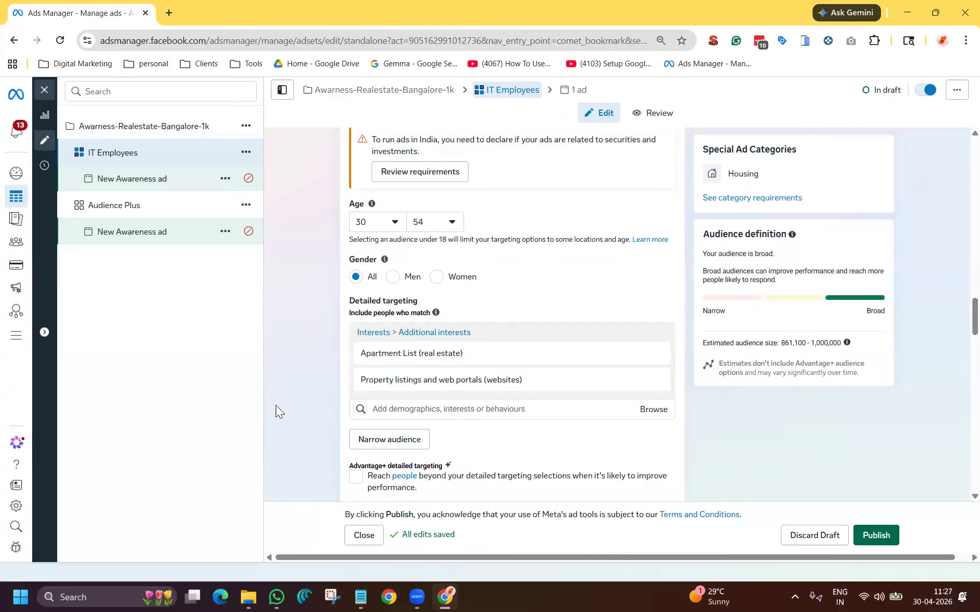
{"action": "scroll", "coordinate": [318, 335], "scroll_direction": "down", "scroll_amount": 3}
{"action": "scroll", "coordinate": [296, 367], "scroll_direction": "up", "scroll_amount": 1}
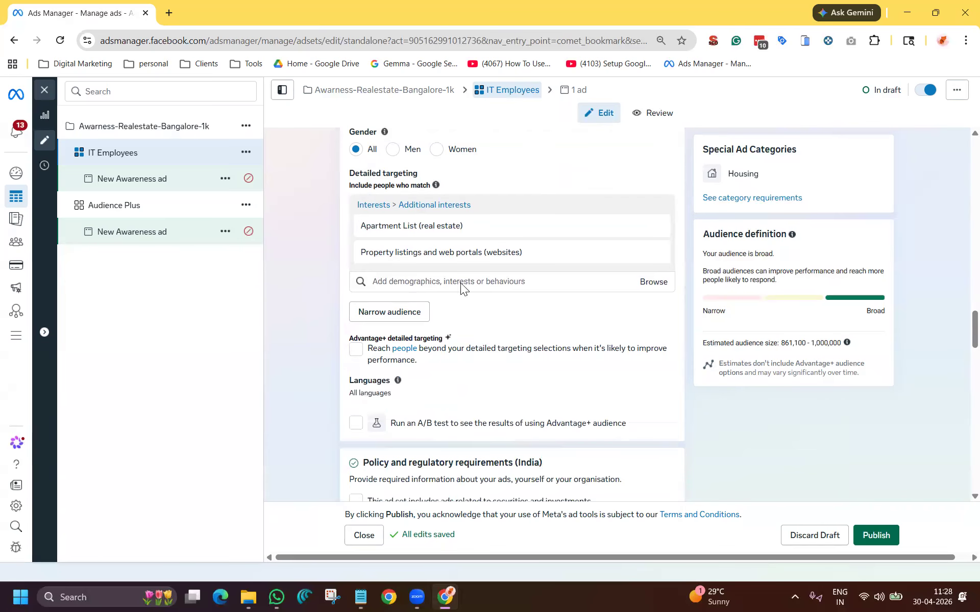
Step: Open Microsoft Word and create a blank document
{"action": "mouse_move", "coordinate": [360, 598]}
{"action": "left_click", "coordinate": [153, 594]}
{"action": "type", "text": "w"}
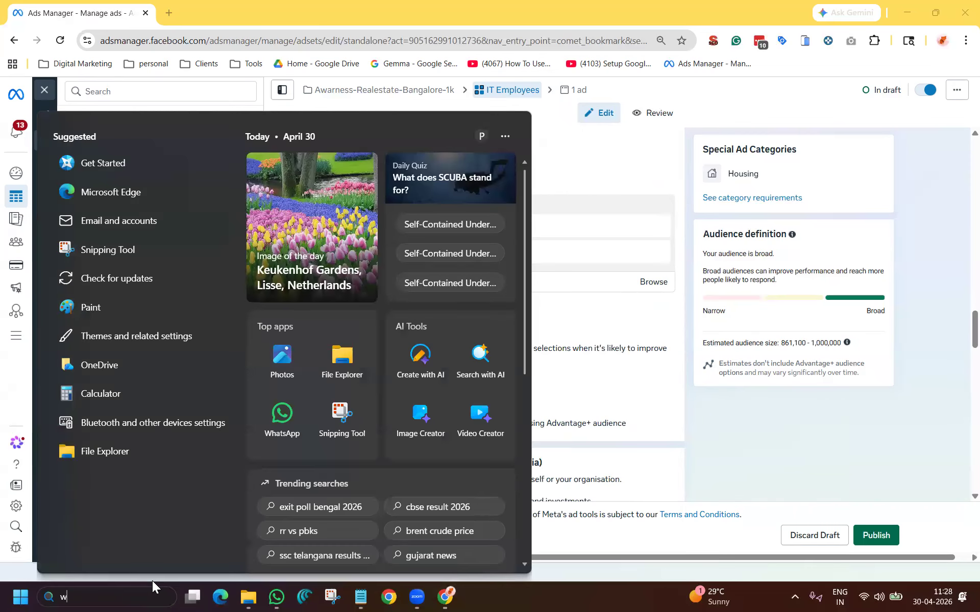
{"action": "type", "text": "ord"}
{"action": "key", "text": "Return"}
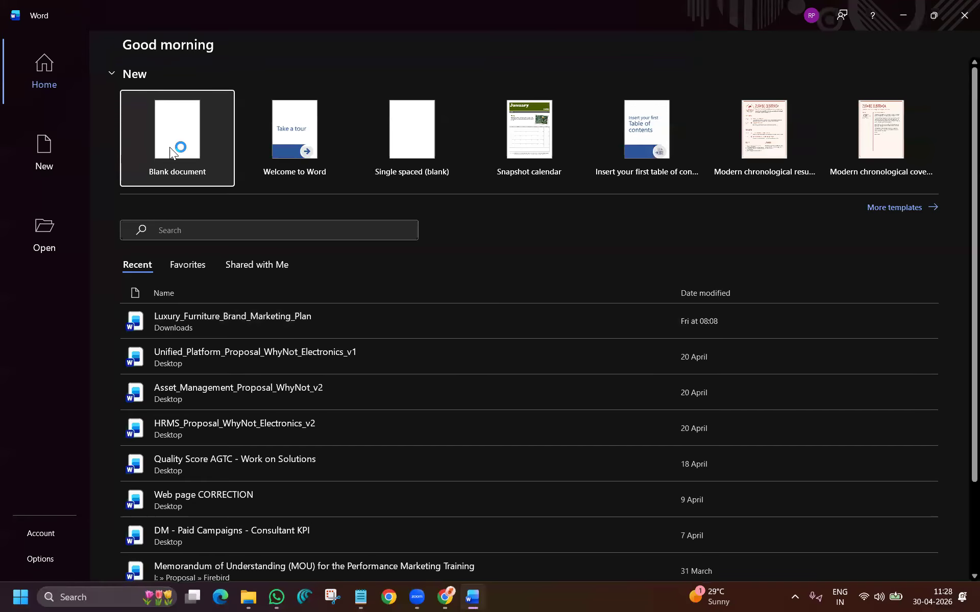
{"action": "left_click", "coordinate": [170, 147]}
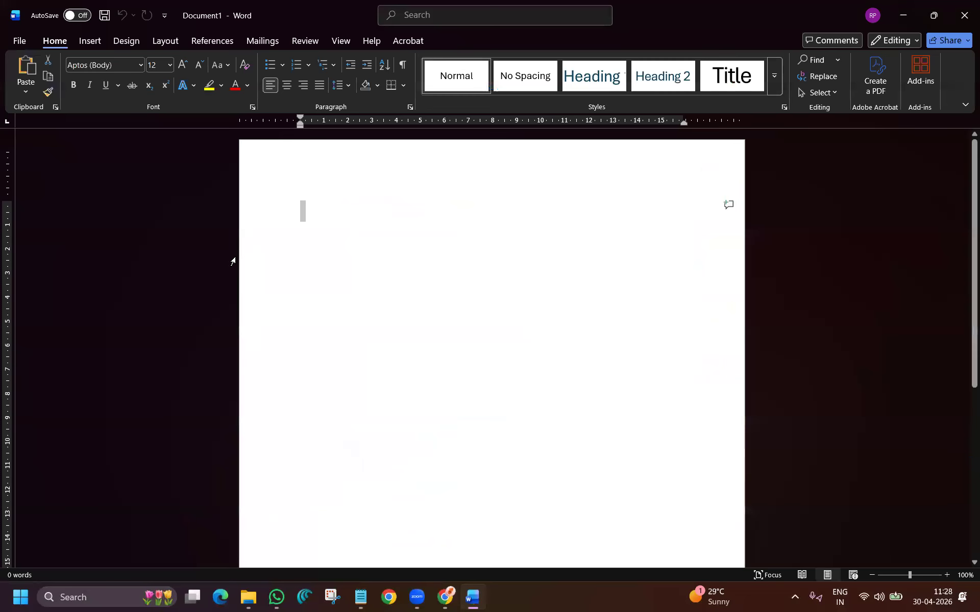
Step: Draw two overlapping ovals on the page, about 14.7 cm wide by 13.3 cm high and about 12.4 by 11.3 cm
{"action": "left_click", "coordinate": [86, 43]}
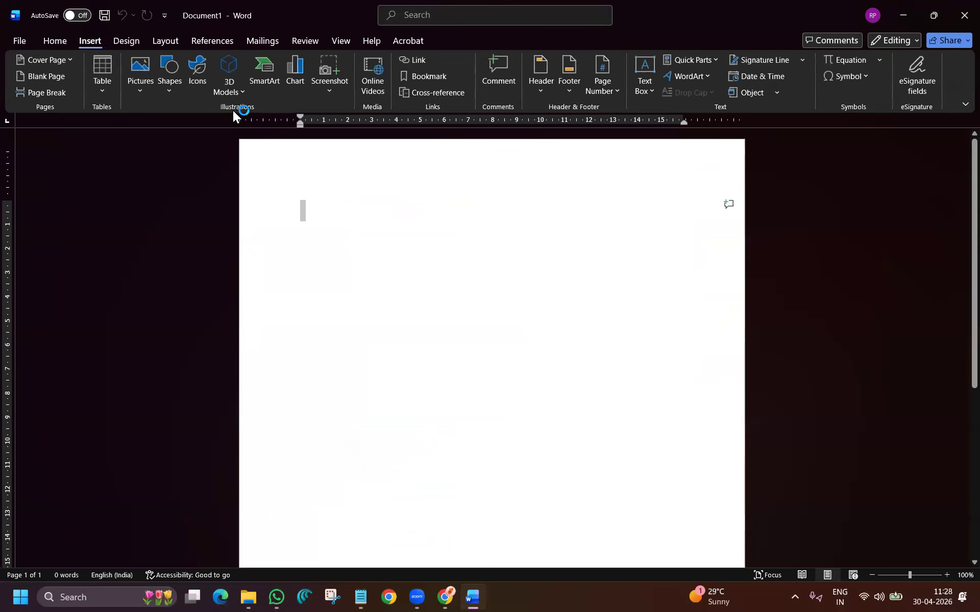
{"action": "left_click", "coordinate": [170, 84]}
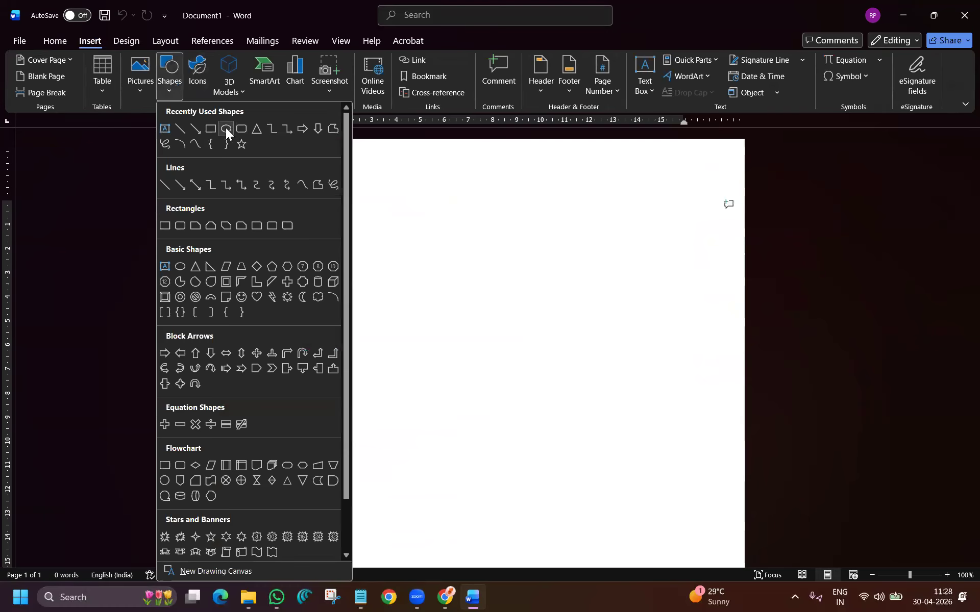
{"action": "left_click", "coordinate": [225, 129]}
{"action": "left_click_drag", "start_coordinate": [344, 187], "coordinate": [699, 509]}
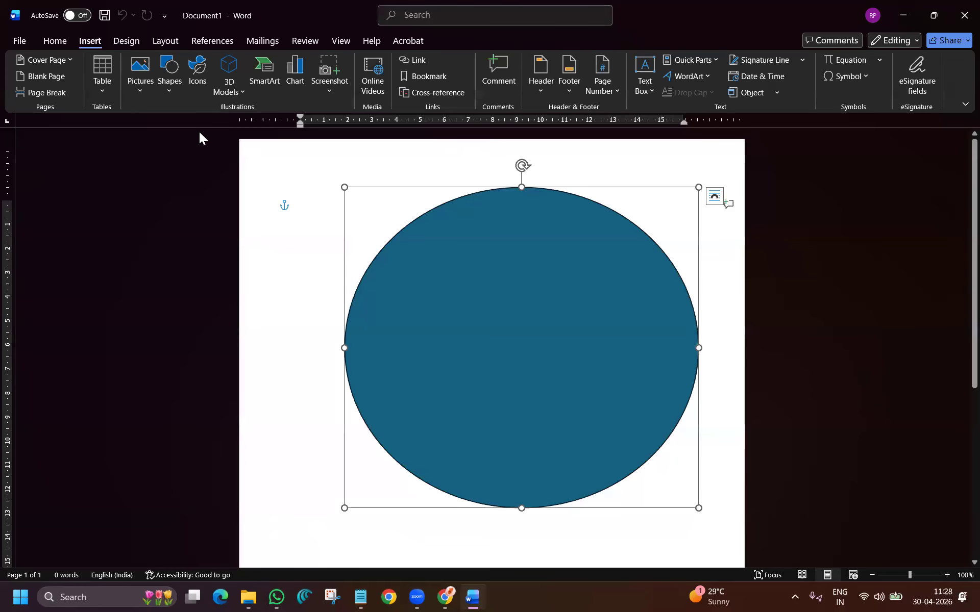
{"action": "left_click", "coordinate": [84, 62]}
{"action": "left_click_drag", "start_coordinate": [428, 333], "coordinate": [807, 597]}
{"action": "scroll", "coordinate": [516, 250], "scroll_direction": "down", "scroll_amount": 3}
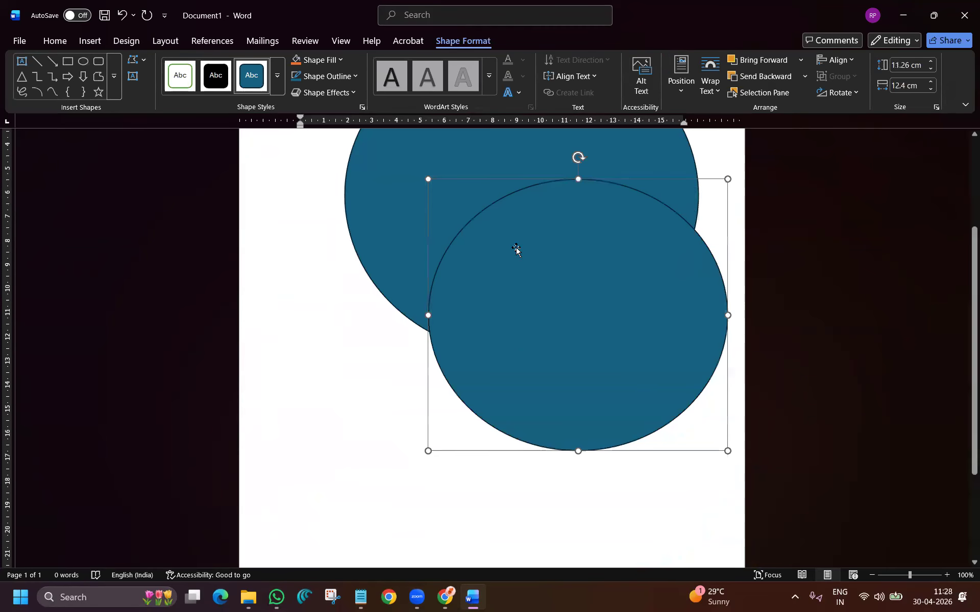
Step: Apply the white shape style with a green outline to both ovals
{"action": "left_click", "coordinate": [407, 211]}
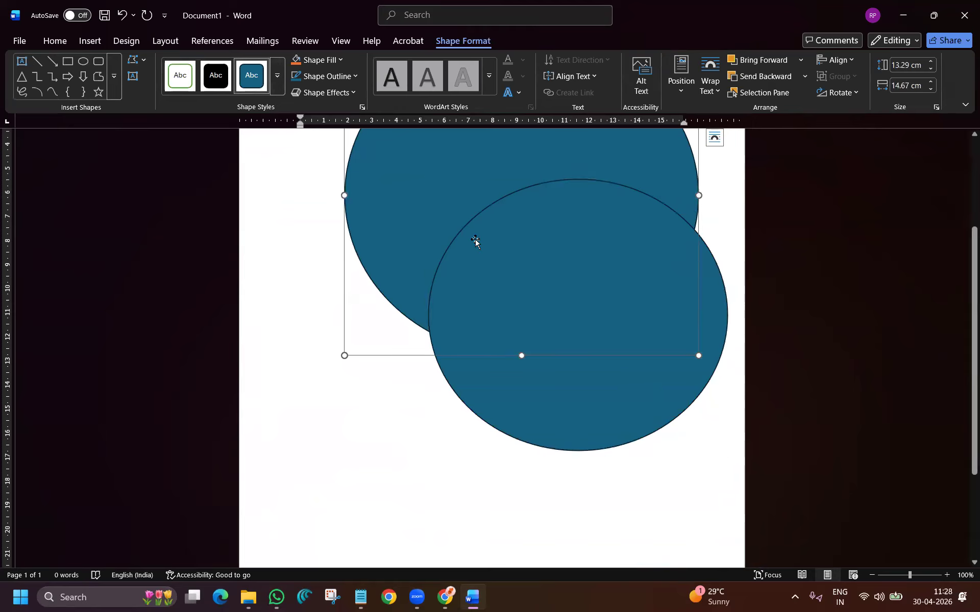
{"action": "left_click", "coordinate": [543, 275], "text": "shift"}
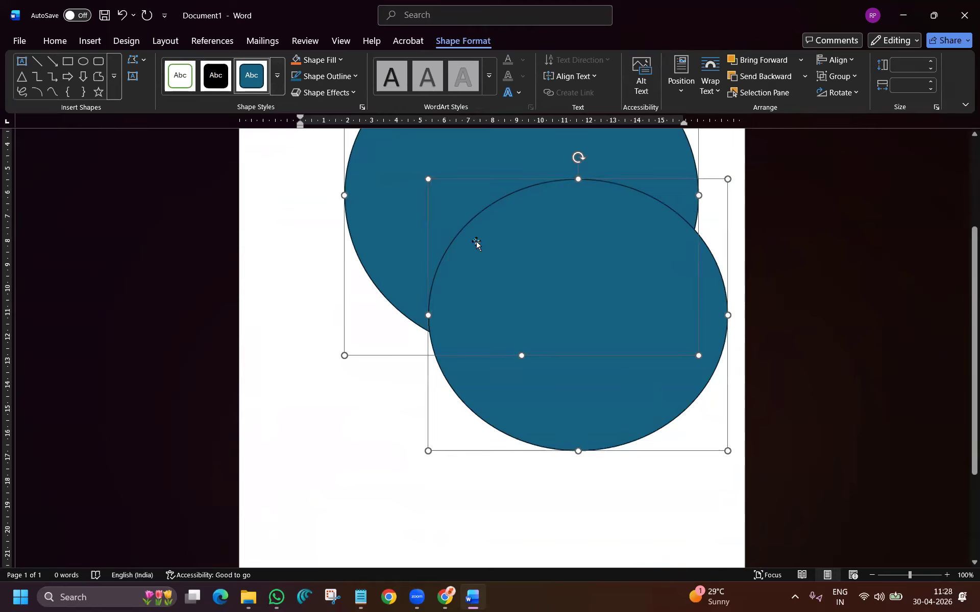
{"action": "scroll", "coordinate": [255, 352], "scroll_direction": "up", "scroll_amount": 3}
{"action": "scroll", "coordinate": [259, 351], "scroll_direction": "down", "scroll_amount": 3, "text": "ctrl"}
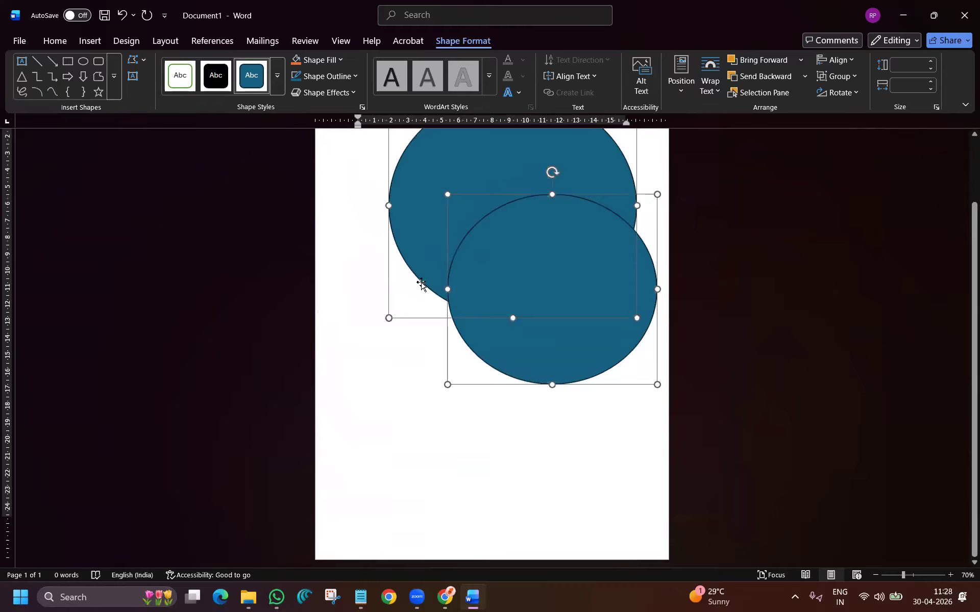
{"action": "left_click", "coordinate": [182, 77]}
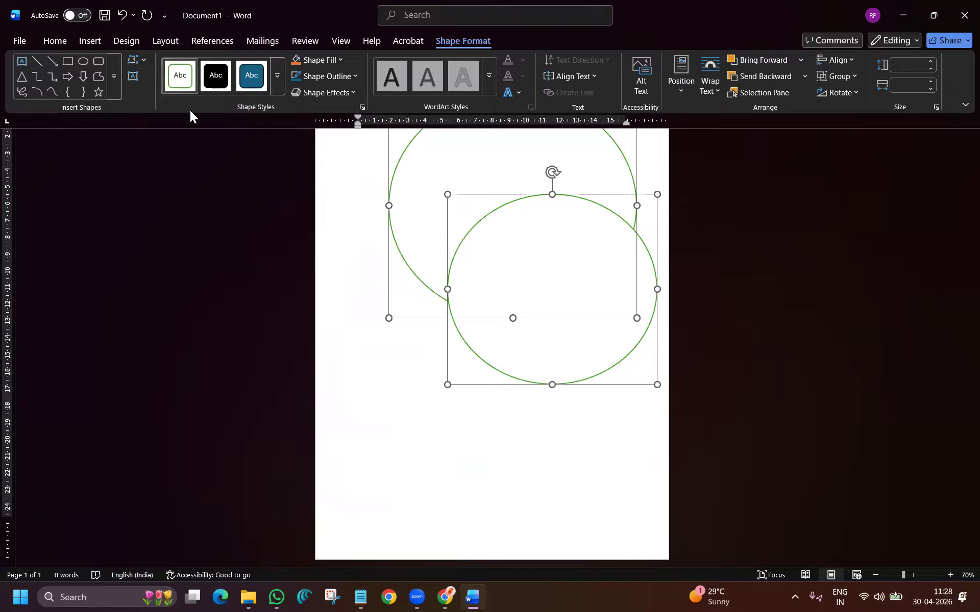
{"action": "left_click", "coordinate": [633, 453]}
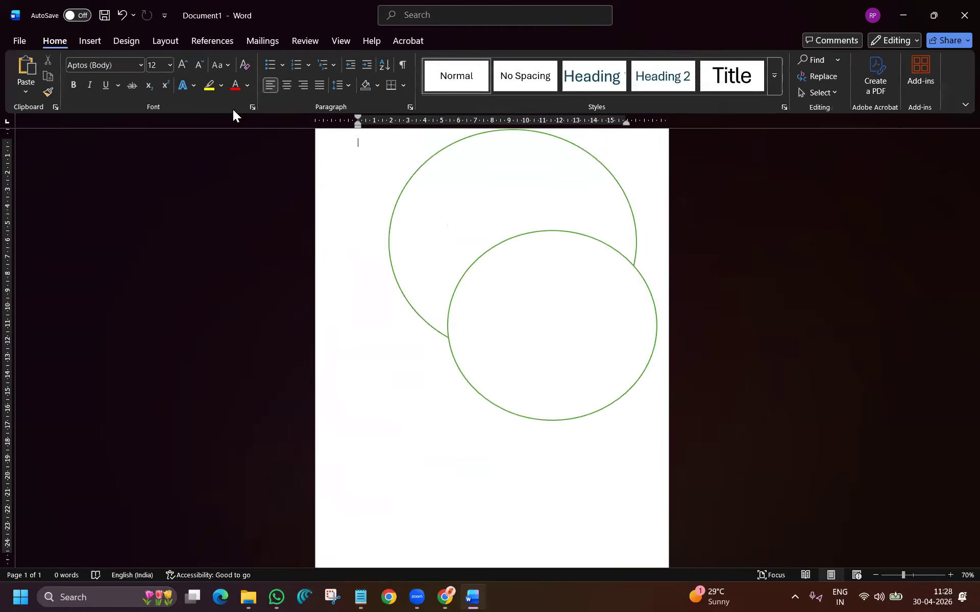
Step: Set the smaller front oval to No Fill so the oval behind shows through
{"action": "left_click", "coordinate": [540, 283]}
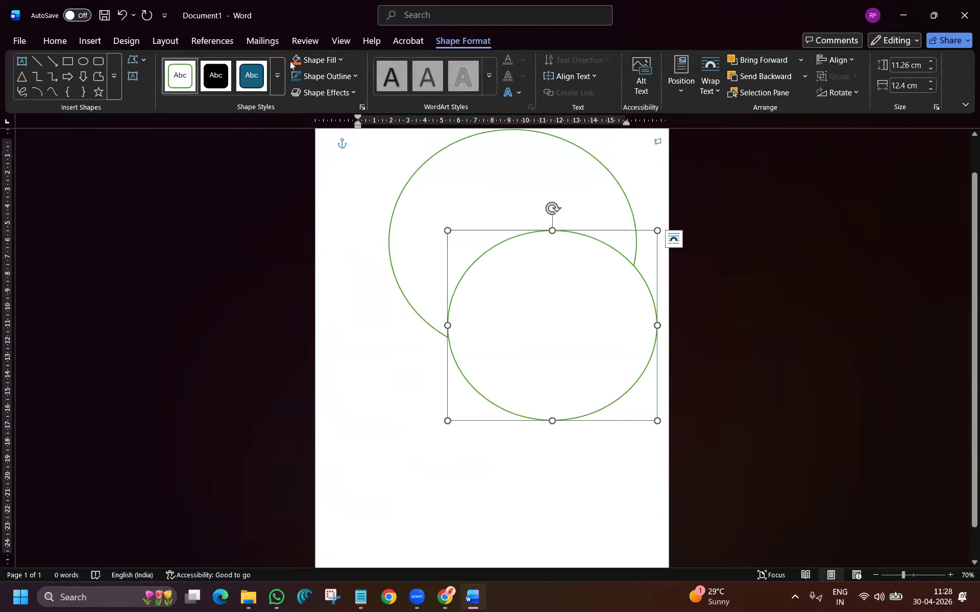
{"action": "left_click", "coordinate": [332, 59]}
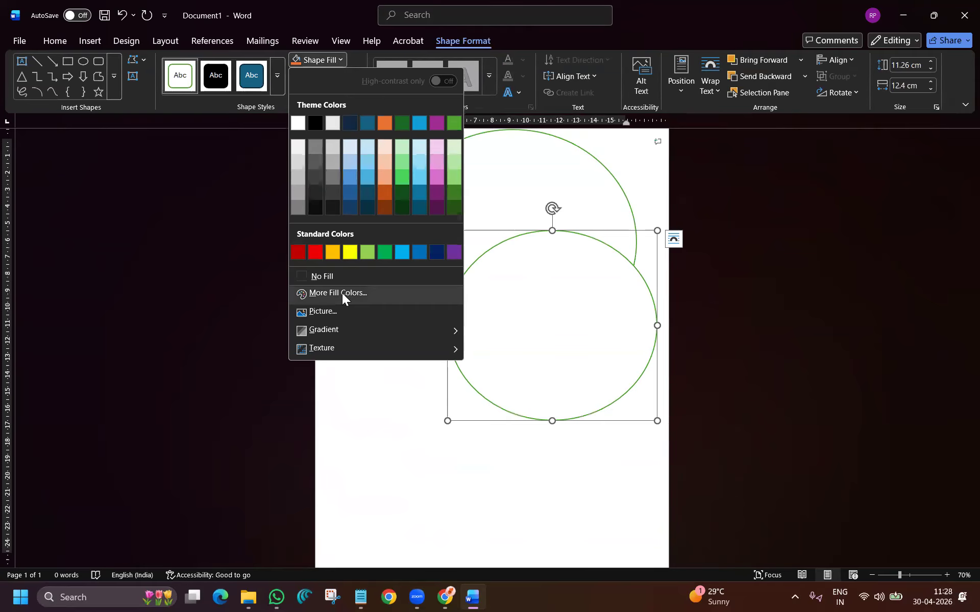
{"action": "left_click", "coordinate": [319, 276]}
{"action": "triple_click", "coordinate": [323, 338]}
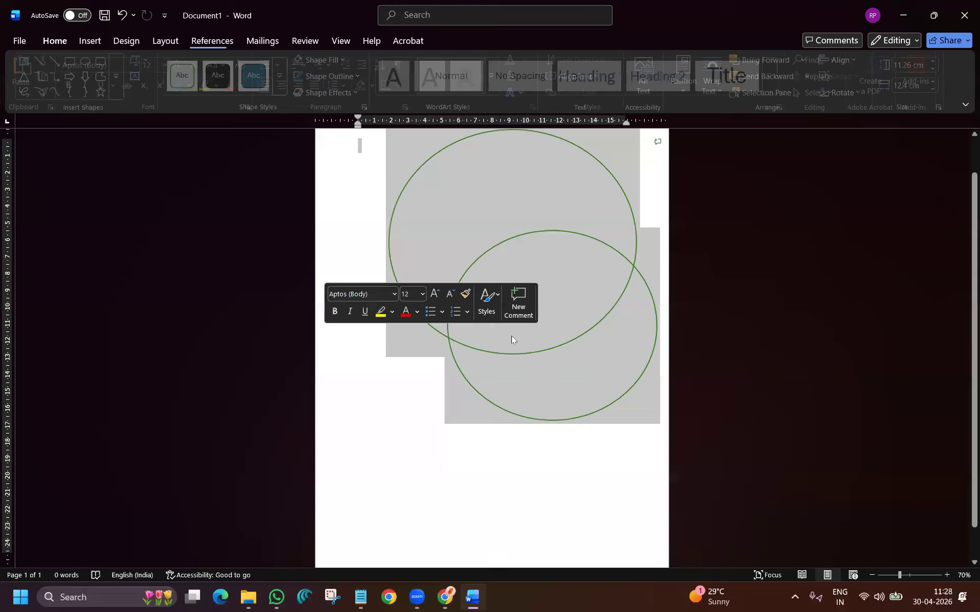
{"action": "left_click", "coordinate": [397, 449]}
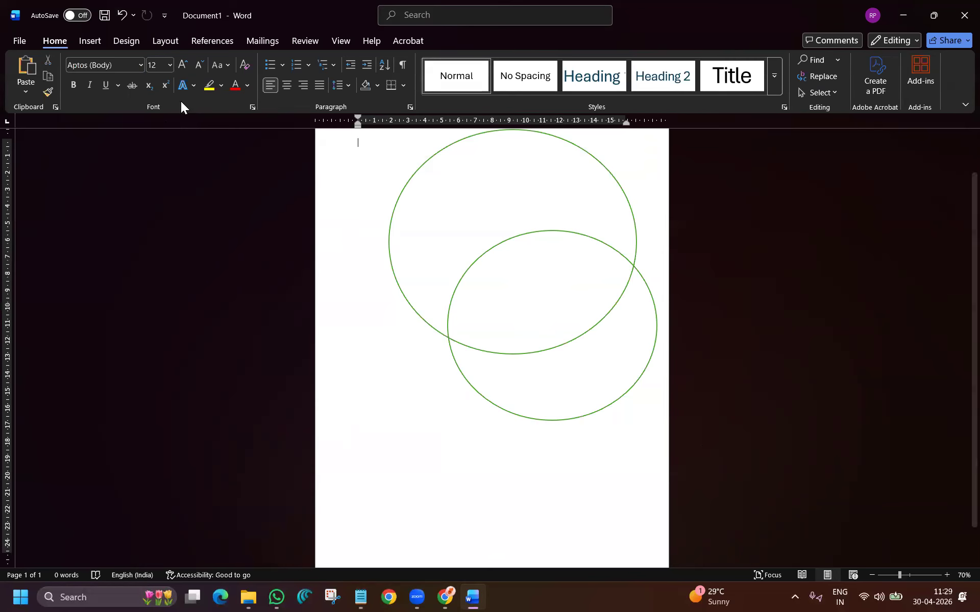
Step: Draw a third oval about 15 cm wide and 15.8 cm high overlapping the other two, and remove its fill
{"action": "left_click", "coordinate": [82, 40]}
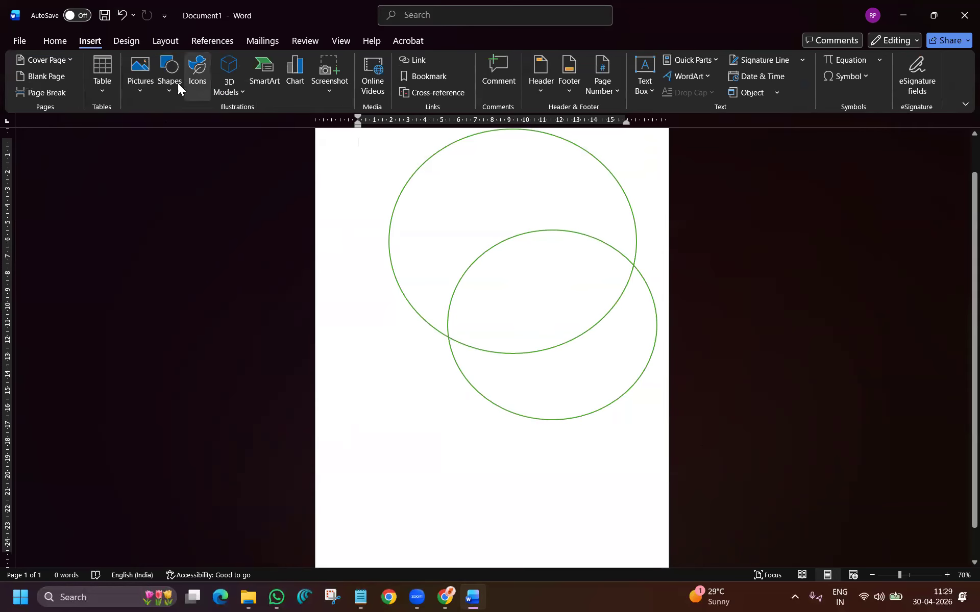
{"action": "left_click", "coordinate": [169, 87]}
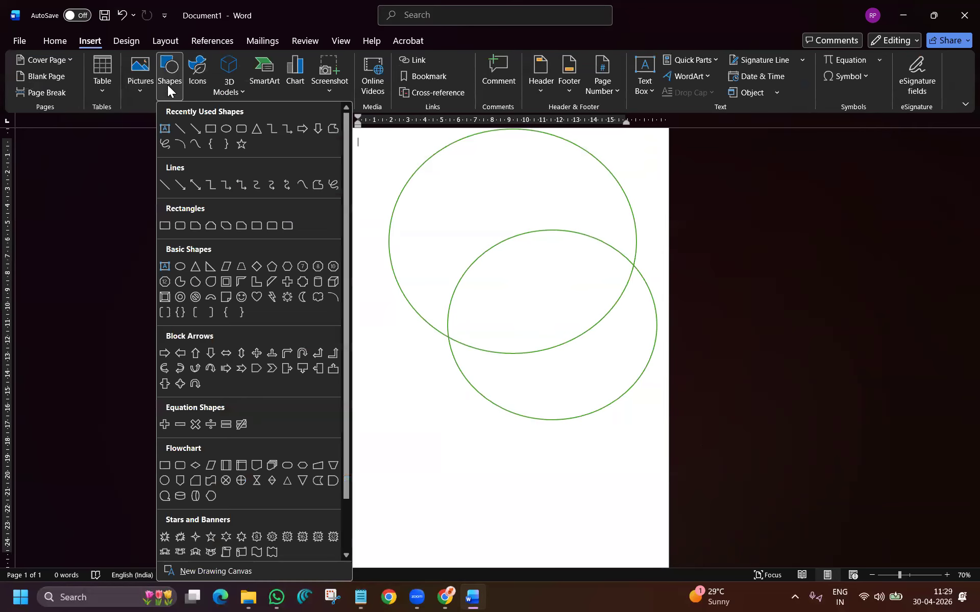
{"action": "left_click", "coordinate": [228, 129]}
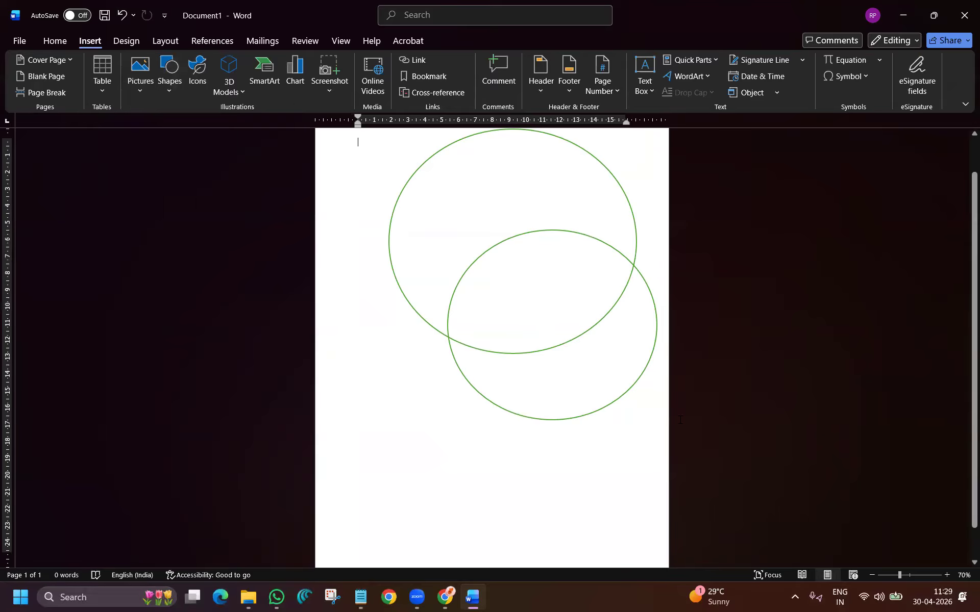
{"action": "left_click", "coordinate": [170, 82]}
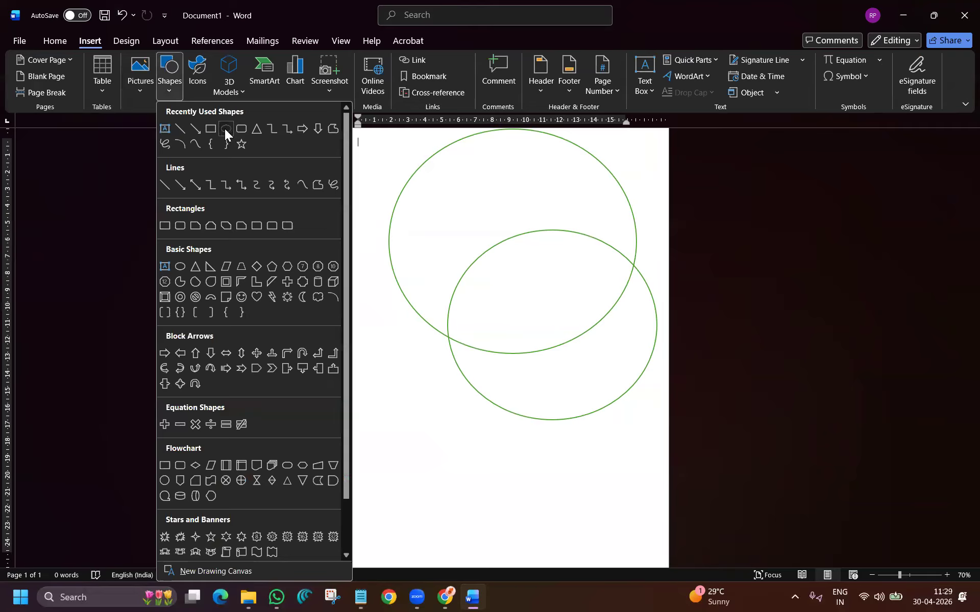
{"action": "left_click", "coordinate": [225, 128]}
{"action": "left_click_drag", "start_coordinate": [349, 230], "coordinate": [603, 498]}
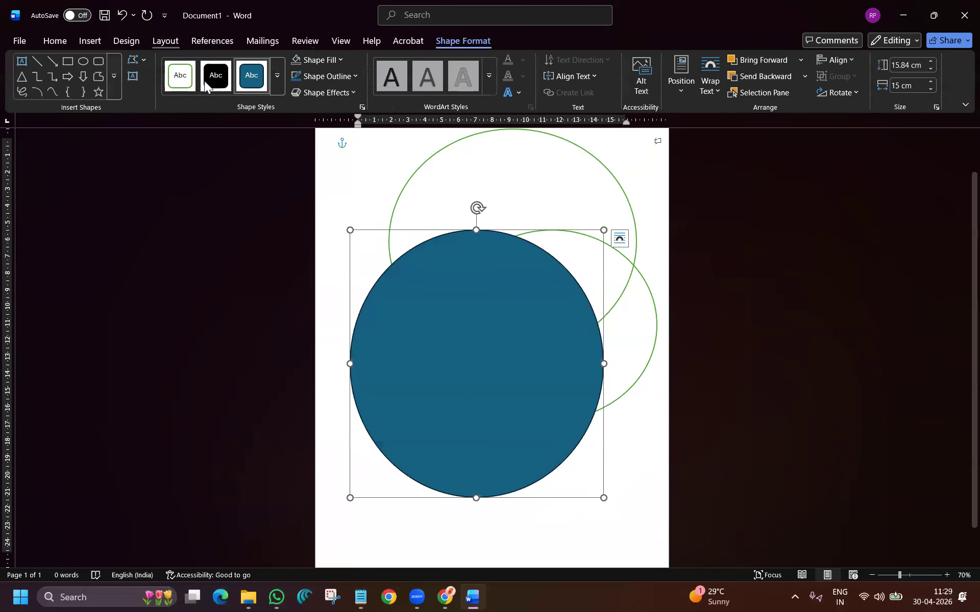
{"action": "left_click", "coordinate": [296, 60]}
{"action": "left_click", "coordinate": [363, 179]}
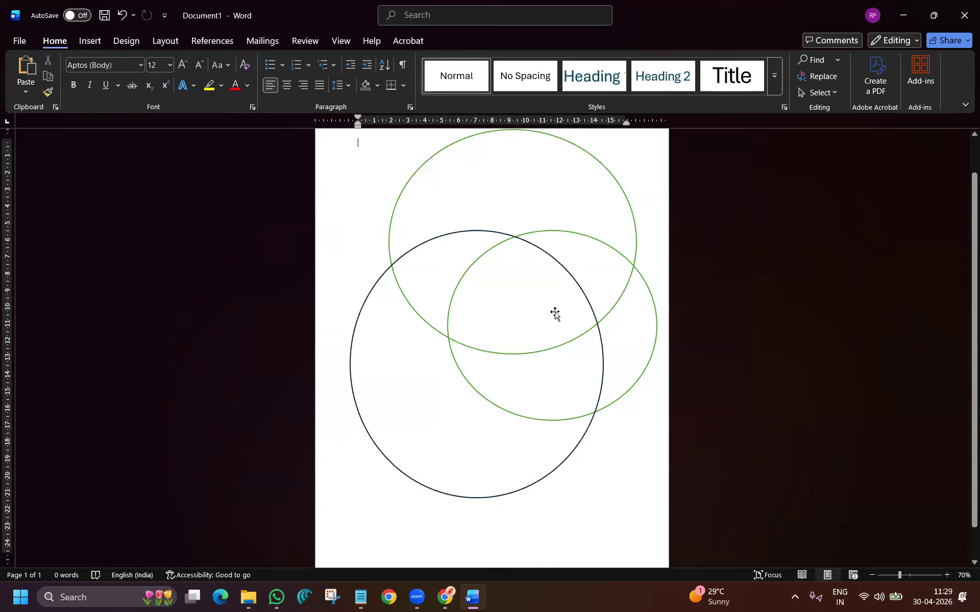
Step: Select each of the three ovals in turn to examine how they overlap
{"action": "left_click", "coordinate": [533, 157]}
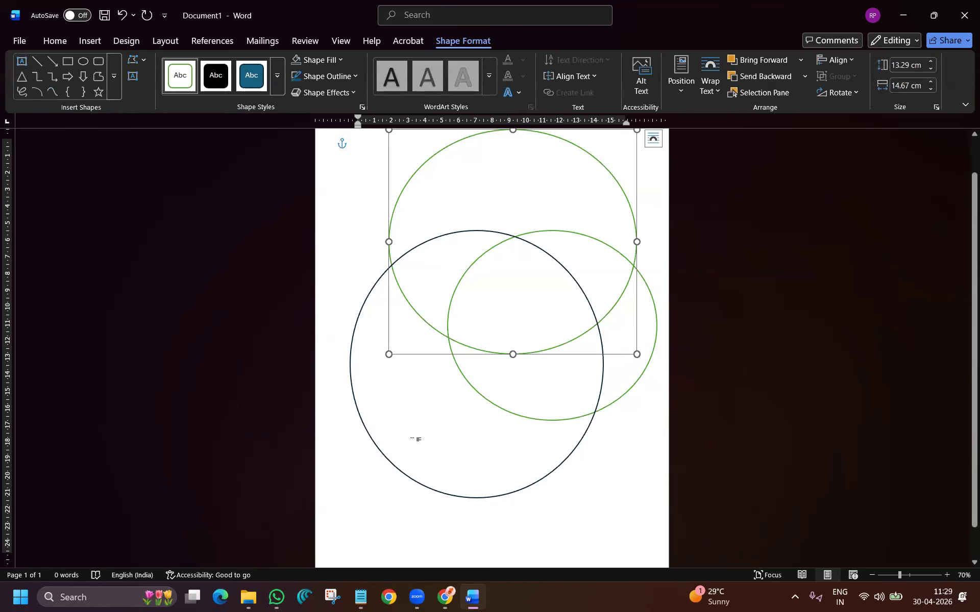
{"action": "left_click", "coordinate": [415, 440]}
{"action": "left_click", "coordinate": [403, 477]}
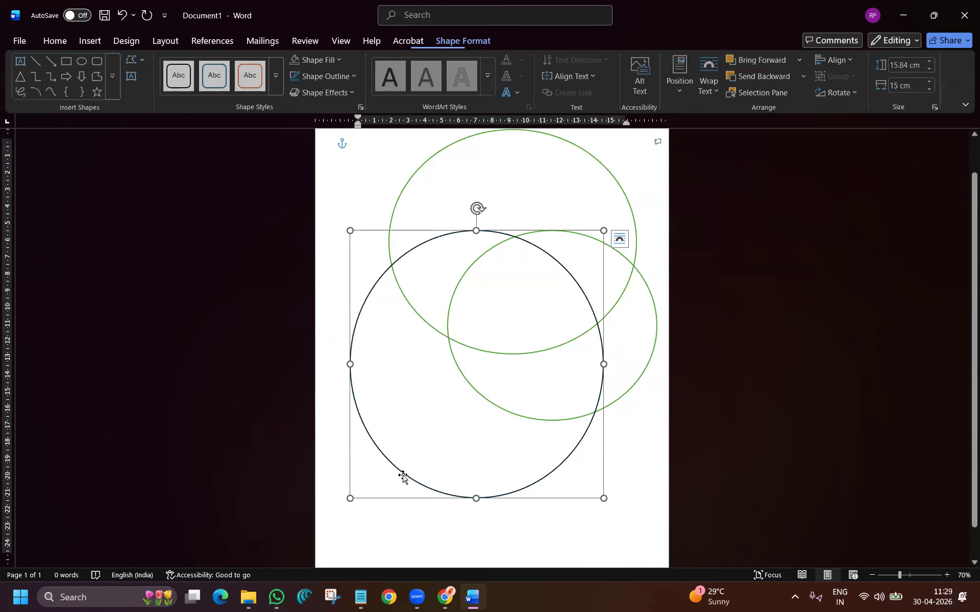
{"action": "left_click", "coordinate": [643, 376]}
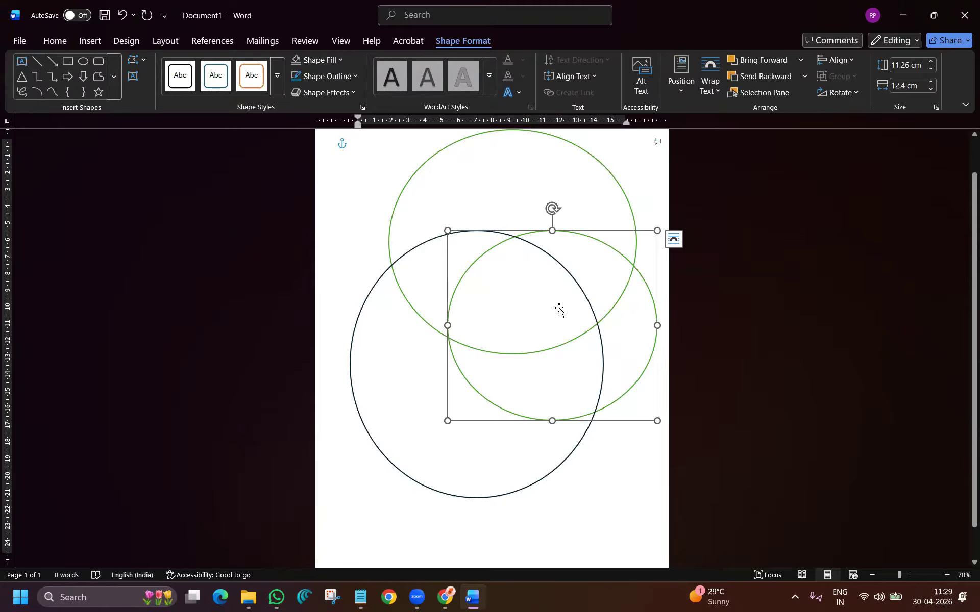
Step: Switch back to Ads Manager and add a narrowing condition to the IT Employees detailed targeting
{"action": "left_click", "coordinate": [934, 15]}
{"action": "key", "text": "alt+Tab"}
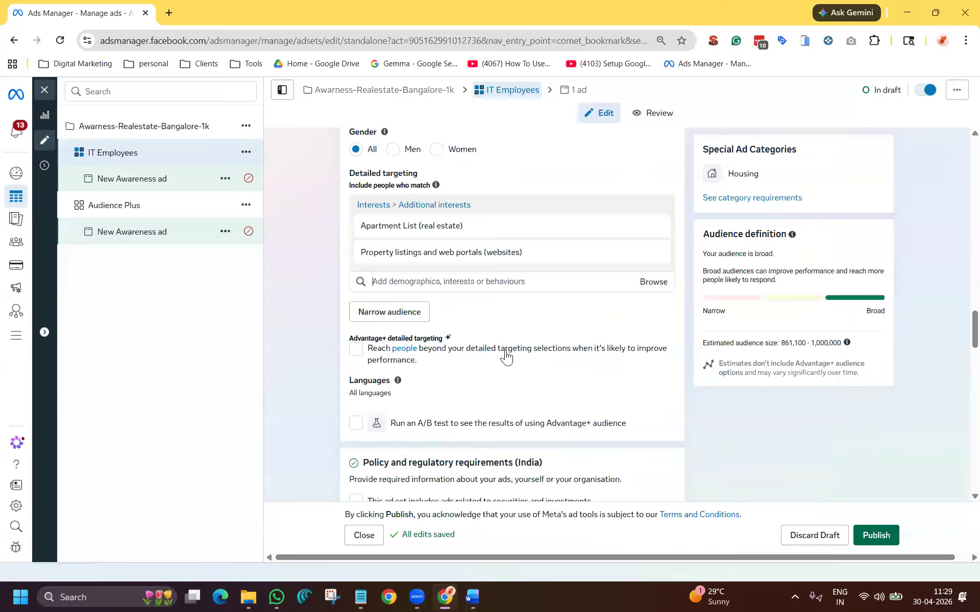
{"action": "left_click", "coordinate": [416, 313]}
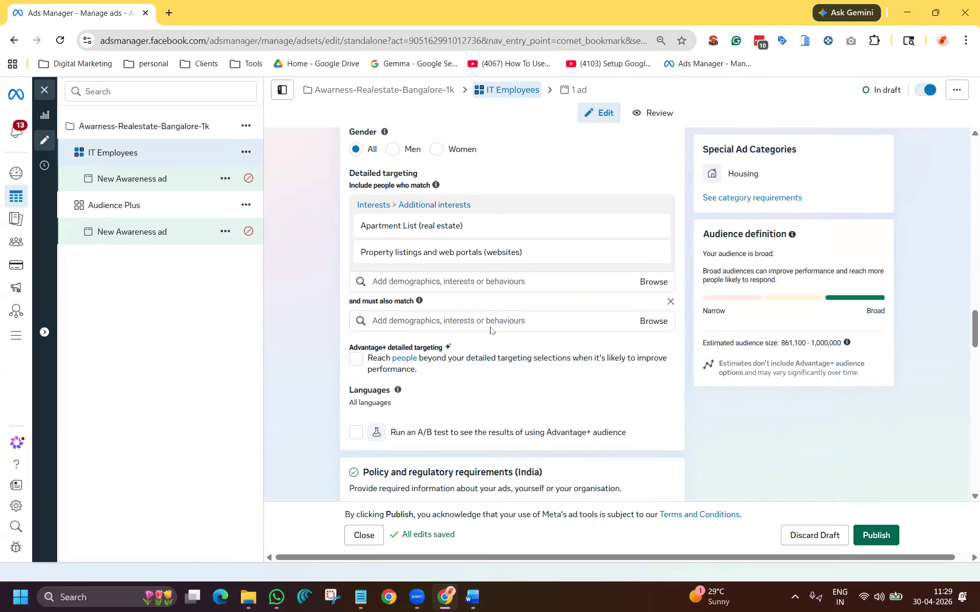
Step: Examine the "and must also match" condition and its Narrow audience explanation
{"action": "left_click_drag", "start_coordinate": [348, 305], "coordinate": [363, 301]}
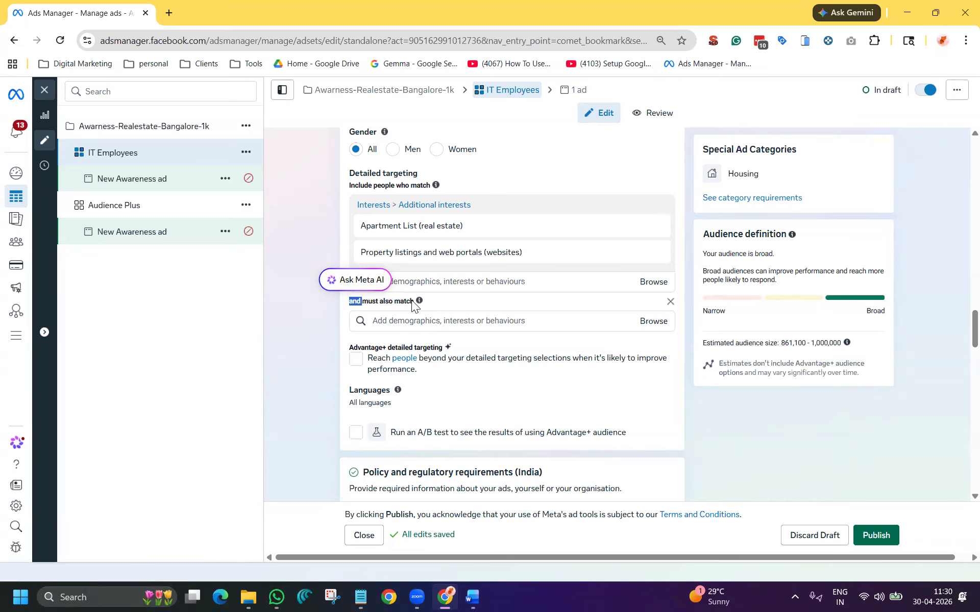
{"action": "mouse_move", "coordinate": [419, 301]}
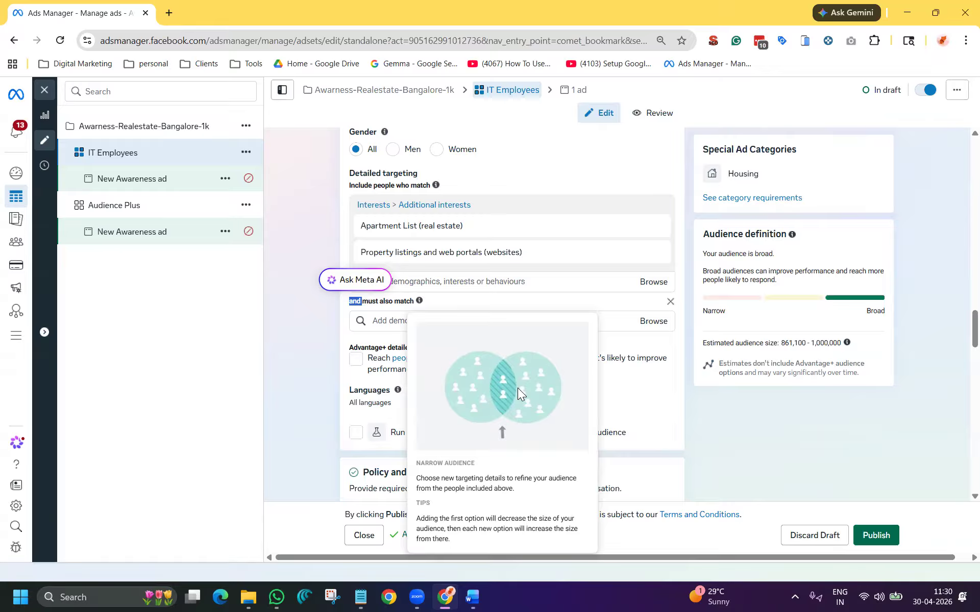
{"action": "left_click", "coordinate": [330, 314]}
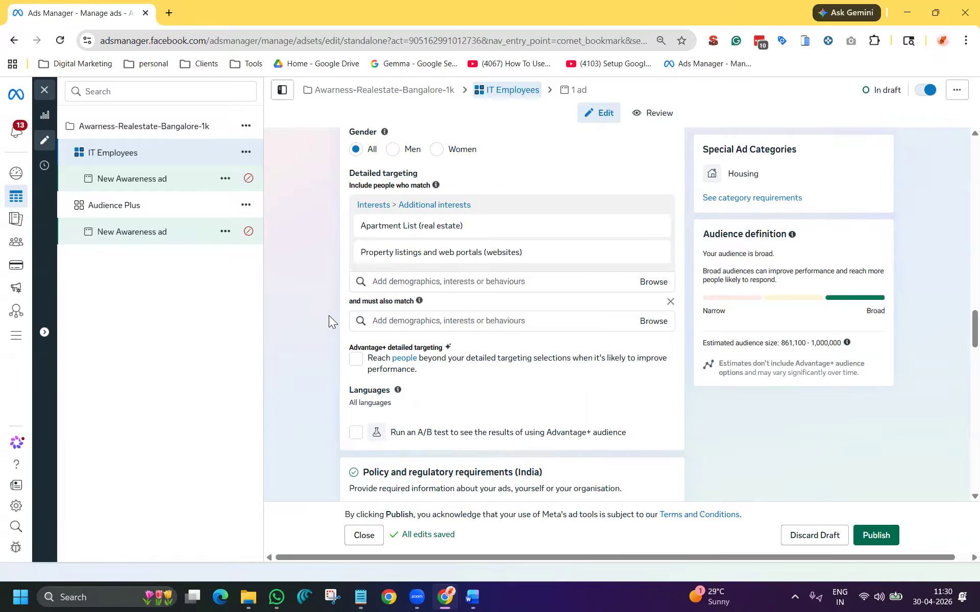
Step: Search for "frequent" in the must-also-match condition and add the Frequent international travellers behaviour
{"action": "left_click", "coordinate": [416, 320]}
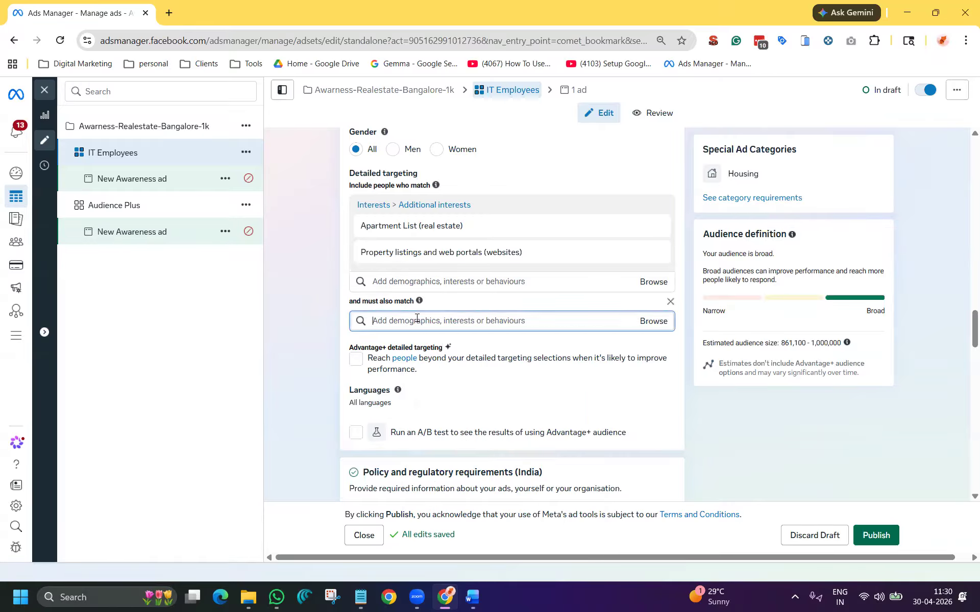
{"action": "type", "text": "la"}
{"action": "key", "text": "BackSpace"}
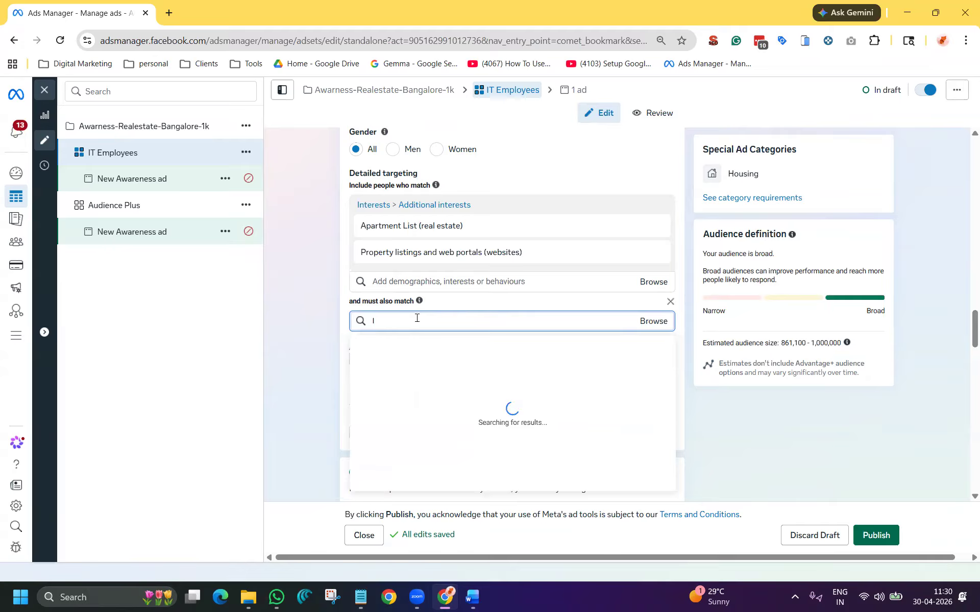
{"action": "key", "text": "BackSpace"}
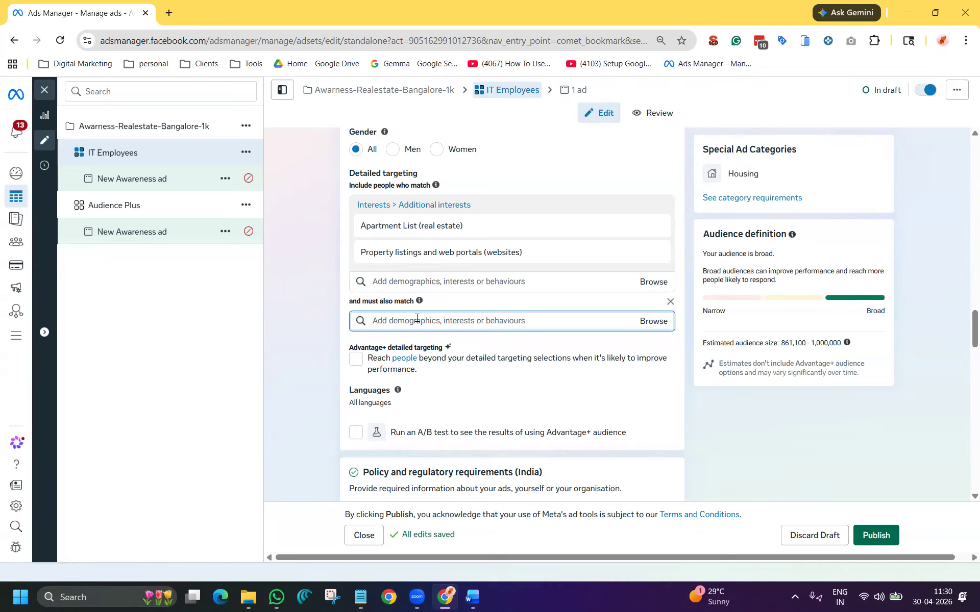
{"action": "type", "text": "f"}
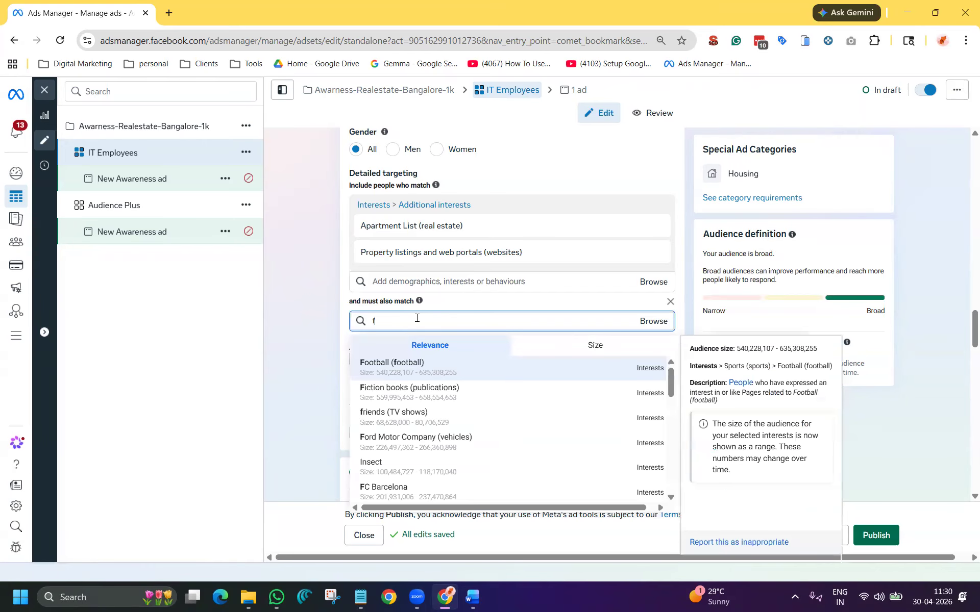
{"action": "type", "text": "requent"}
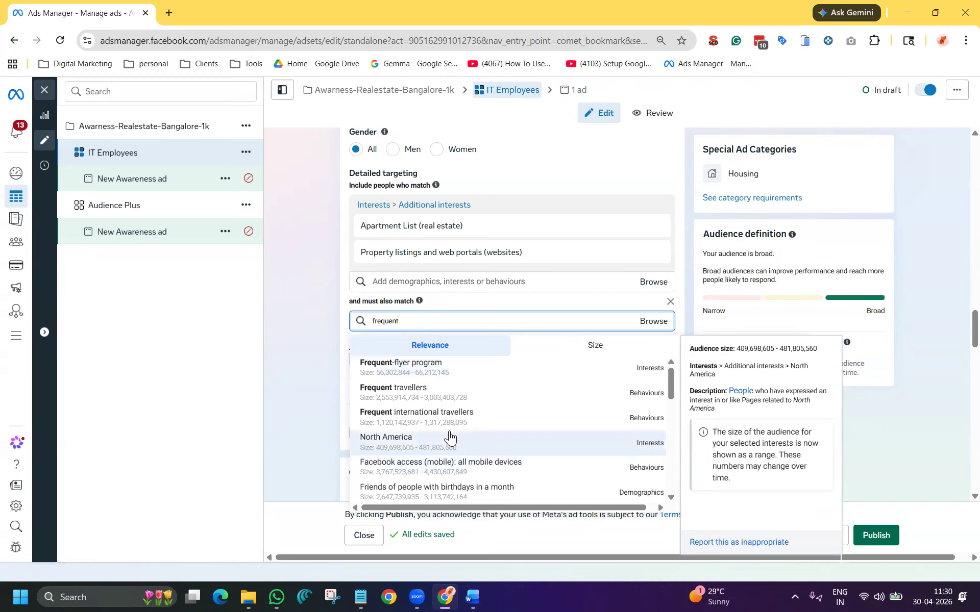
{"action": "left_click", "coordinate": [395, 421]}
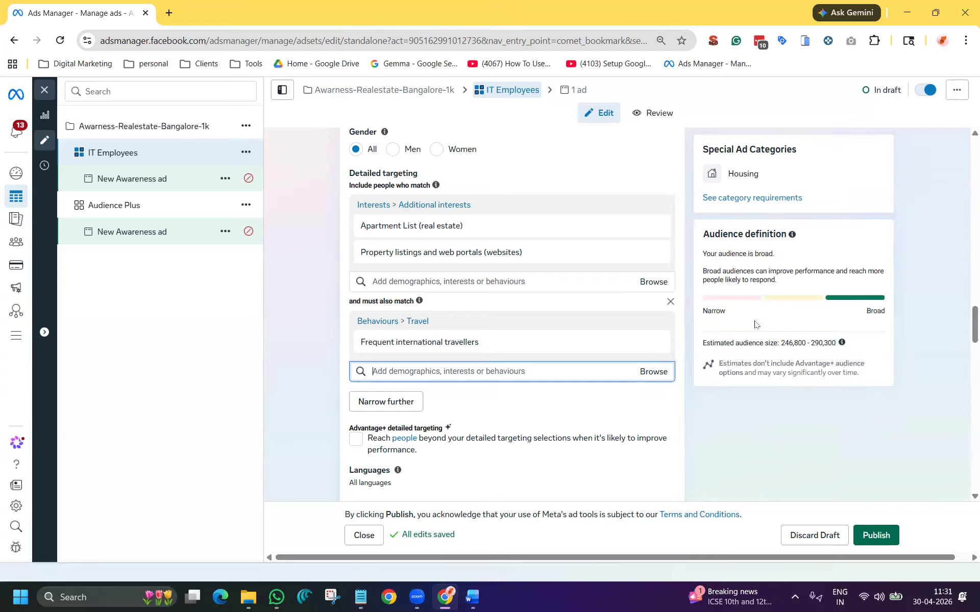
Step: Examine the Narrow-to-Broad scale in the IT Employees audience definition
{"action": "left_click_drag", "start_coordinate": [724, 314], "coordinate": [695, 316]}
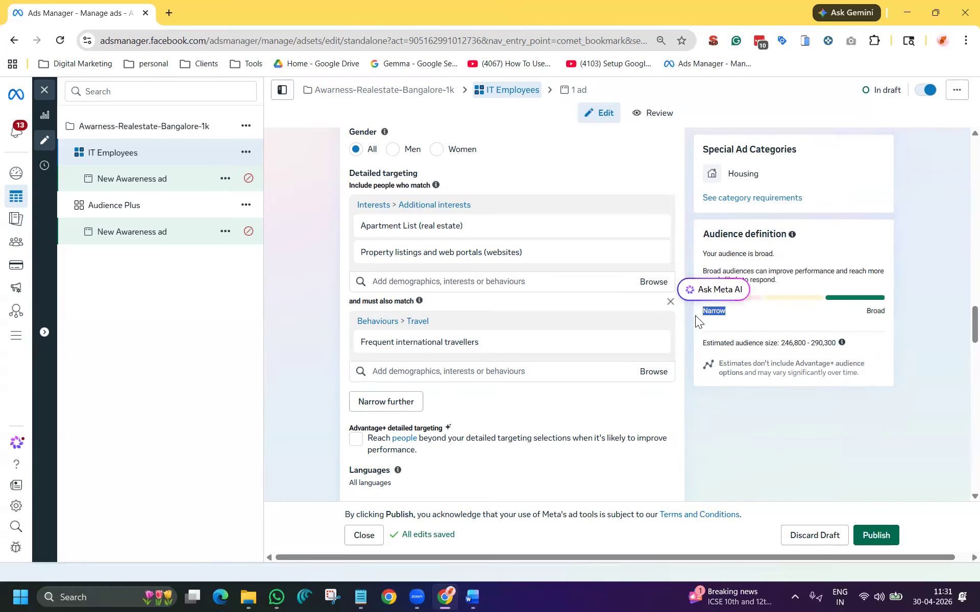
{"action": "left_click_drag", "start_coordinate": [864, 311], "coordinate": [909, 307]}
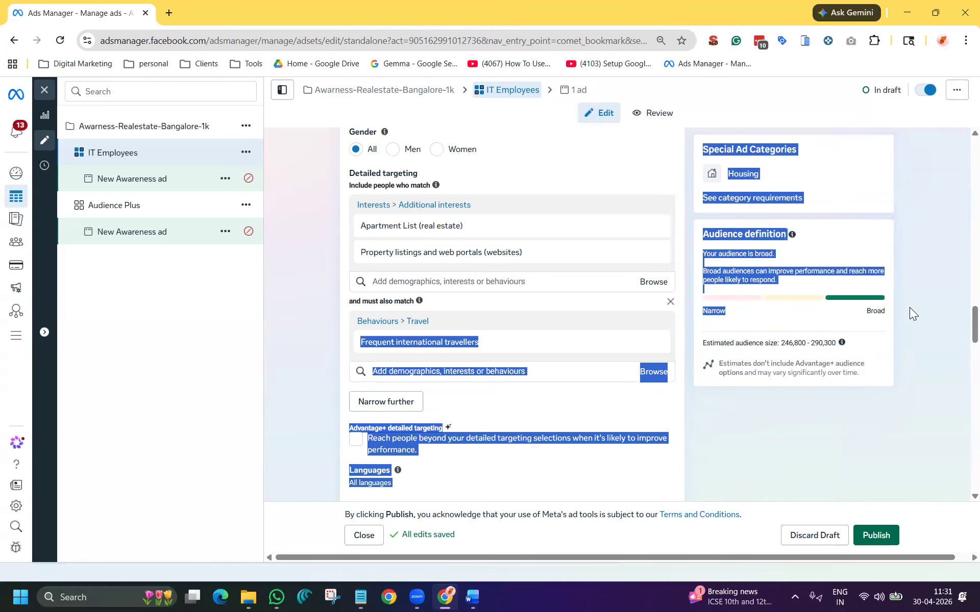
{"action": "left_click", "coordinate": [892, 341]}
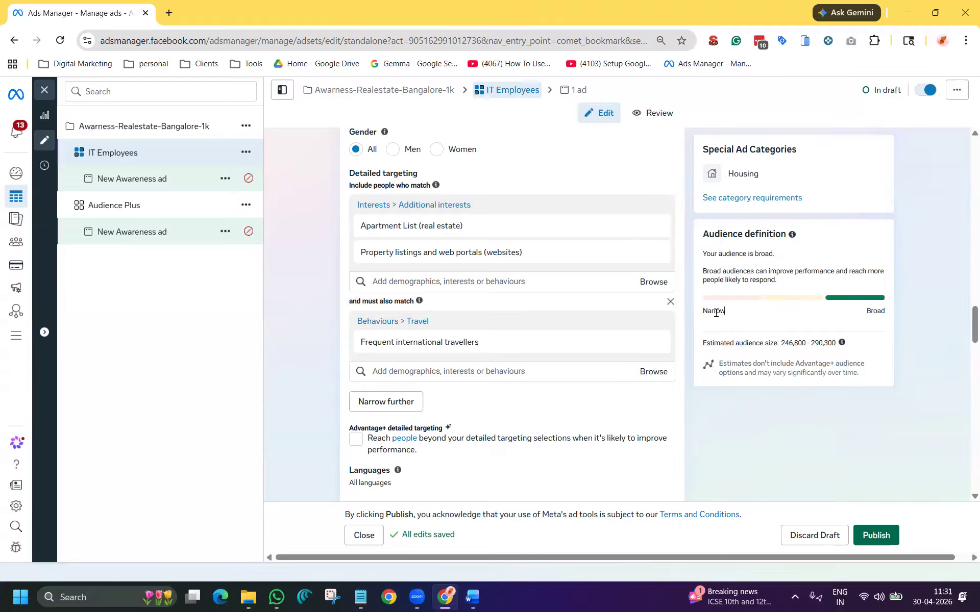
{"action": "left_click_drag", "start_coordinate": [716, 313], "coordinate": [674, 317]}
{"action": "left_click", "coordinate": [918, 432]}
Step: Review the IT Employees ad set's policy requirements, placements and detailed targeting
{"action": "scroll", "coordinate": [317, 384], "scroll_direction": "down", "scroll_amount": 14}
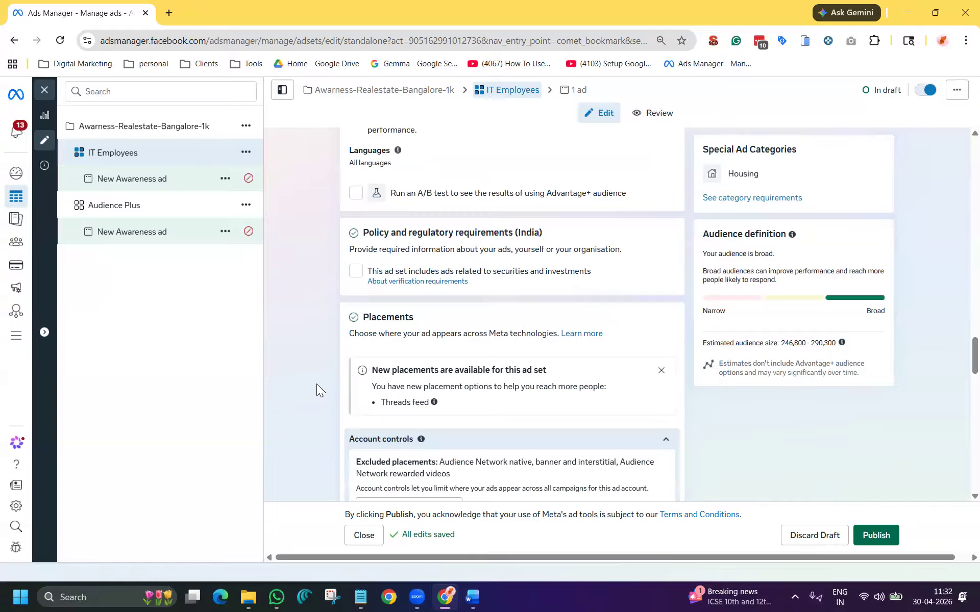
{"action": "scroll", "coordinate": [316, 384], "scroll_direction": "down", "scroll_amount": 12}
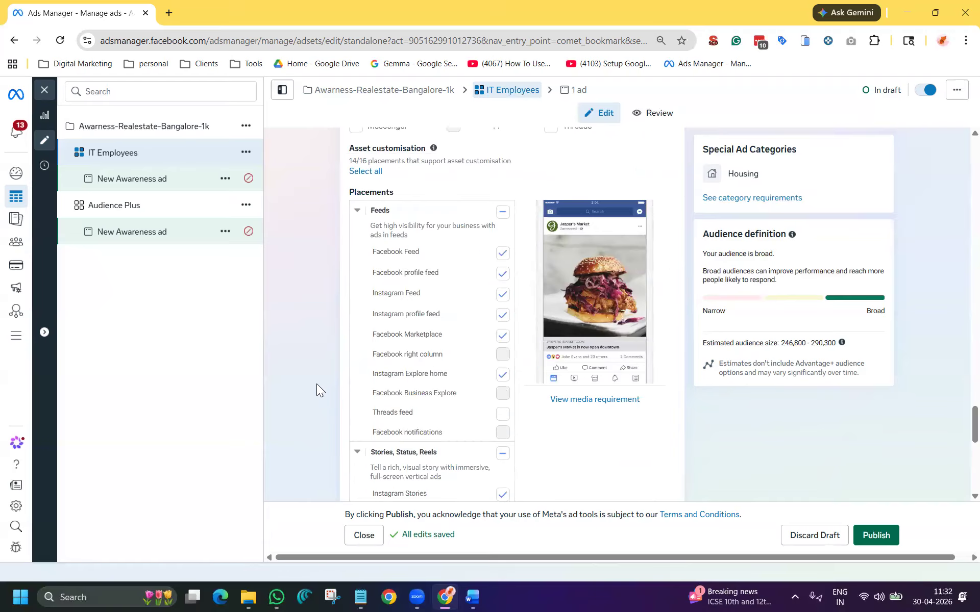
{"action": "scroll", "coordinate": [316, 384], "scroll_direction": "down", "scroll_amount": 3}
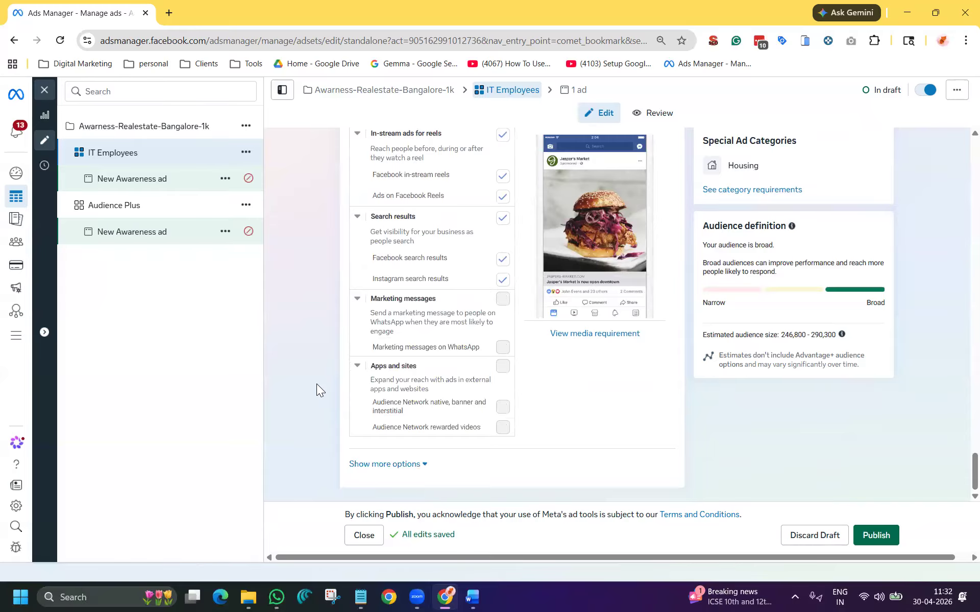
{"action": "scroll", "coordinate": [316, 384], "scroll_direction": "up", "scroll_amount": 6}
{"action": "scroll", "coordinate": [316, 384], "scroll_direction": "up", "scroll_amount": 15}
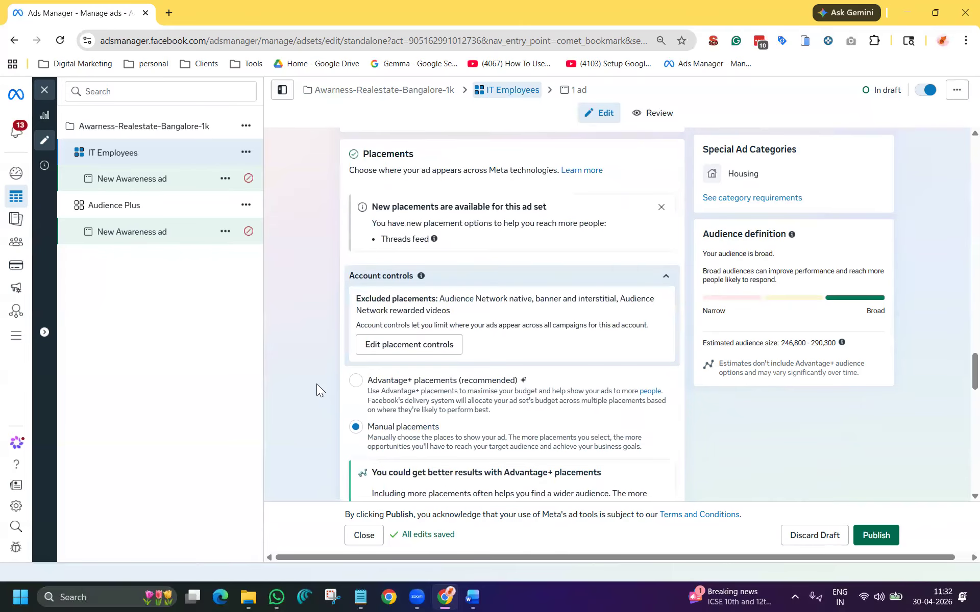
{"action": "scroll", "coordinate": [316, 384], "scroll_direction": "up", "scroll_amount": 5}
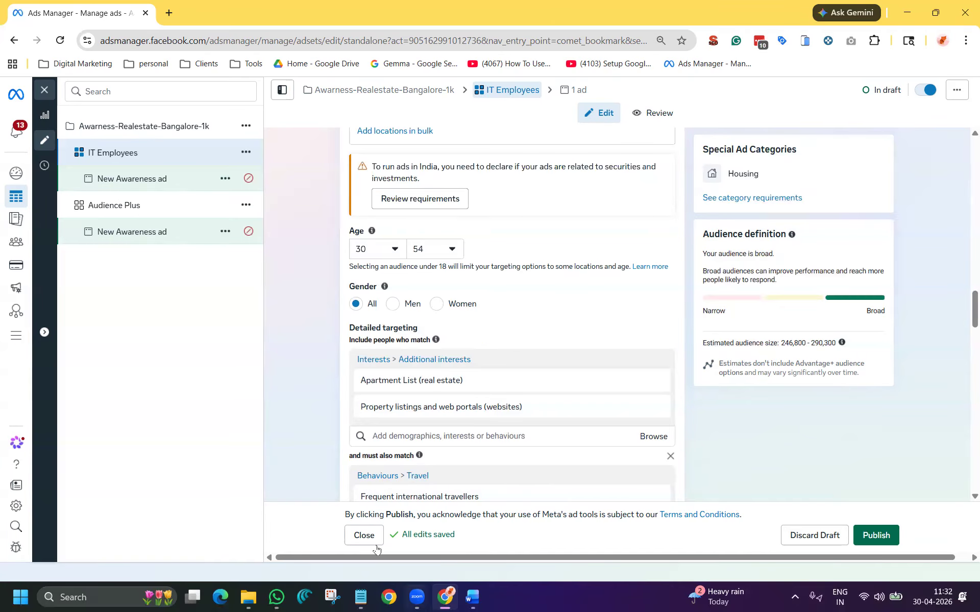
Step: Switch to the Notepad keyword notes to check the listed targeting types, and return to Ads Manager
{"action": "left_click", "coordinate": [361, 597]}
{"action": "left_click_drag", "start_coordinate": [229, 170], "coordinate": [411, 172]}
{"action": "left_click_drag", "start_coordinate": [233, 192], "coordinate": [270, 194]}
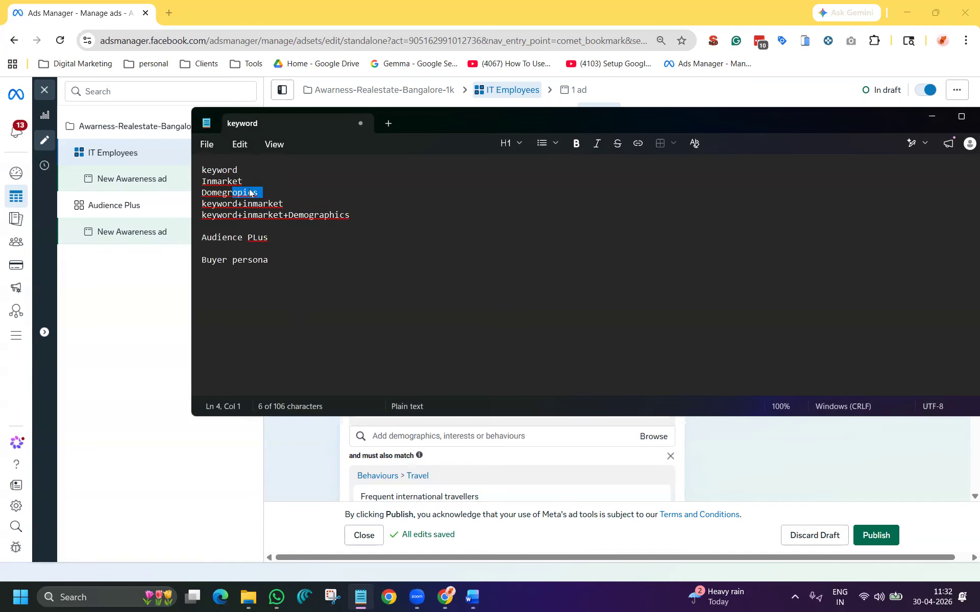
{"action": "left_click", "coordinate": [292, 455]}
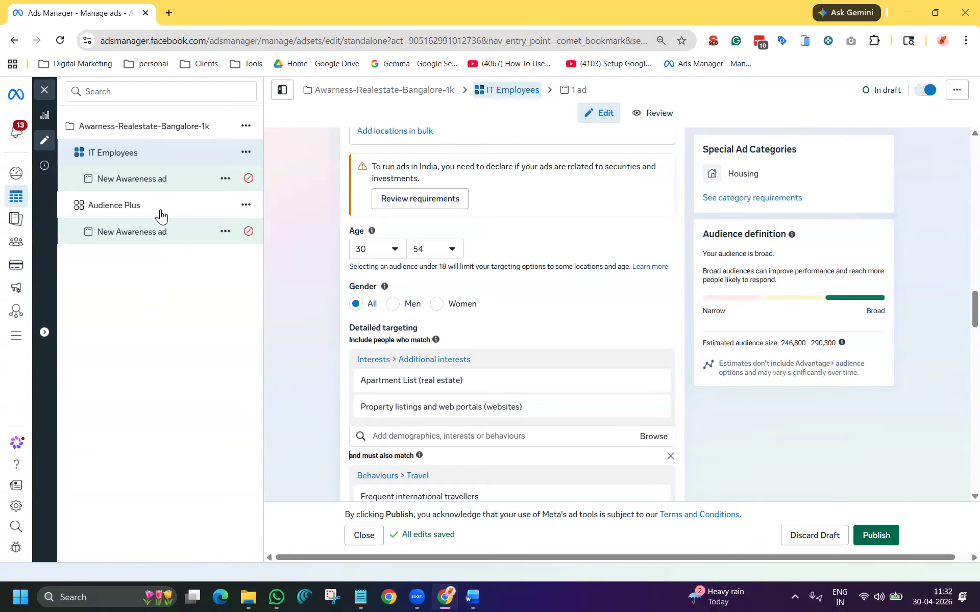
Step: Open the Audience Plus ad set and close the editor to return to the ad sets list
{"action": "left_click", "coordinate": [98, 206]}
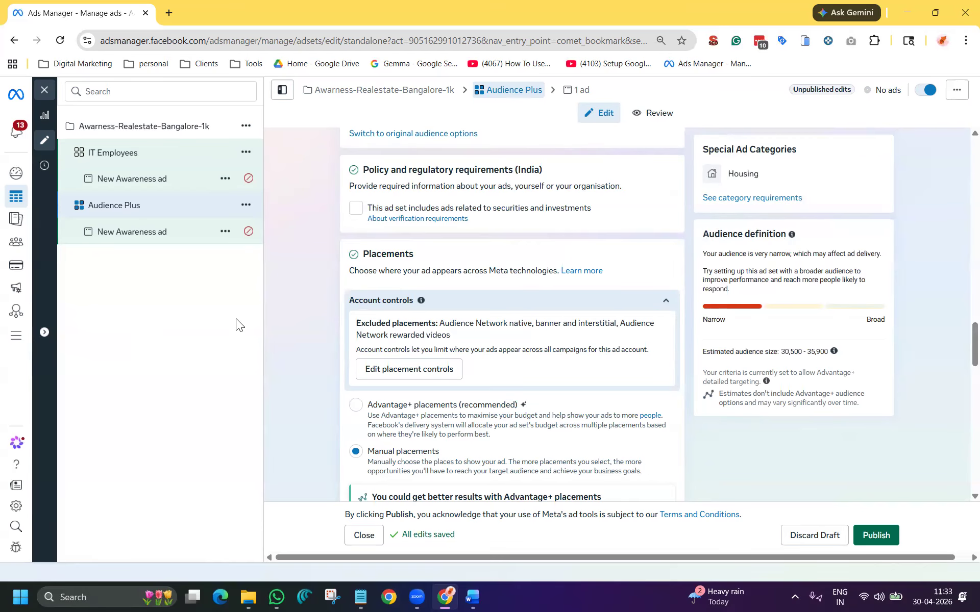
{"action": "left_click", "coordinate": [44, 90]}
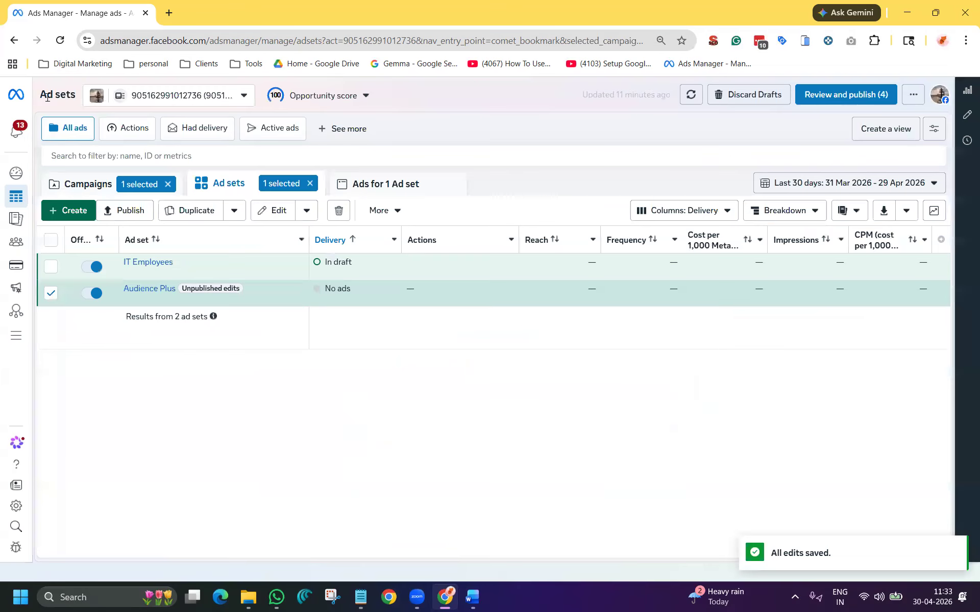
{"action": "left_click", "coordinate": [74, 210]}
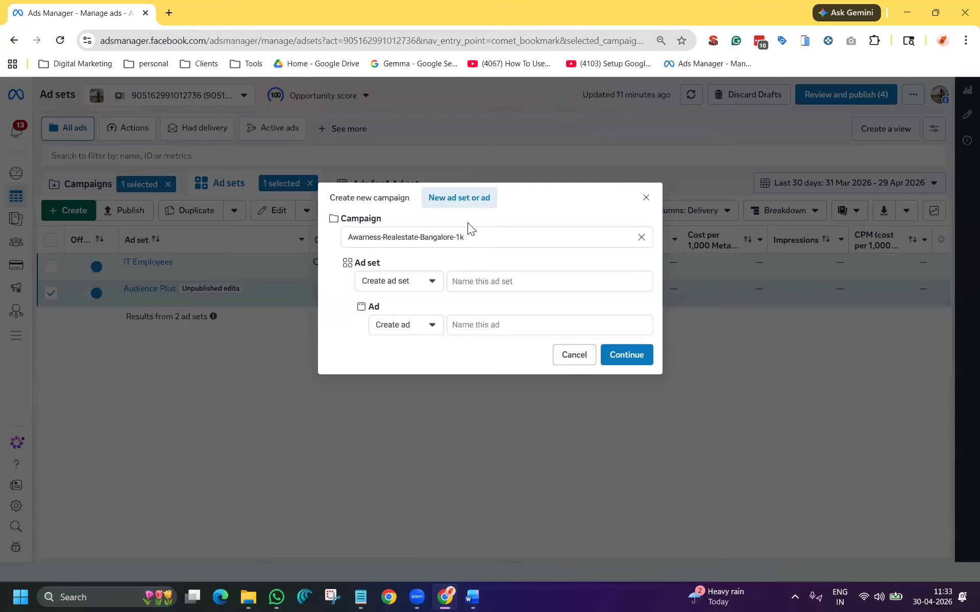
{"action": "left_click", "coordinate": [641, 237]}
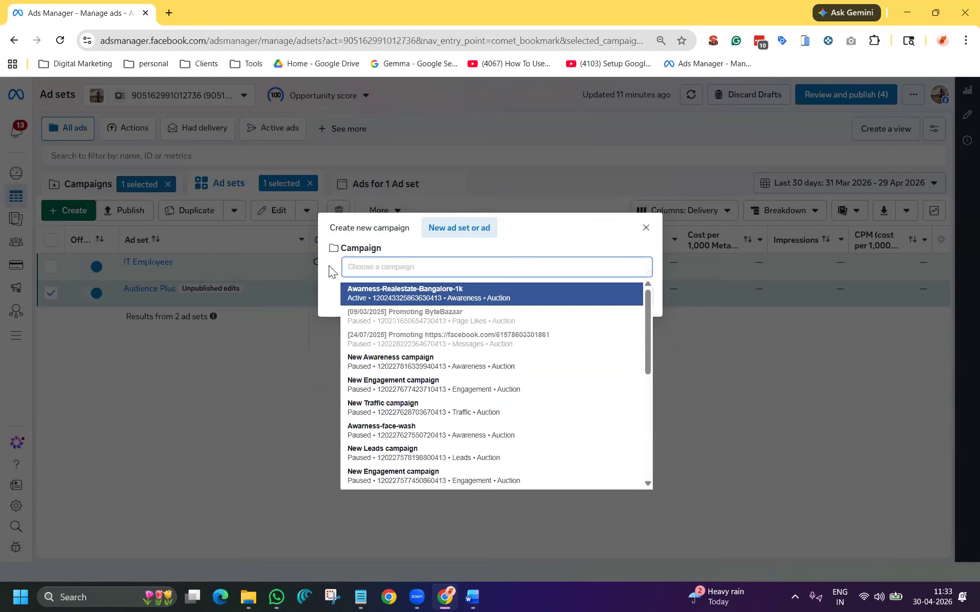
{"action": "left_click", "coordinate": [330, 264]}
{"action": "left_click", "coordinate": [646, 228]}
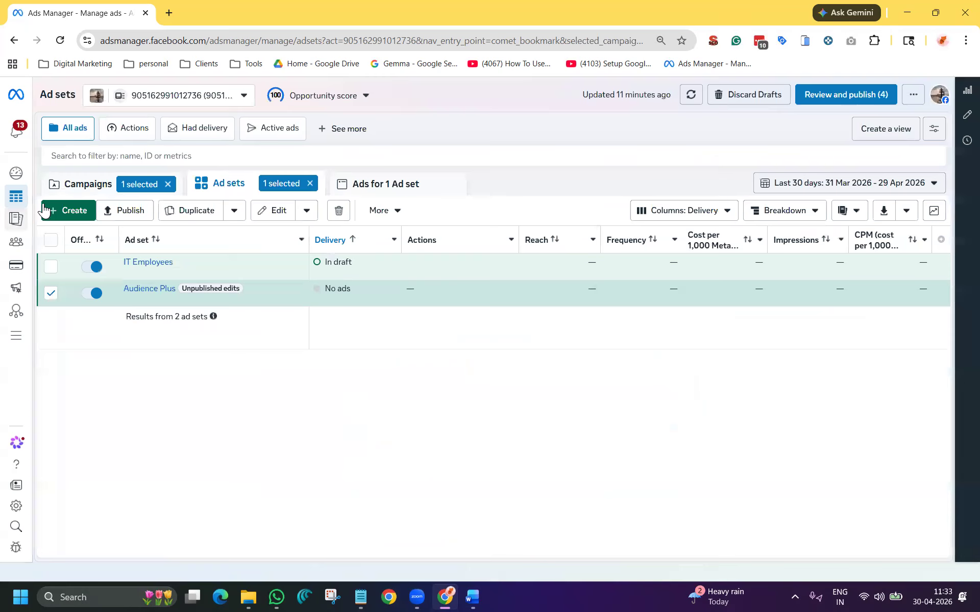
Step: Create a new campaign with the Traffic objective from the campaigns list, using the manual traffic campaign setup
{"action": "left_click", "coordinate": [73, 183]}
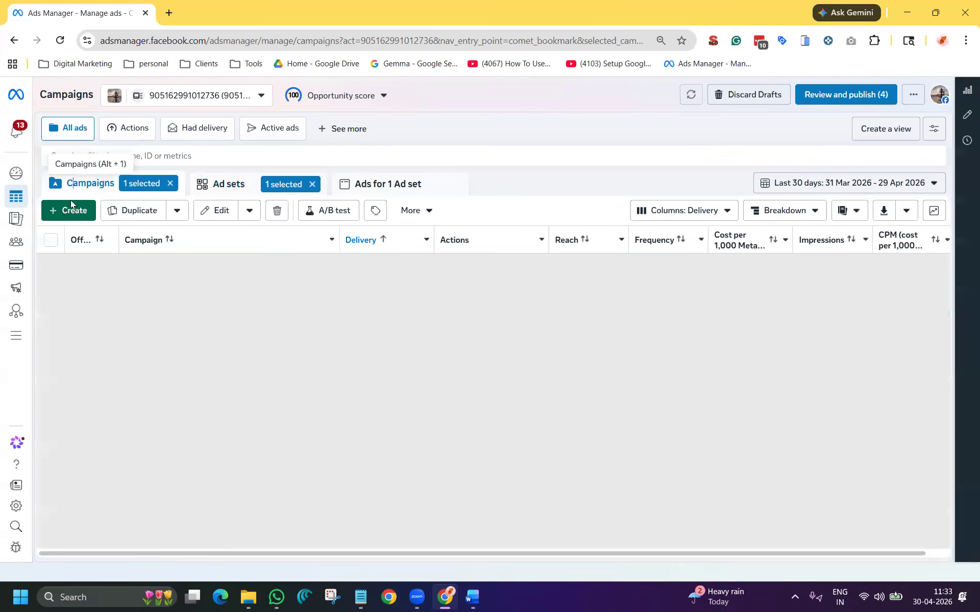
{"action": "left_click", "coordinate": [71, 208]}
{"action": "left_click", "coordinate": [356, 249]}
{"action": "left_click", "coordinate": [627, 517]}
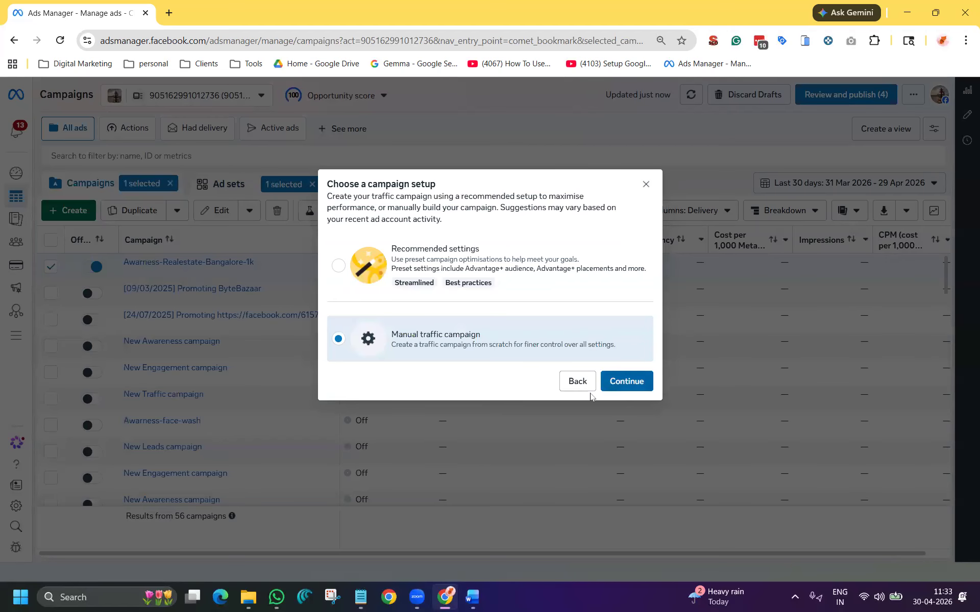
{"action": "left_click", "coordinate": [610, 384]}
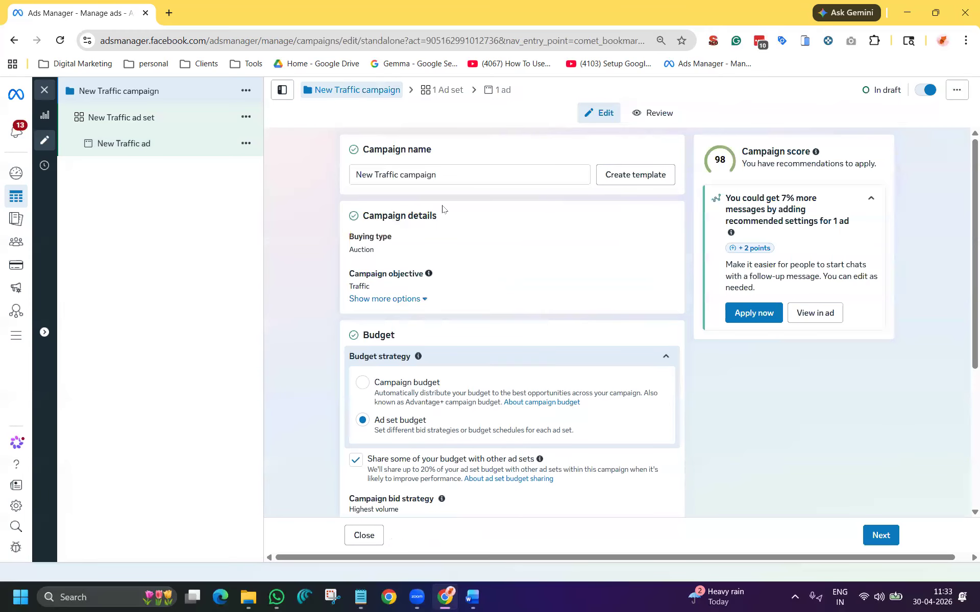
Step: Declare Housing as the new traffic campaign's special ad category and proceed to its ad set
{"action": "scroll", "coordinate": [428, 217], "scroll_direction": "down", "scroll_amount": 2}
{"action": "scroll", "coordinate": [312, 265], "scroll_direction": "up", "scroll_amount": 1}
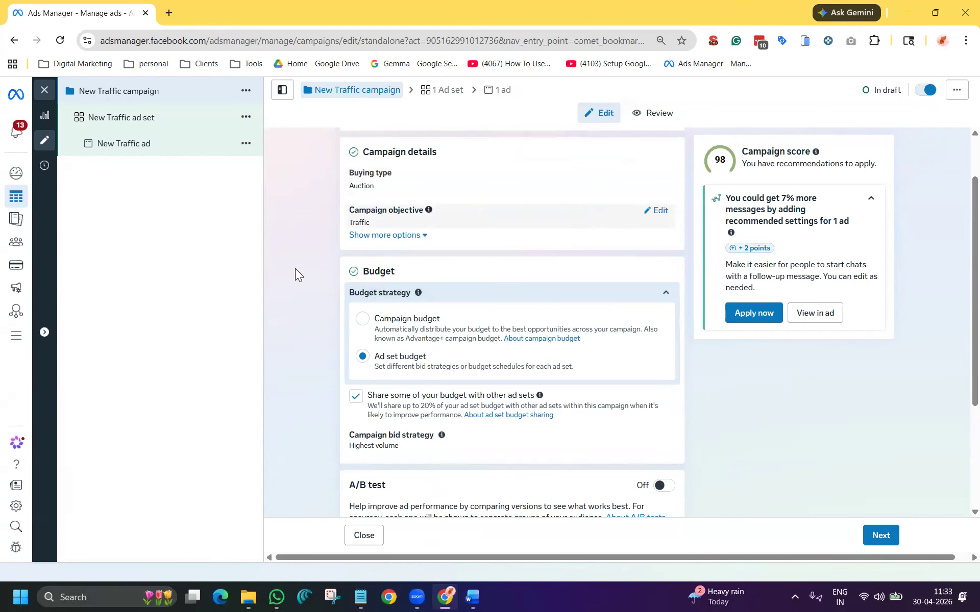
{"action": "scroll", "coordinate": [295, 271], "scroll_direction": "down", "scroll_amount": 3}
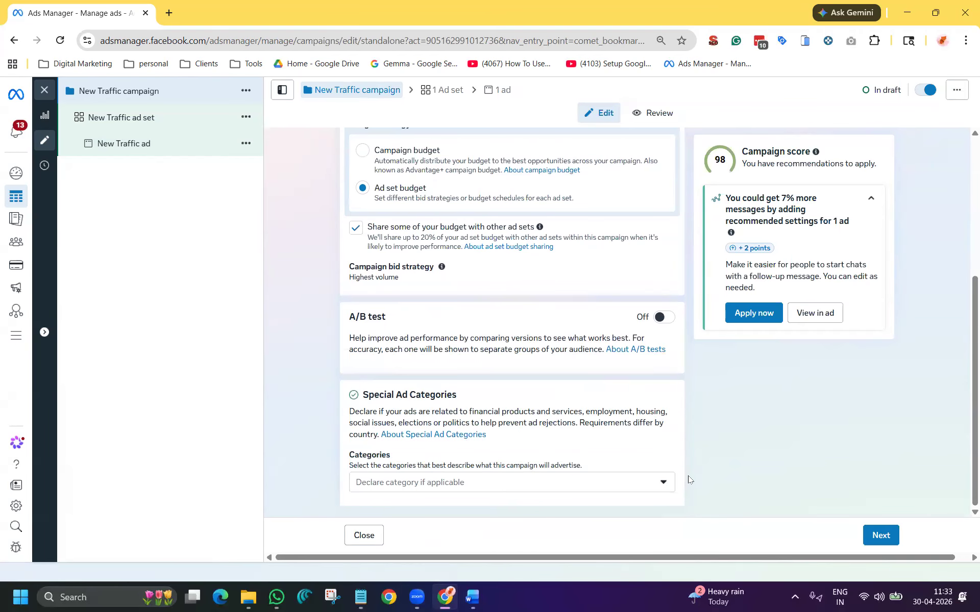
{"action": "left_click", "coordinate": [608, 481]}
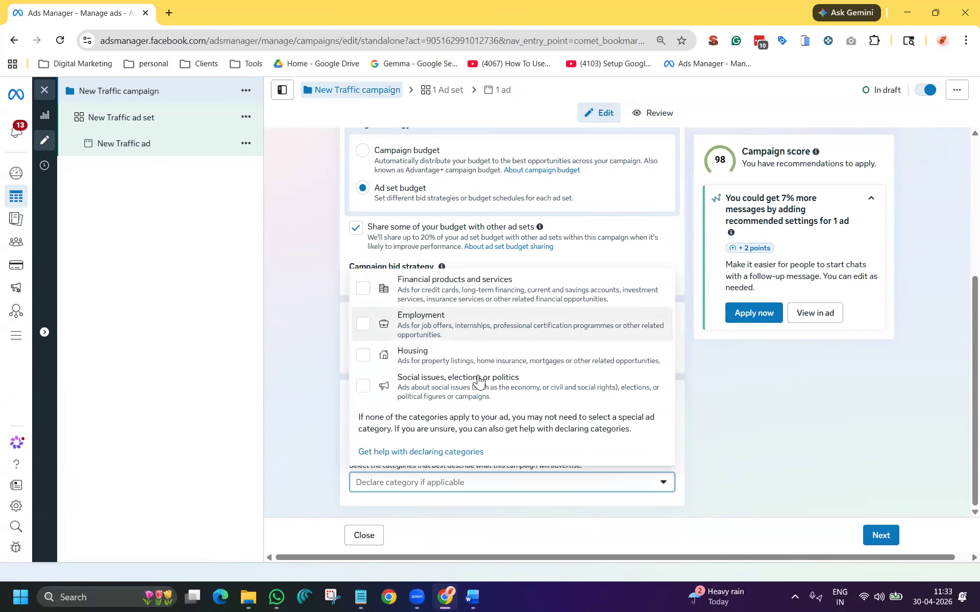
{"action": "left_click", "coordinate": [461, 363]}
{"action": "scroll", "coordinate": [860, 433], "scroll_direction": "down", "scroll_amount": 2}
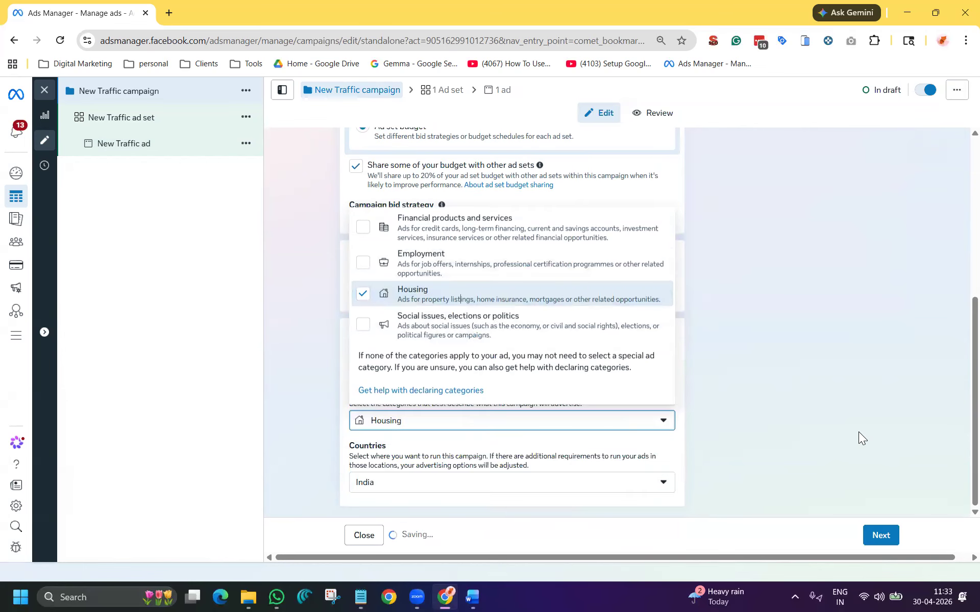
{"action": "left_click", "coordinate": [846, 478]}
{"action": "left_click", "coordinate": [879, 536]}
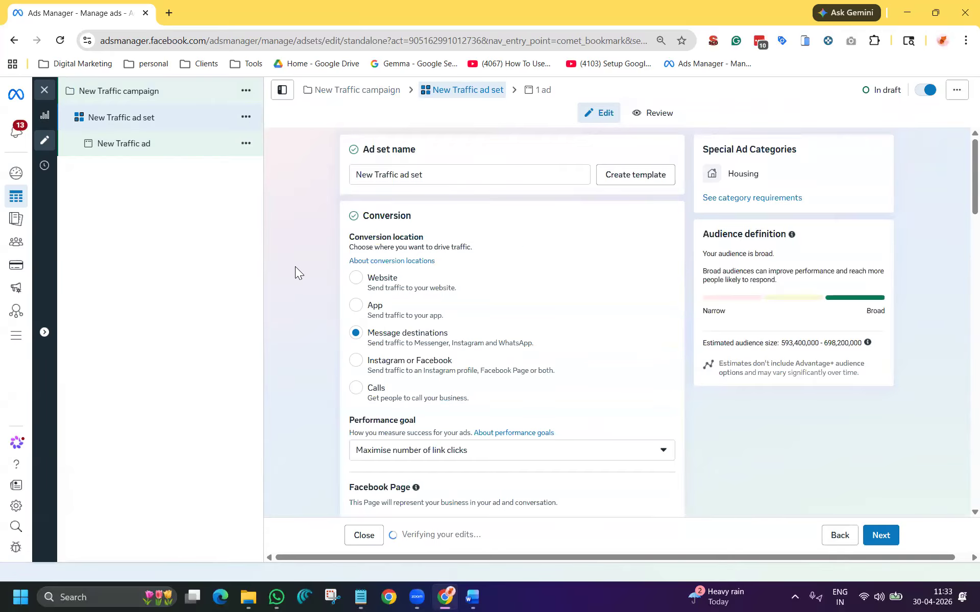
Step: Review the new traffic ad set's conversion and message destination options, and set the conversion location to Calls
{"action": "scroll", "coordinate": [459, 285], "scroll_direction": "down", "scroll_amount": 1}
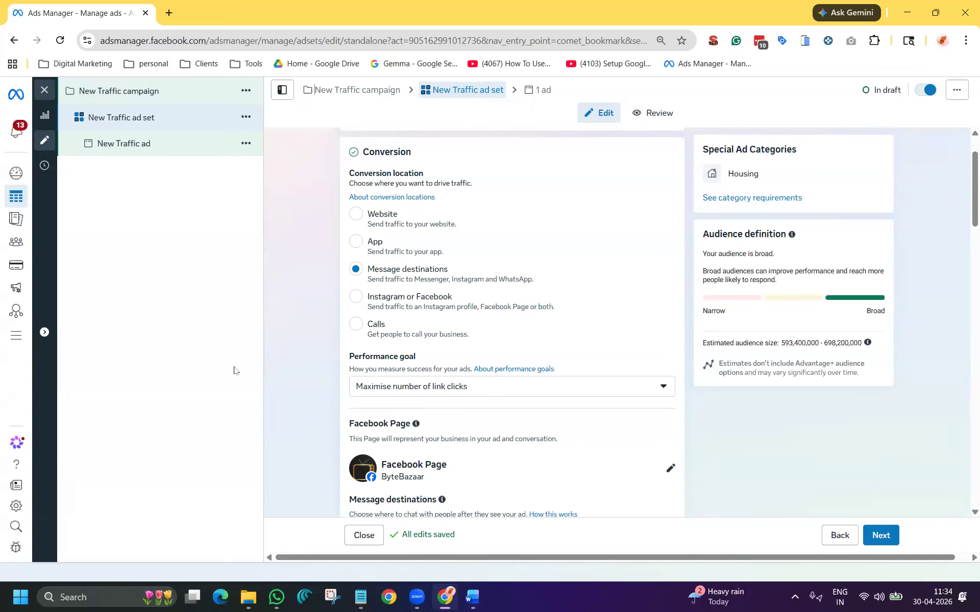
{"action": "scroll", "coordinate": [298, 336], "scroll_direction": "down", "scroll_amount": 4}
{"action": "scroll", "coordinate": [286, 340], "scroll_direction": "down", "scroll_amount": 3}
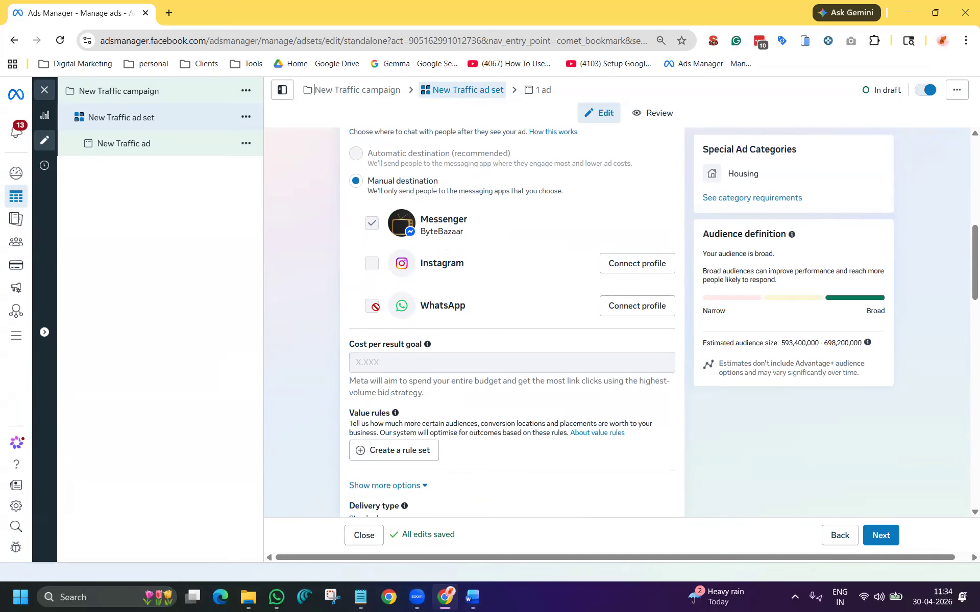
{"action": "scroll", "coordinate": [305, 294], "scroll_direction": "down", "scroll_amount": 4}
{"action": "scroll", "coordinate": [305, 292], "scroll_direction": "up", "scroll_amount": 10}
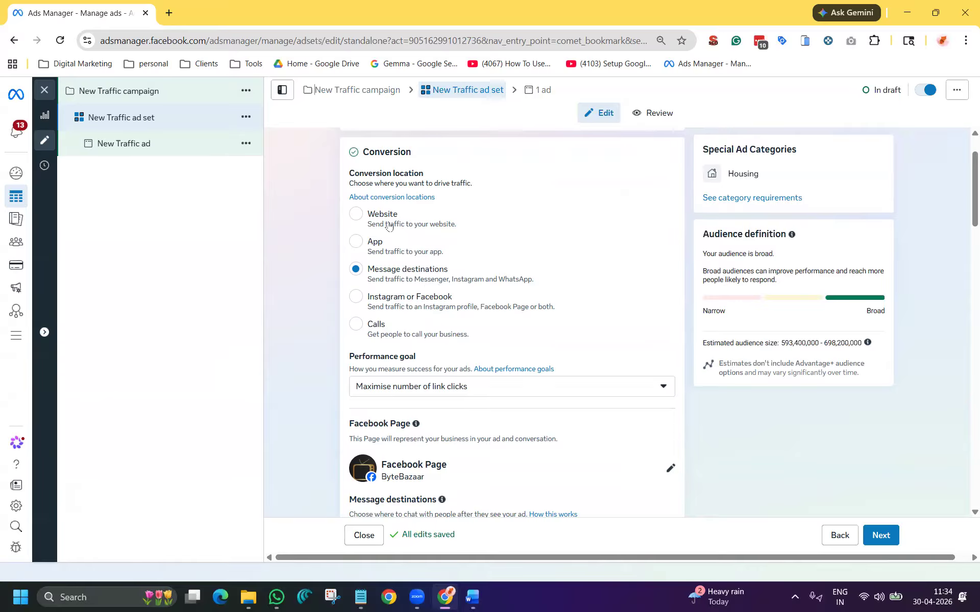
{"action": "scroll", "coordinate": [324, 325], "scroll_direction": "down", "scroll_amount": 8}
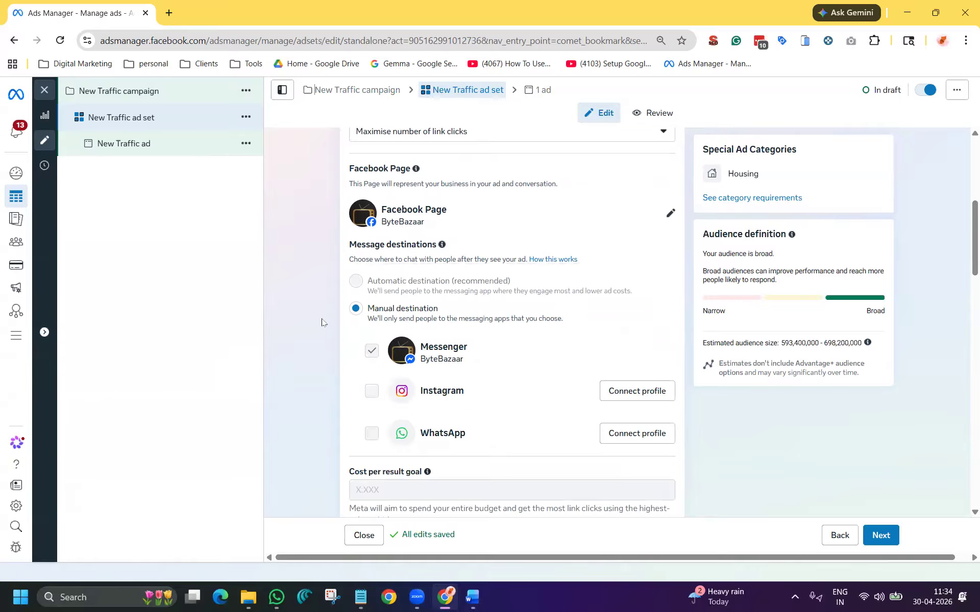
{"action": "scroll", "coordinate": [322, 316], "scroll_direction": "up", "scroll_amount": 5}
{"action": "scroll", "coordinate": [366, 265], "scroll_direction": "up", "scroll_amount": 2}
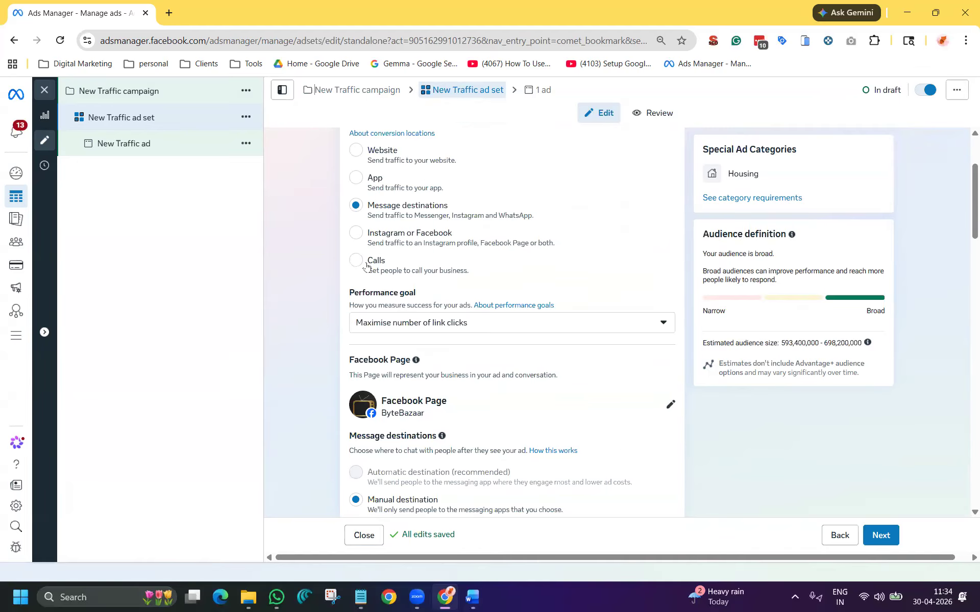
{"action": "left_click", "coordinate": [351, 261]}
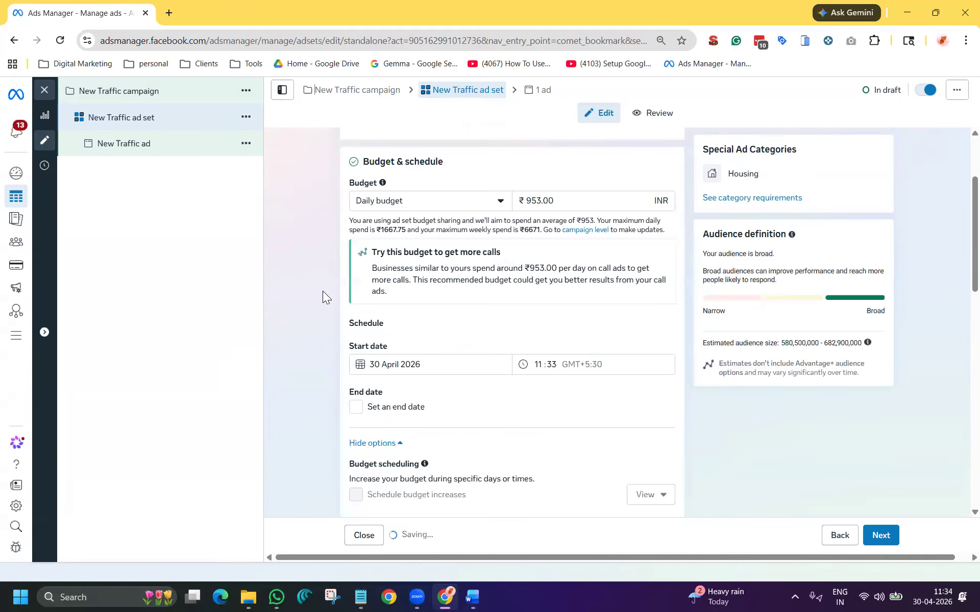
Step: Review the traffic ad set's performance goal, value rules, budget, schedule and audience controls
{"action": "scroll", "coordinate": [319, 292], "scroll_direction": "down", "scroll_amount": 4}
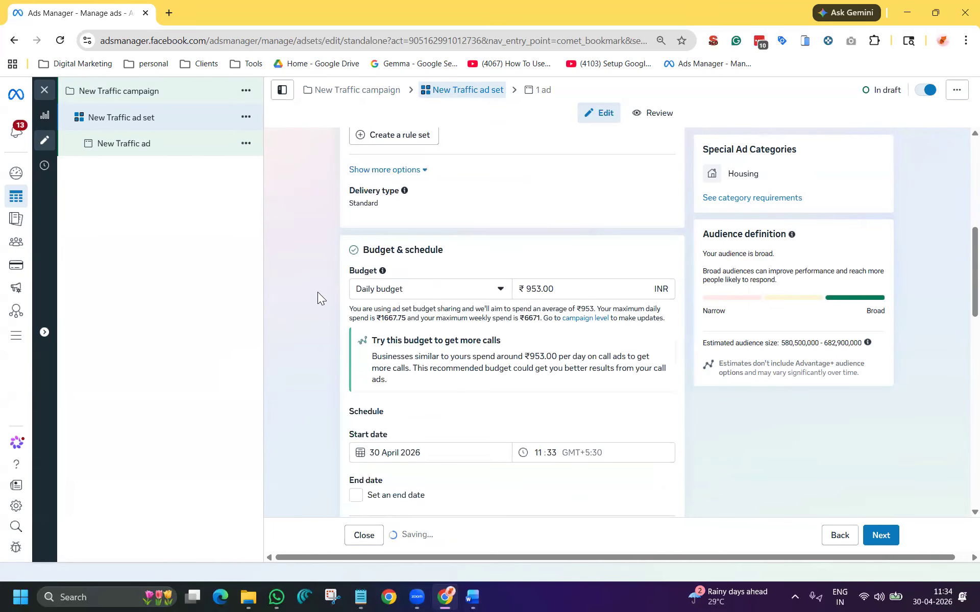
{"action": "scroll", "coordinate": [318, 293], "scroll_direction": "up", "scroll_amount": 1}
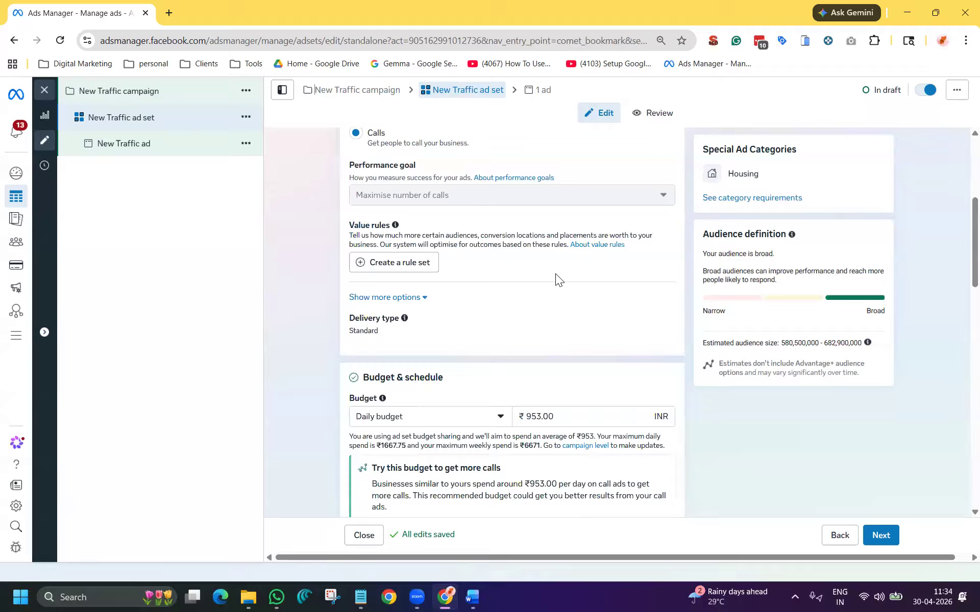
{"action": "scroll", "coordinate": [399, 238], "scroll_direction": "up", "scroll_amount": 1}
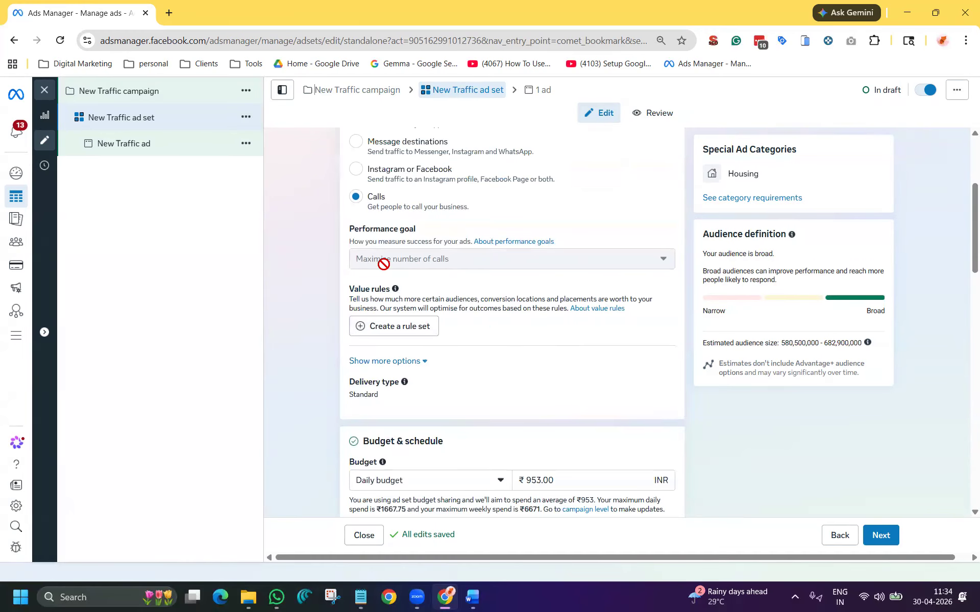
{"action": "scroll", "coordinate": [321, 299], "scroll_direction": "down", "scroll_amount": 2}
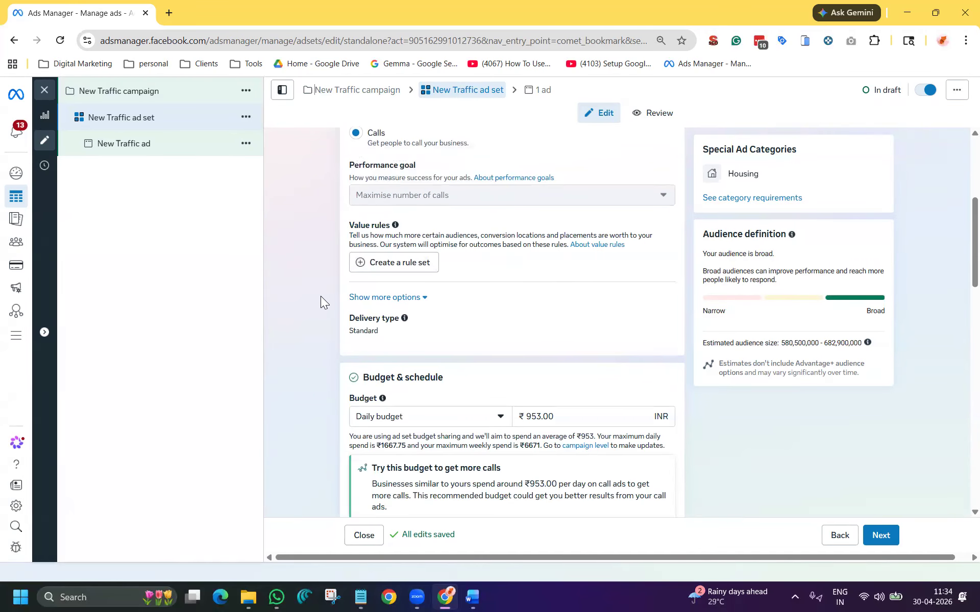
{"action": "scroll", "coordinate": [320, 296], "scroll_direction": "down", "scroll_amount": 2}
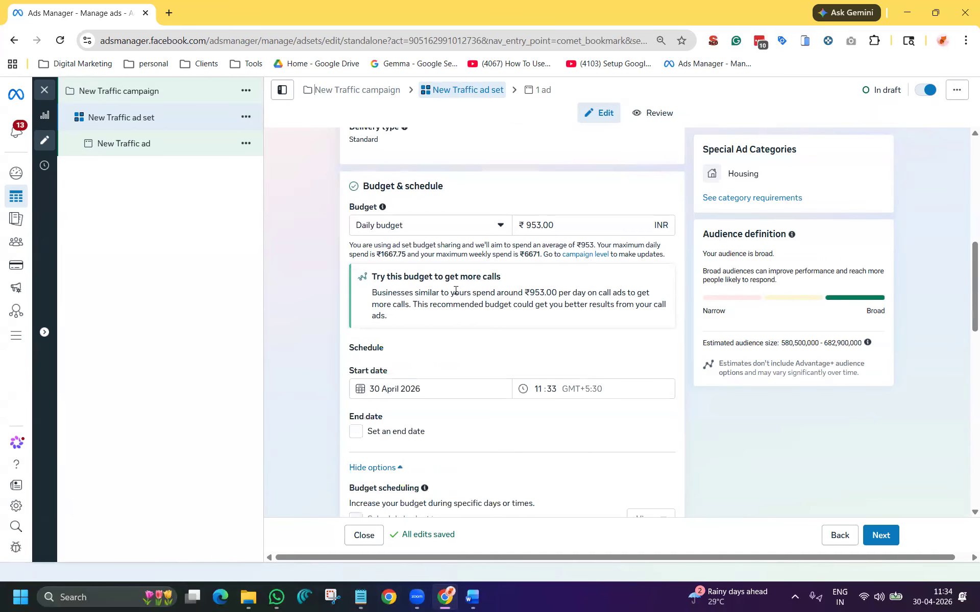
{"action": "scroll", "coordinate": [386, 268], "scroll_direction": "up", "scroll_amount": 2}
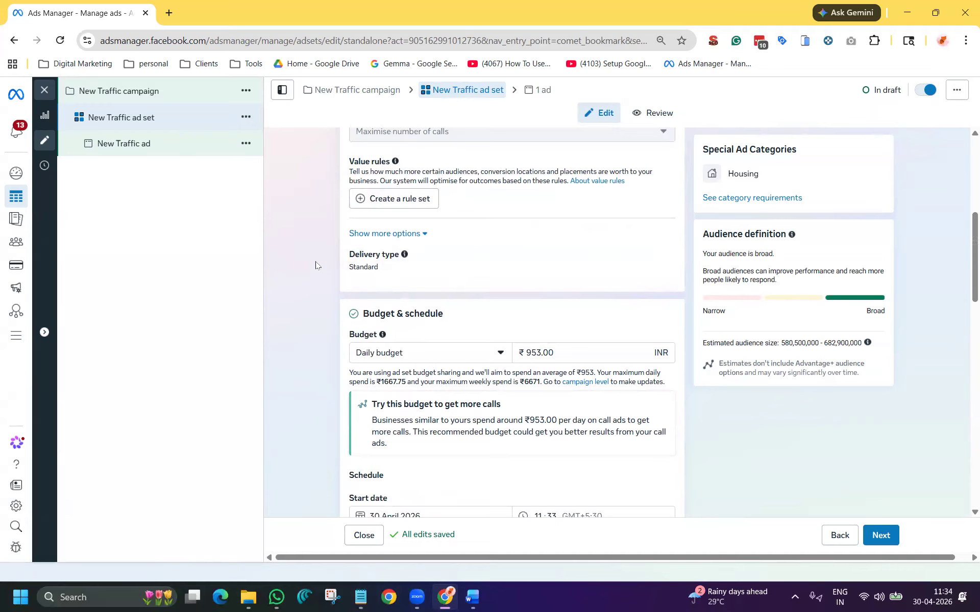
{"action": "scroll", "coordinate": [302, 283], "scroll_direction": "down", "scroll_amount": 4}
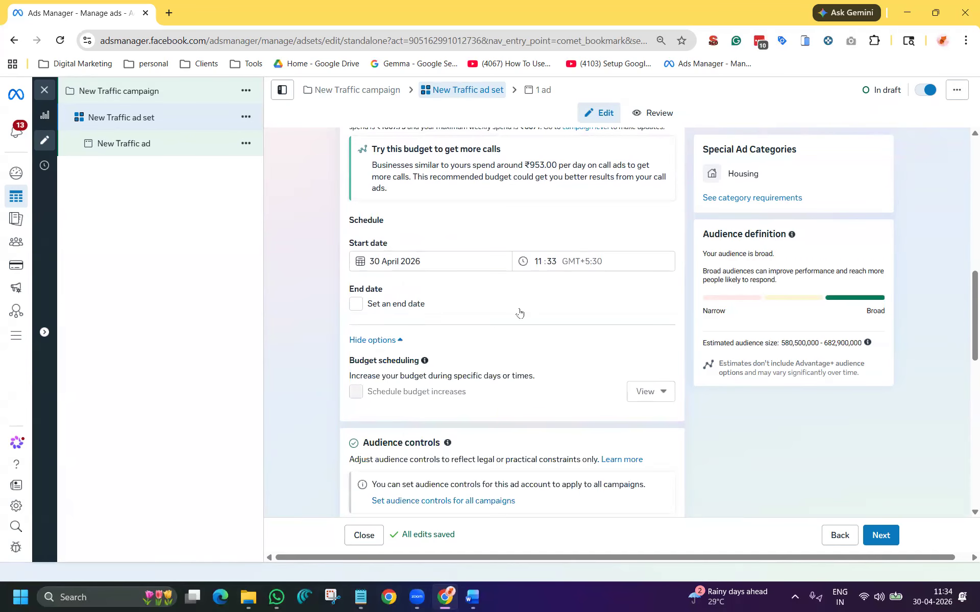
{"action": "scroll", "coordinate": [314, 313], "scroll_direction": "down", "scroll_amount": 1}
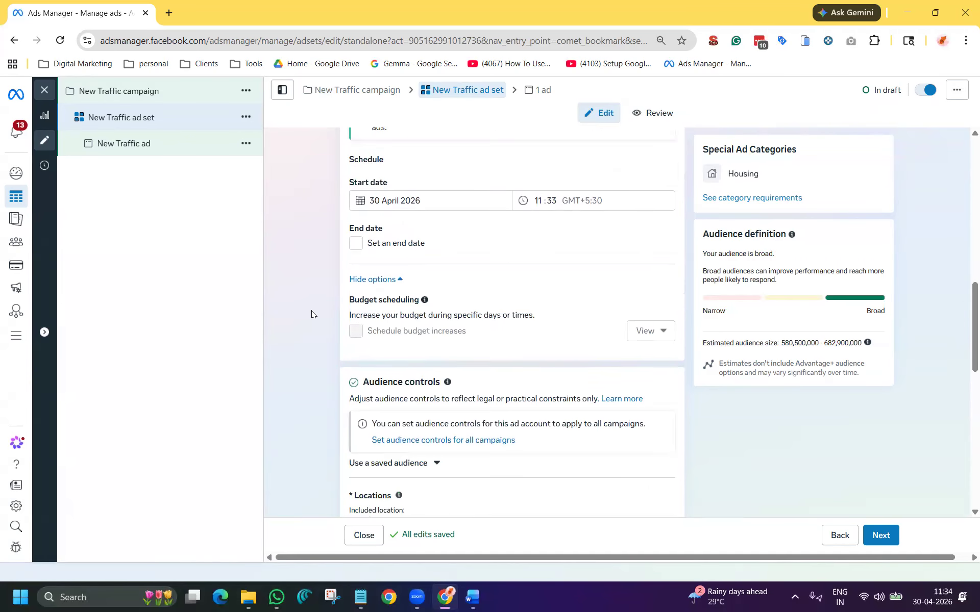
{"action": "scroll", "coordinate": [314, 313], "scroll_direction": "up", "scroll_amount": 1}
{"action": "scroll", "coordinate": [416, 272], "scroll_direction": "up", "scroll_amount": 3}
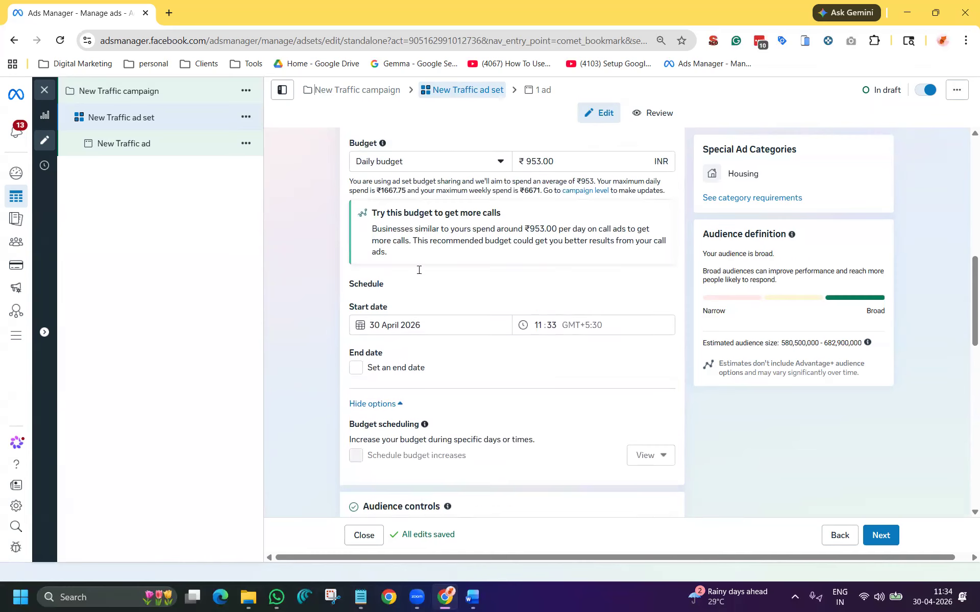
Step: Switch the ad set to a lifetime budget with its 30-day end date, and check the ad set scheduling option
{"action": "left_click", "coordinate": [411, 226]}
{"action": "left_click", "coordinate": [396, 274]}
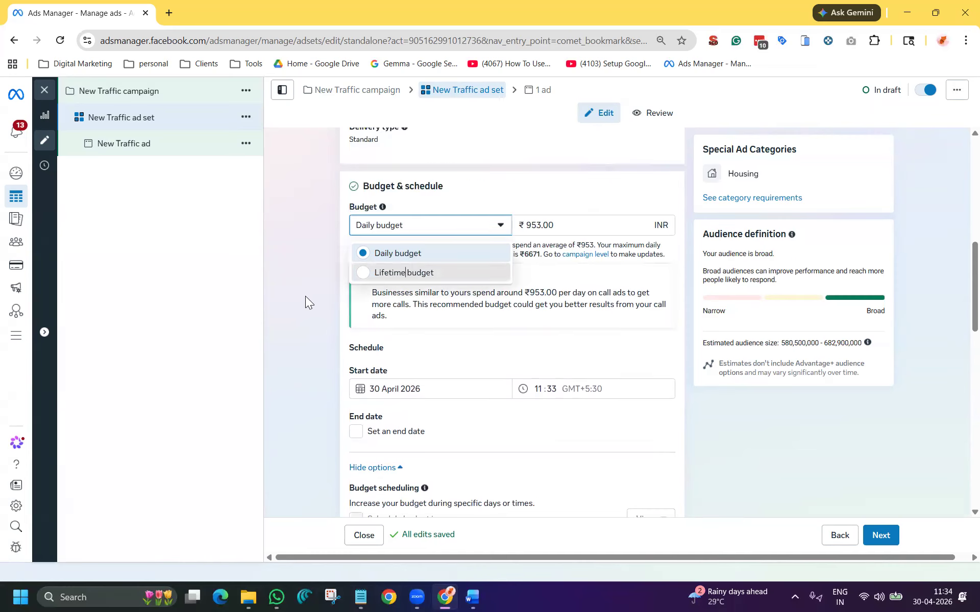
{"action": "scroll", "coordinate": [302, 301], "scroll_direction": "down", "scroll_amount": 3}
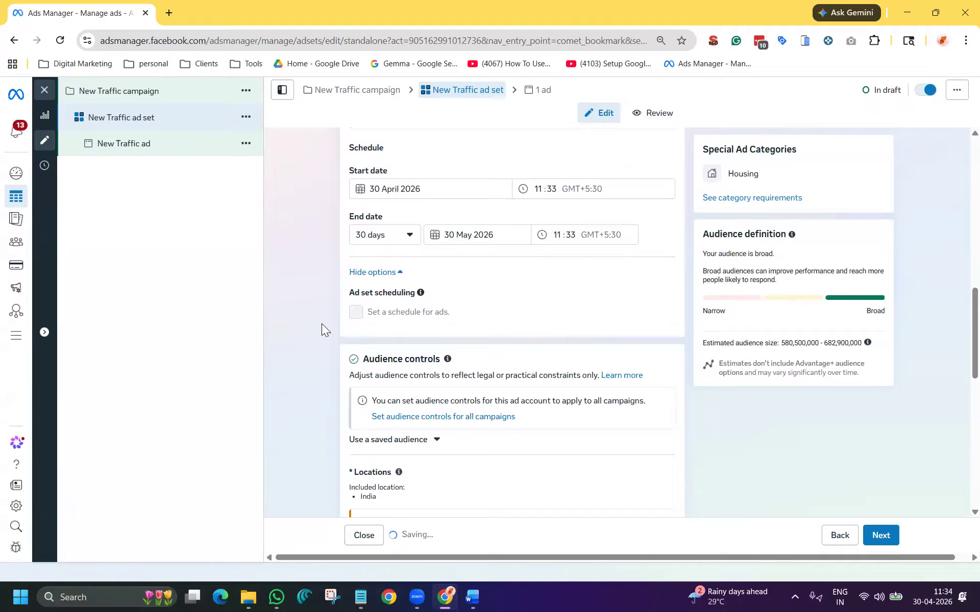
{"action": "left_click", "coordinate": [373, 272]}
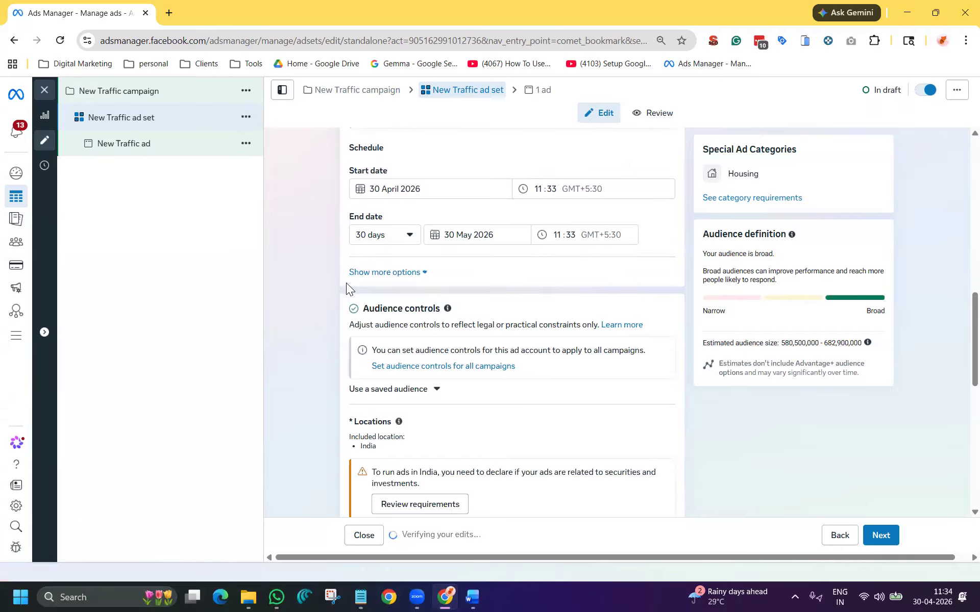
{"action": "left_click", "coordinate": [383, 274]}
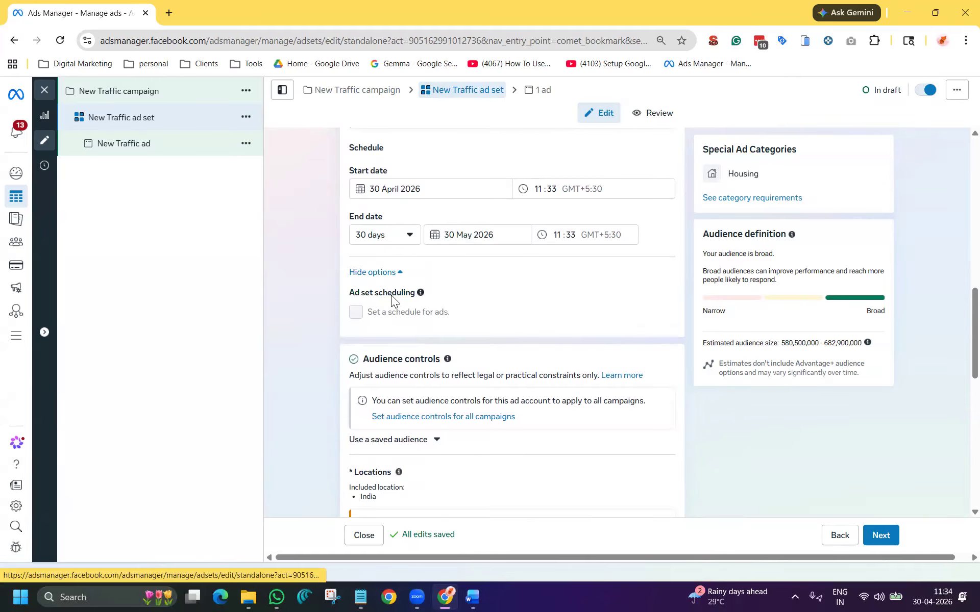
{"action": "left_click", "coordinate": [378, 272]}
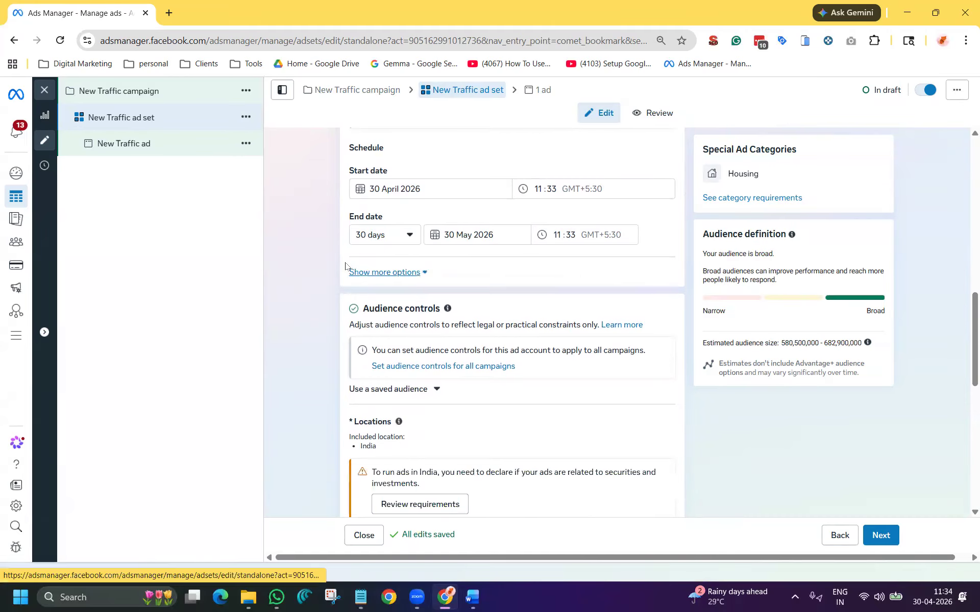
Step: Set the ad set's budget type back to Daily budget
{"action": "scroll", "coordinate": [357, 268], "scroll_direction": "up", "scroll_amount": 3}
{"action": "scroll", "coordinate": [420, 252], "scroll_direction": "up", "scroll_amount": 1}
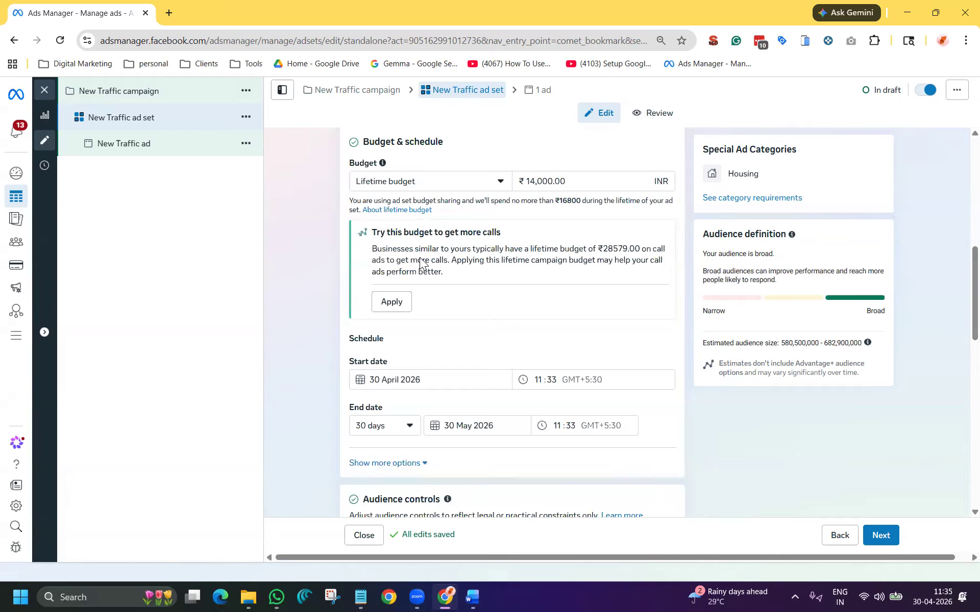
{"action": "left_click", "coordinate": [423, 192]}
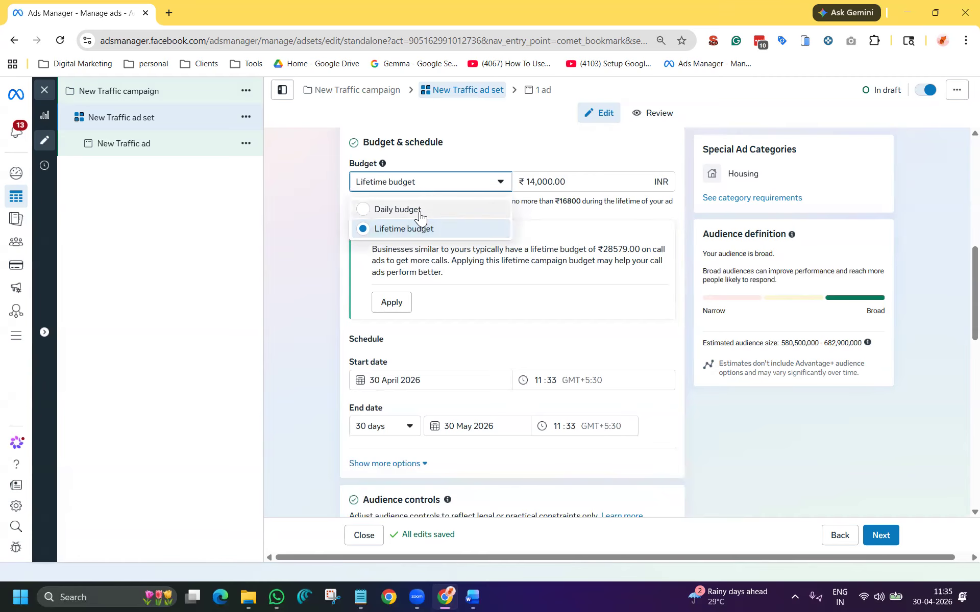
{"action": "left_click", "coordinate": [397, 209]}
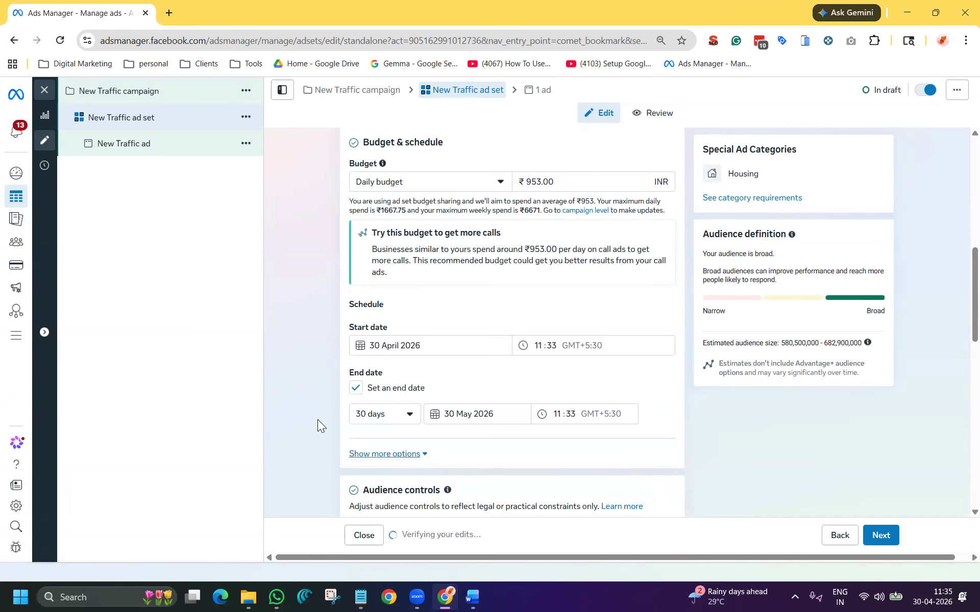
Step: Review the ad set's locations, Advantage+ audience and policy requirements, and inspect the account's placement controls without changing them
{"action": "scroll", "coordinate": [313, 413], "scroll_direction": "down", "scroll_amount": 3}
{"action": "scroll", "coordinate": [329, 383], "scroll_direction": "down", "scroll_amount": 3}
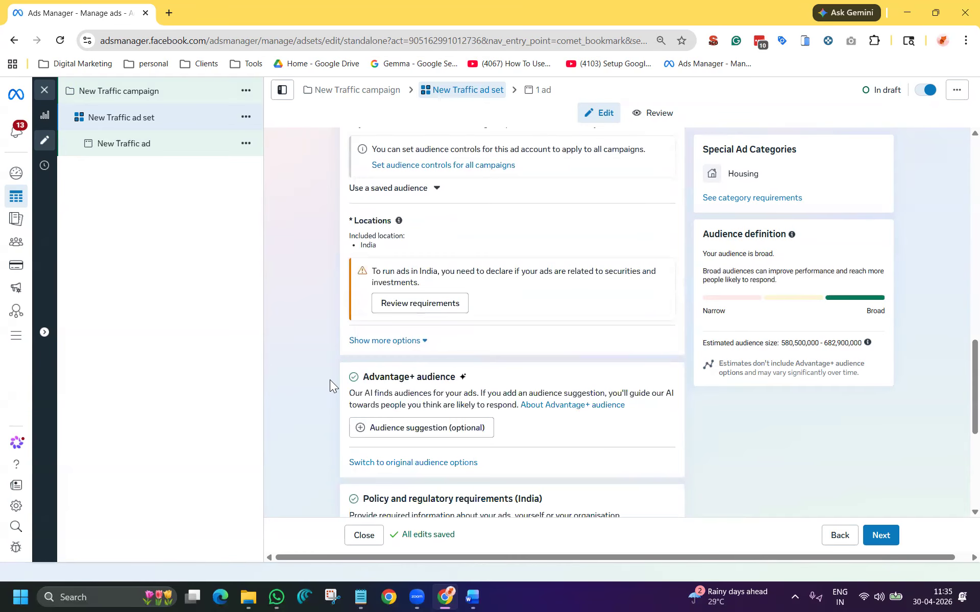
{"action": "scroll", "coordinate": [454, 308], "scroll_direction": "down", "scroll_amount": 3}
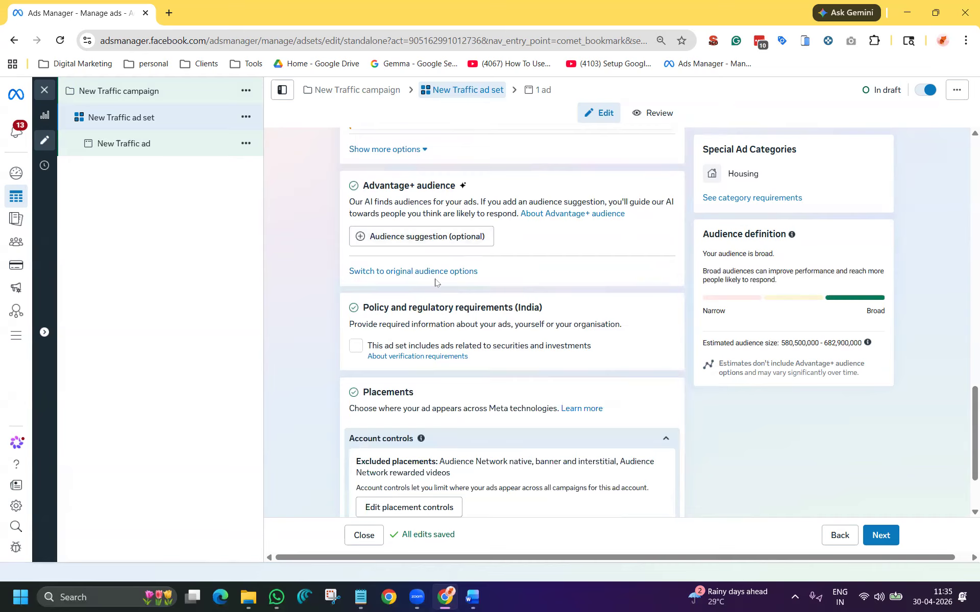
{"action": "scroll", "coordinate": [328, 301], "scroll_direction": "down", "scroll_amount": 2}
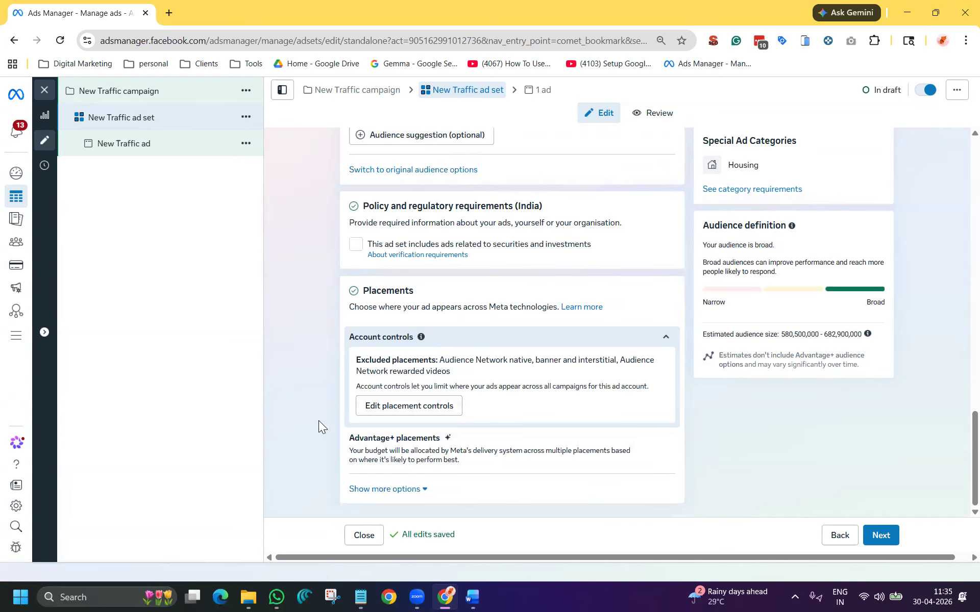
{"action": "left_click", "coordinate": [386, 404]}
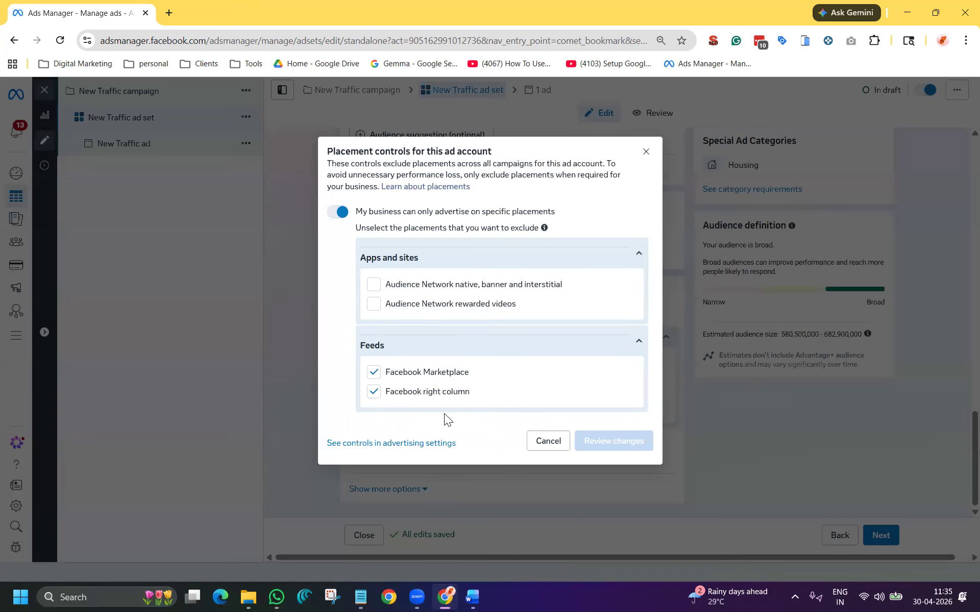
{"action": "left_click", "coordinate": [546, 441]}
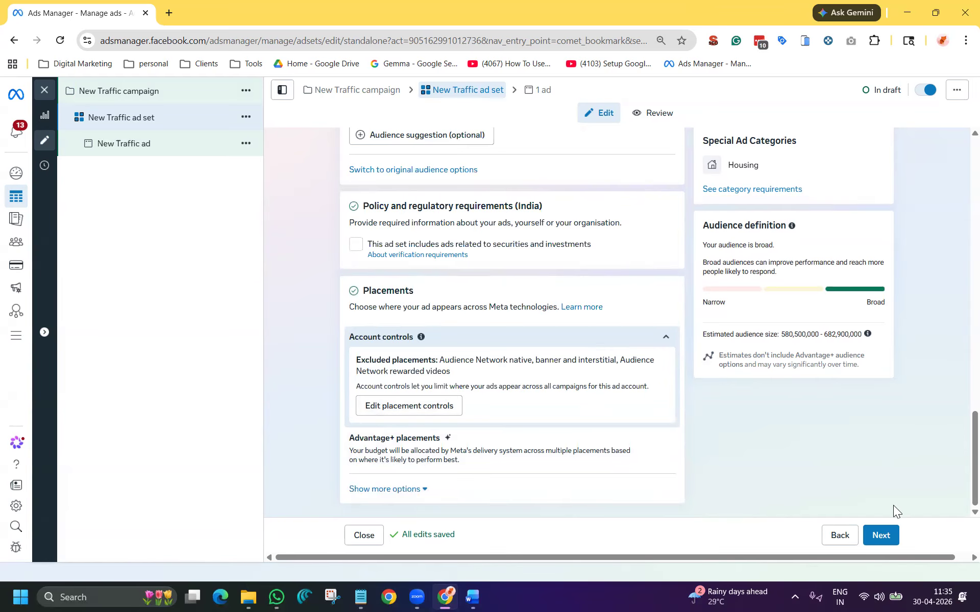
Step: Proceed to the new traffic ad and set its ad setup to Use existing post
{"action": "left_click", "coordinate": [881, 535]}
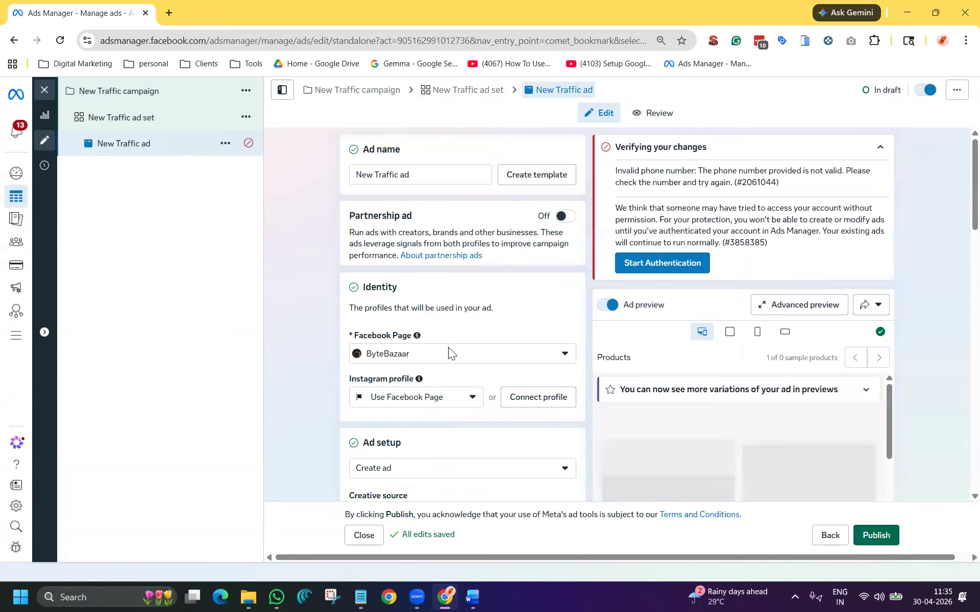
{"action": "scroll", "coordinate": [469, 334], "scroll_direction": "down", "scroll_amount": 5}
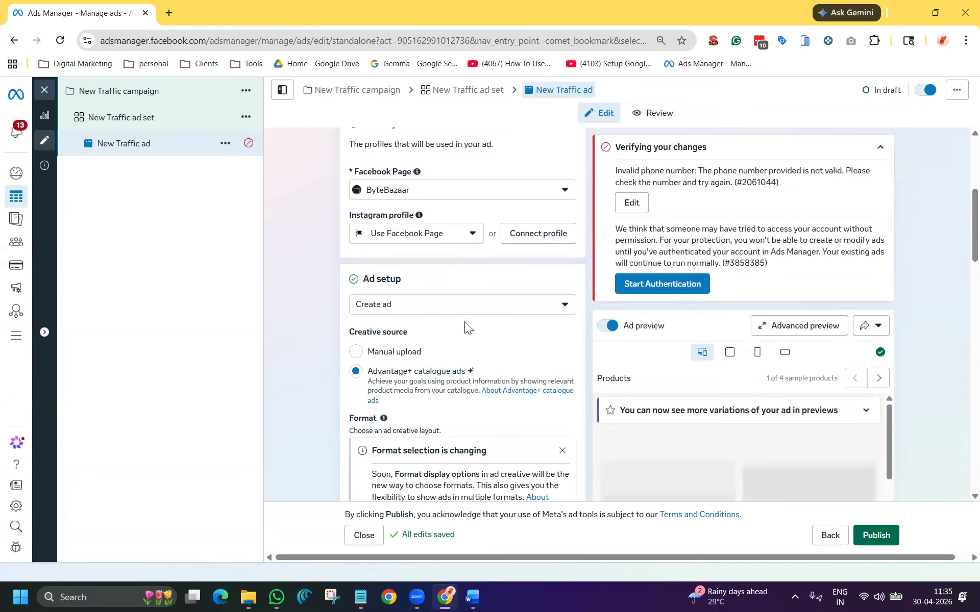
{"action": "scroll", "coordinate": [419, 337], "scroll_direction": "down", "scroll_amount": 4}
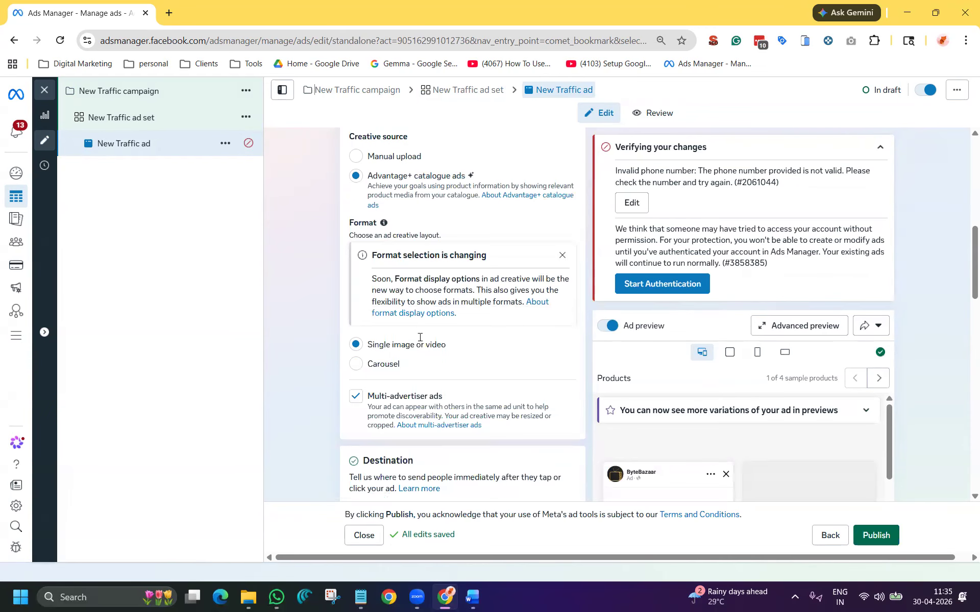
{"action": "scroll", "coordinate": [421, 334], "scroll_direction": "up", "scroll_amount": 5}
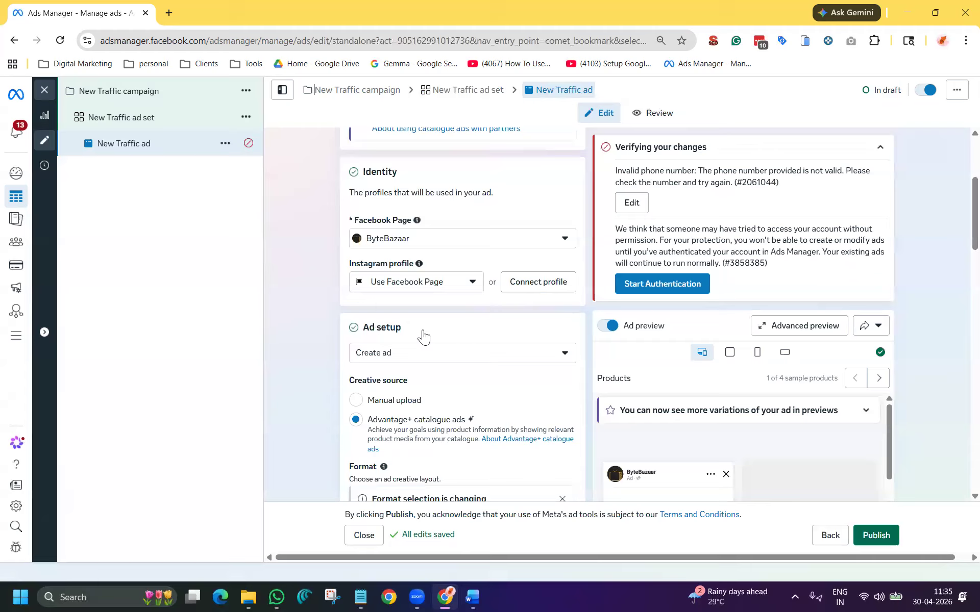
{"action": "left_click", "coordinate": [430, 370]}
{"action": "left_click", "coordinate": [427, 411]}
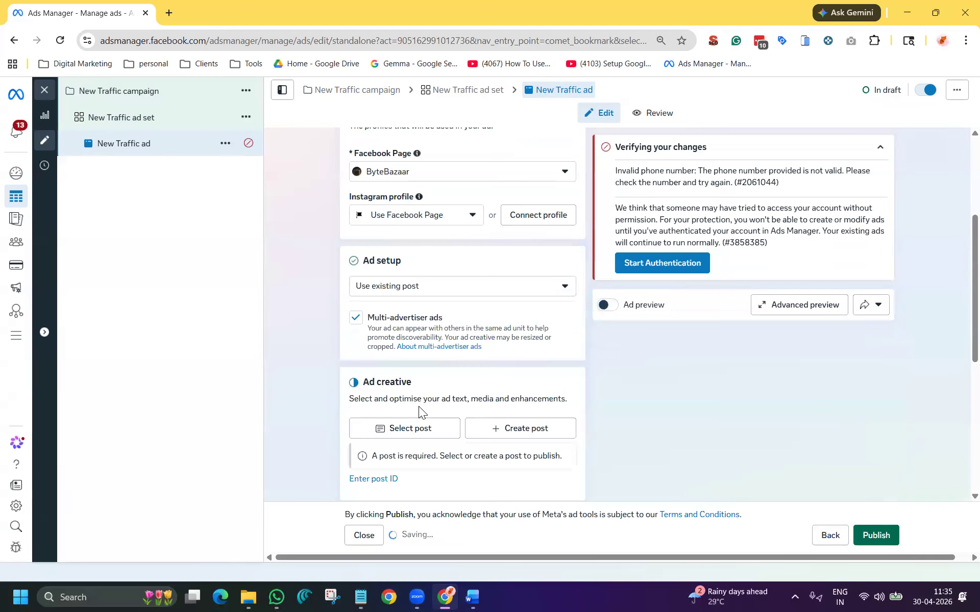
Step: Select the existing Facebook post "Limited Period Offer - Samsung 32-inch TV" as the ad creative
{"action": "scroll", "coordinate": [422, 384], "scroll_direction": "down", "scroll_amount": 5}
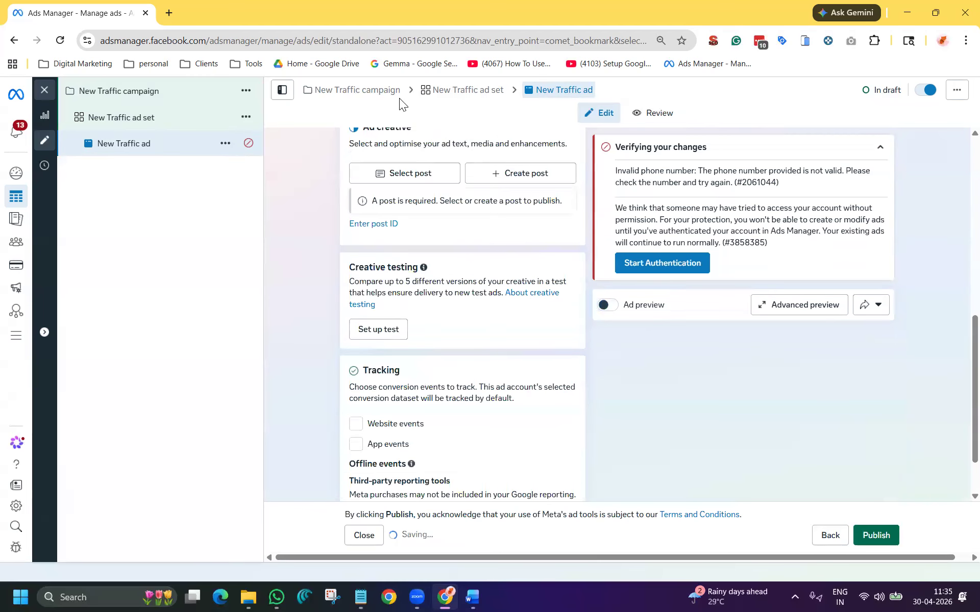
{"action": "left_click", "coordinate": [409, 174]}
{"action": "left_click", "coordinate": [371, 276]}
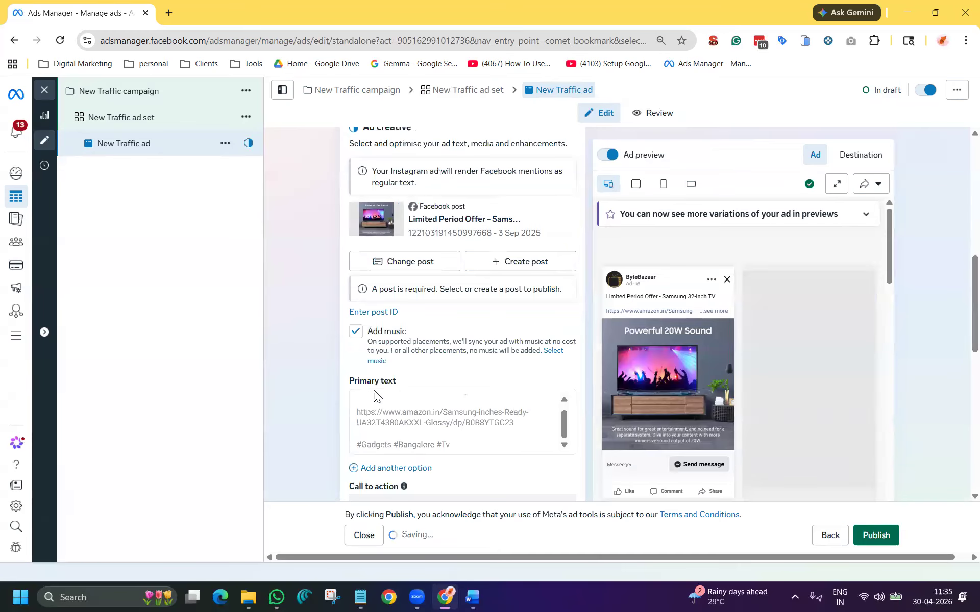
Step: Inspect the options for changing the post's call to action, and review the chat builder template and ad preview
{"action": "scroll", "coordinate": [322, 378], "scroll_direction": "down", "scroll_amount": 6}
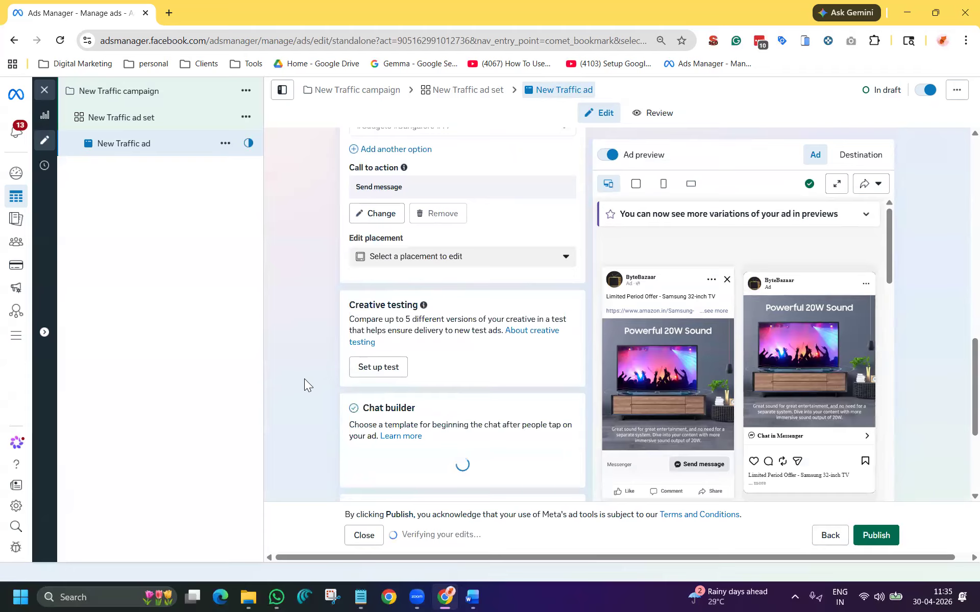
{"action": "left_click", "coordinate": [381, 216]}
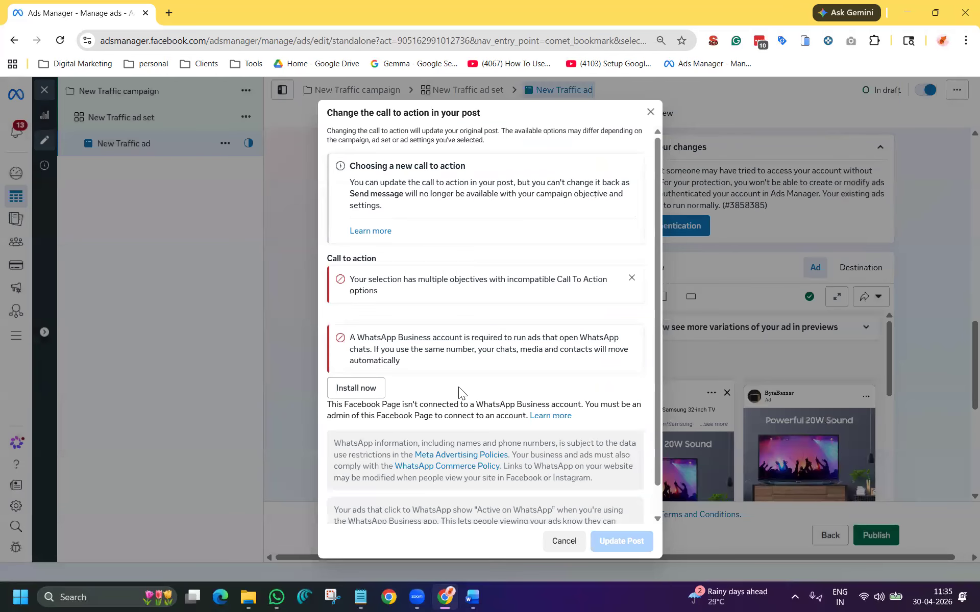
{"action": "left_click", "coordinate": [649, 113]}
{"action": "scroll", "coordinate": [416, 362], "scroll_direction": "down", "scroll_amount": 5}
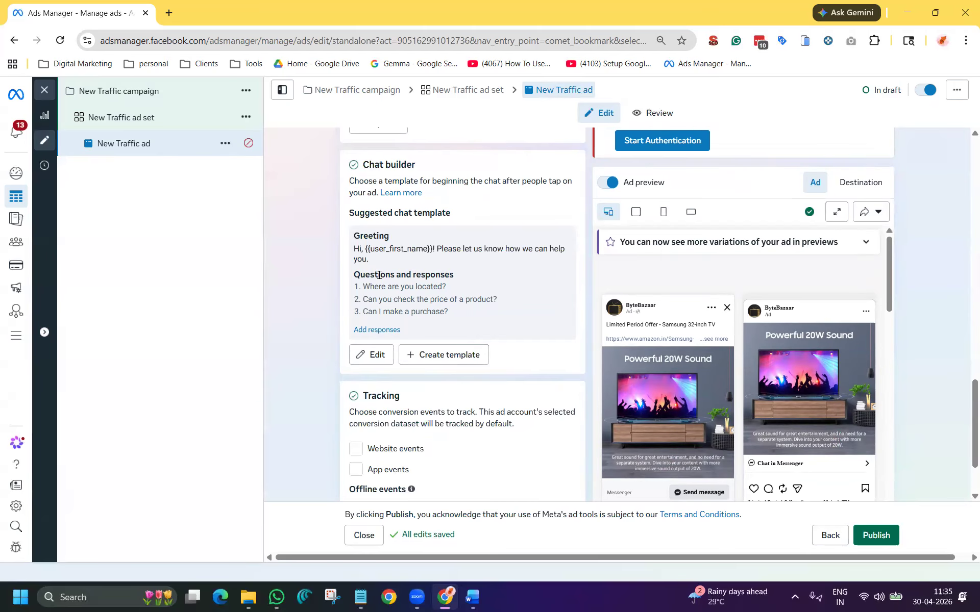
{"action": "scroll", "coordinate": [702, 449], "scroll_direction": "down", "scroll_amount": 3}
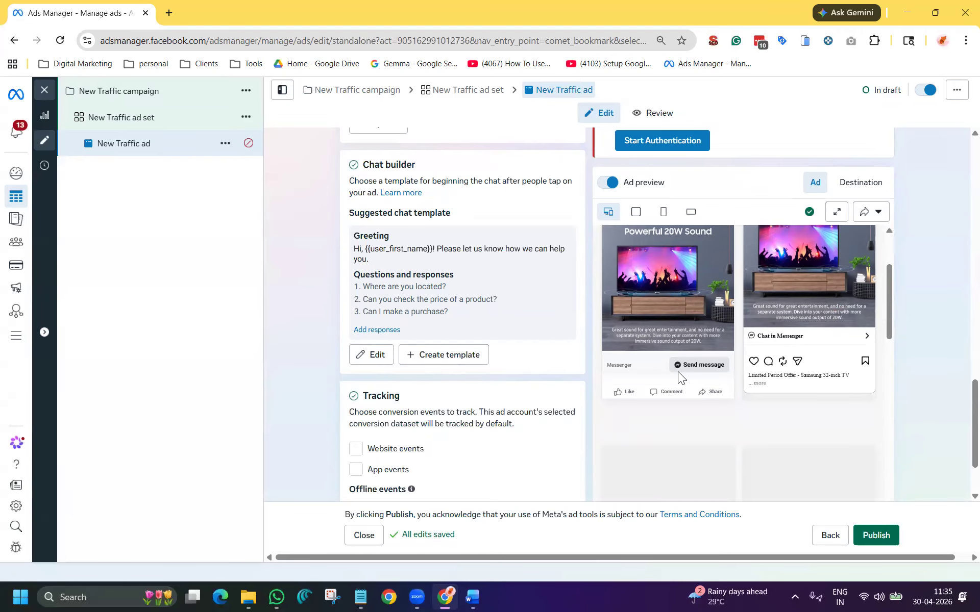
Step: Check the traffic ad set's conversion location, and return to the ad's call to action settings
{"action": "left_click", "coordinate": [153, 128]}
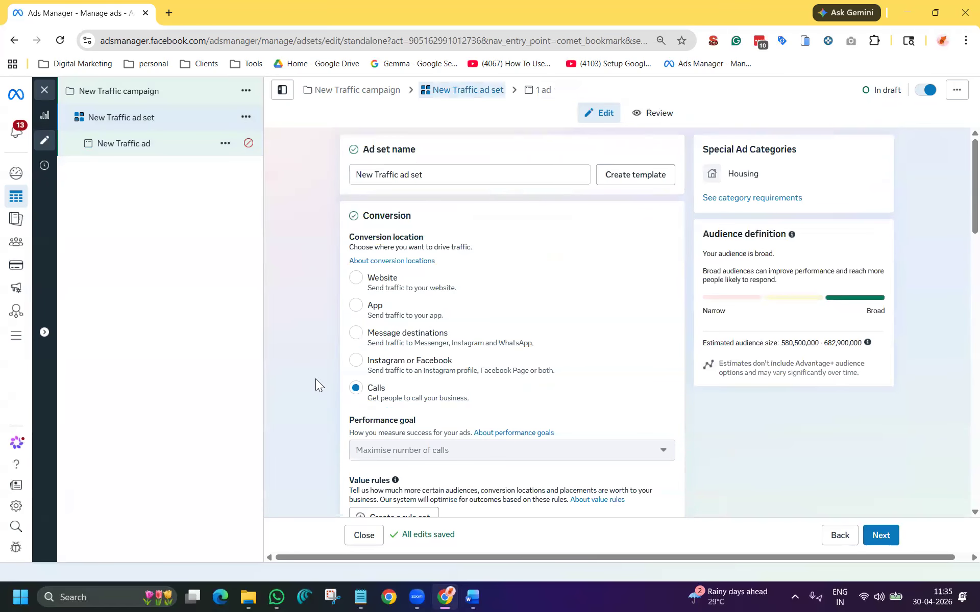
{"action": "left_click", "coordinate": [141, 143]}
{"action": "scroll", "coordinate": [322, 325], "scroll_direction": "down", "scroll_amount": 15}
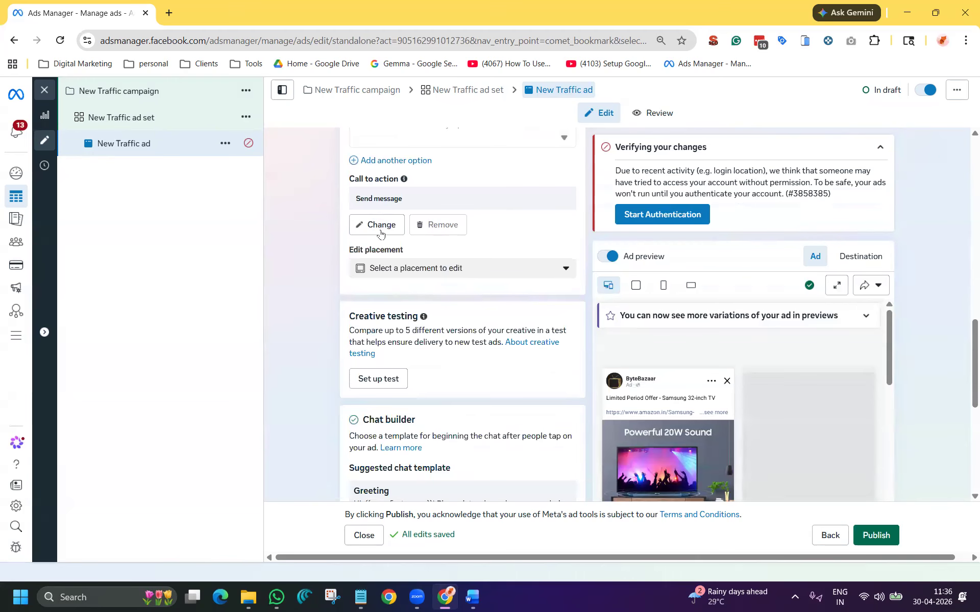
Step: Review the options for changing the post's call to action once more and leave the change dialog without updating
{"action": "left_click", "coordinate": [397, 225]}
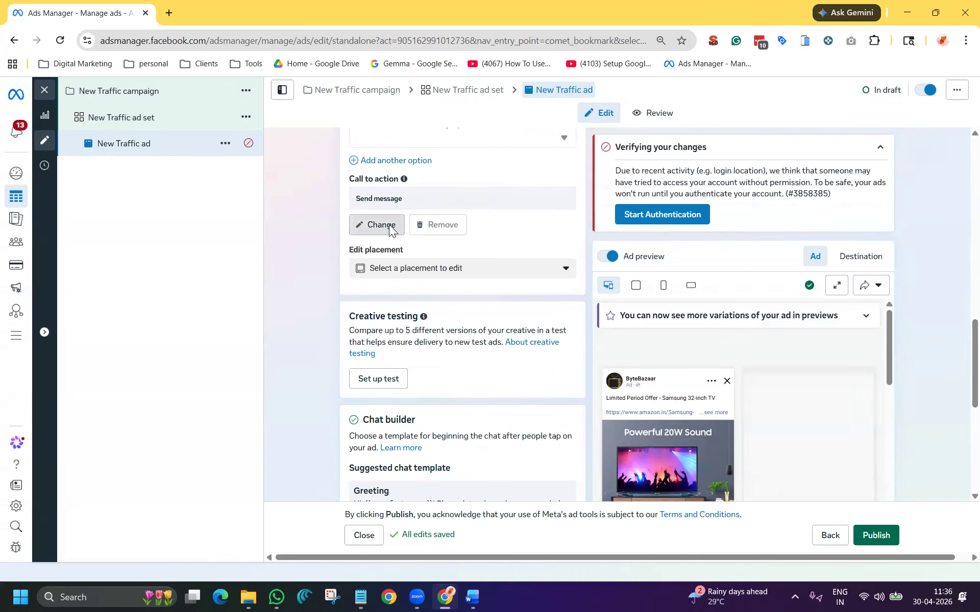
{"action": "scroll", "coordinate": [482, 291], "scroll_direction": "down", "scroll_amount": 1}
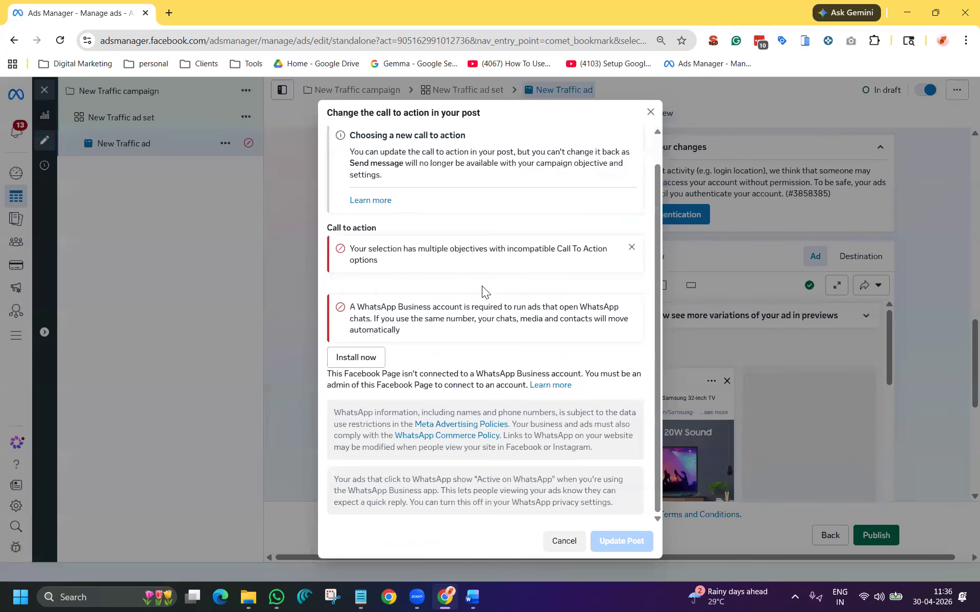
{"action": "left_click", "coordinate": [564, 541]}
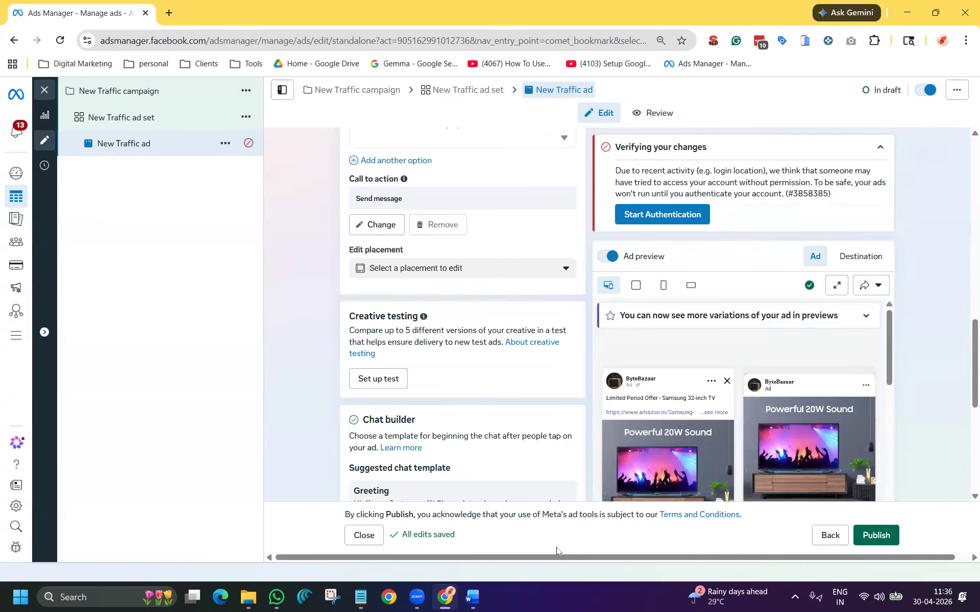
{"action": "scroll", "coordinate": [319, 383], "scroll_direction": "down", "scroll_amount": 6}
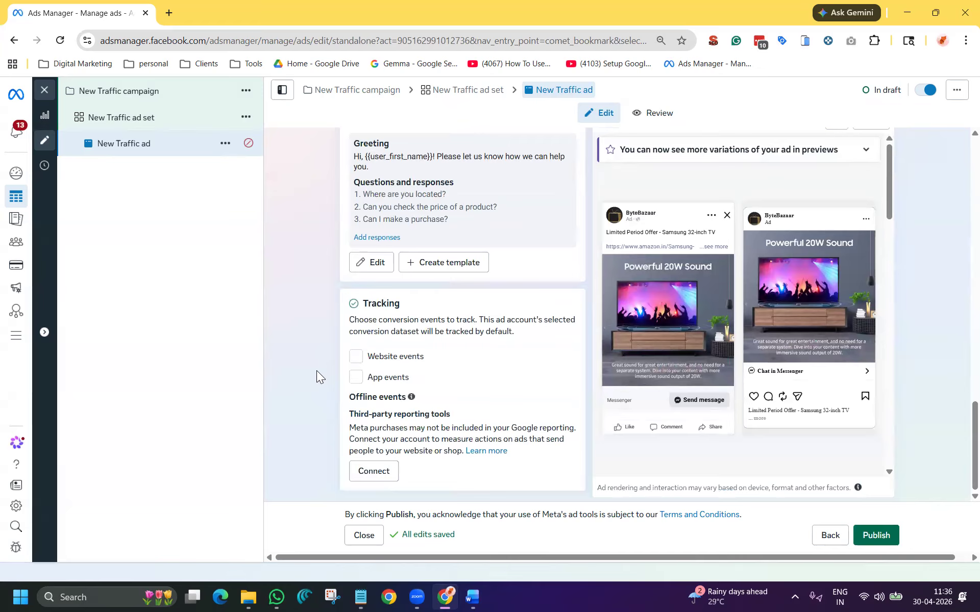
Step: Duplicate the New Traffic ad set within the same campaign
{"action": "left_click", "coordinate": [247, 118]}
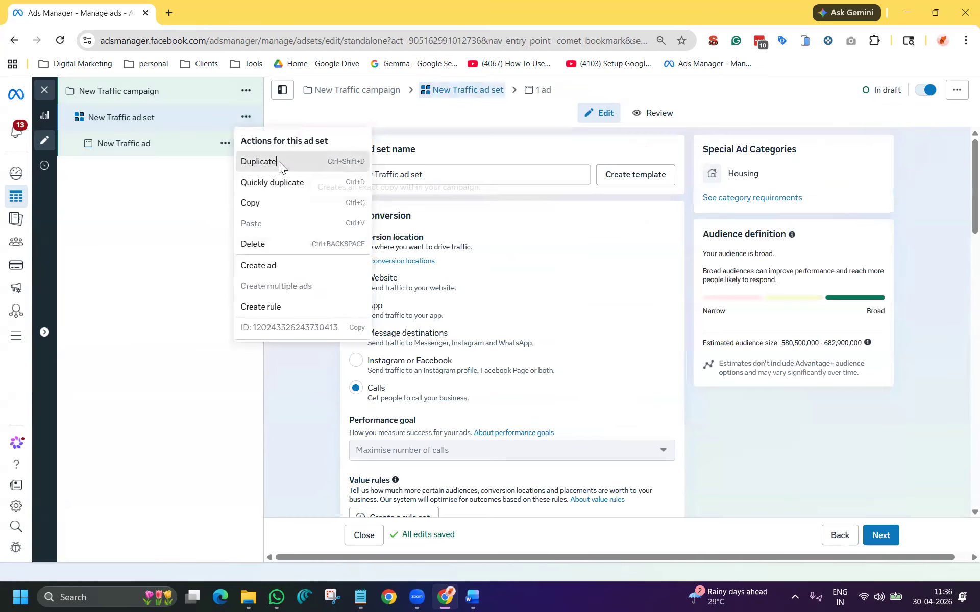
{"action": "left_click", "coordinate": [278, 161]}
{"action": "left_click", "coordinate": [626, 450]}
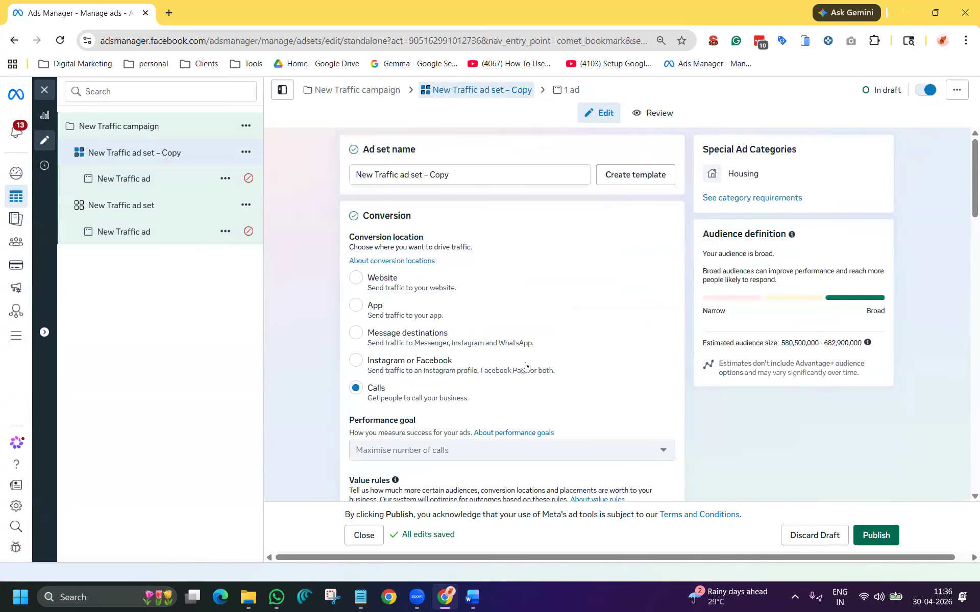
Step: Switch the copied ad set to original audience options, choosing Further limit the reach of your ads
{"action": "scroll", "coordinate": [372, 307], "scroll_direction": "down", "scroll_amount": 5}
{"action": "scroll", "coordinate": [339, 324], "scroll_direction": "down", "scroll_amount": 6}
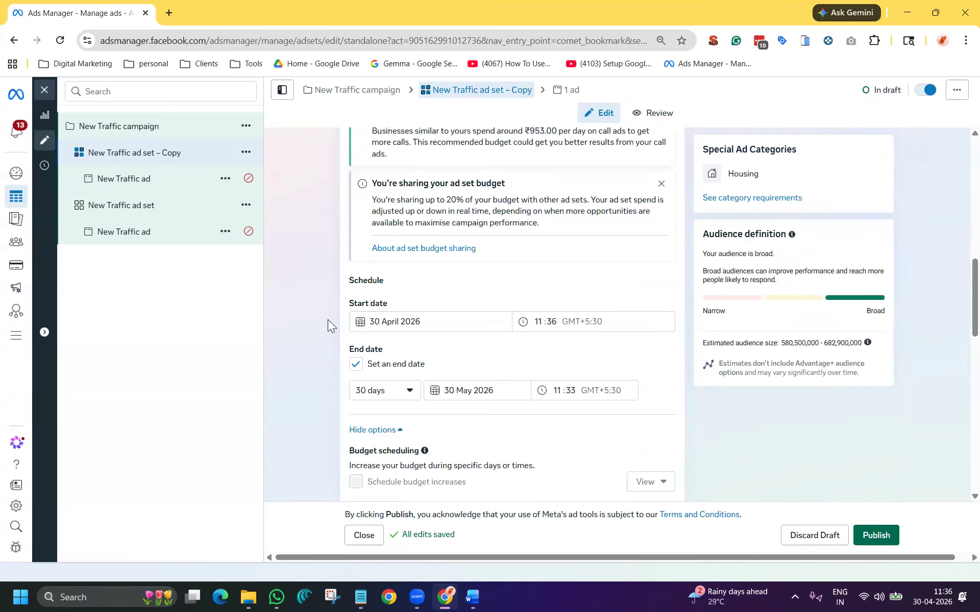
{"action": "scroll", "coordinate": [322, 314], "scroll_direction": "down", "scroll_amount": 9}
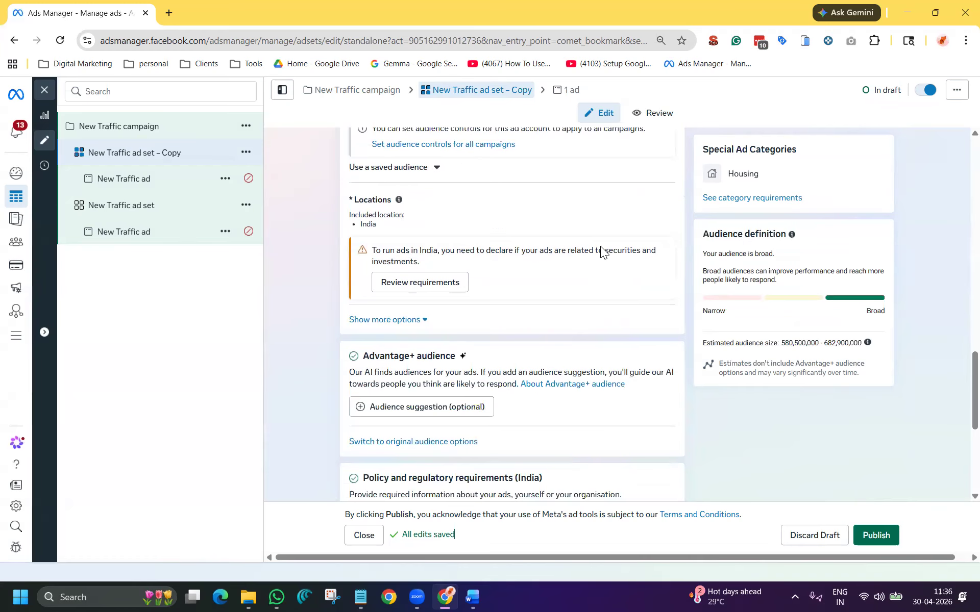
{"action": "left_click", "coordinate": [405, 442]}
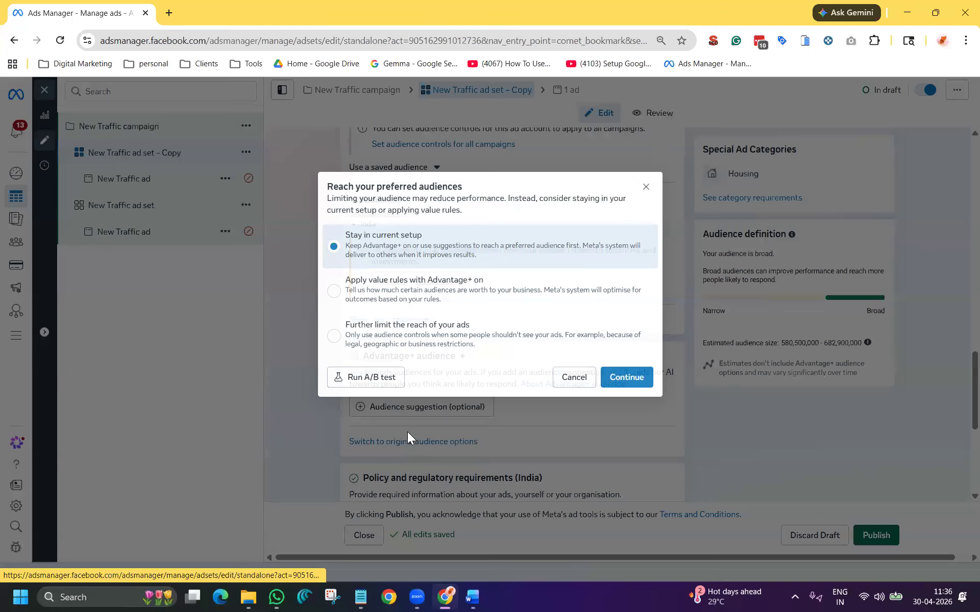
{"action": "left_click", "coordinate": [627, 375]}
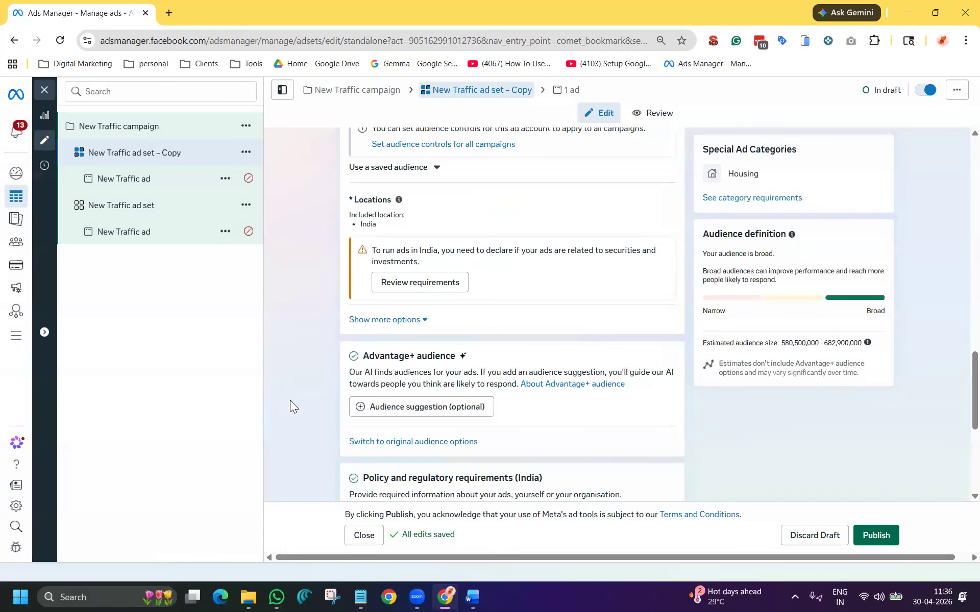
{"action": "scroll", "coordinate": [289, 397], "scroll_direction": "down", "scroll_amount": 4}
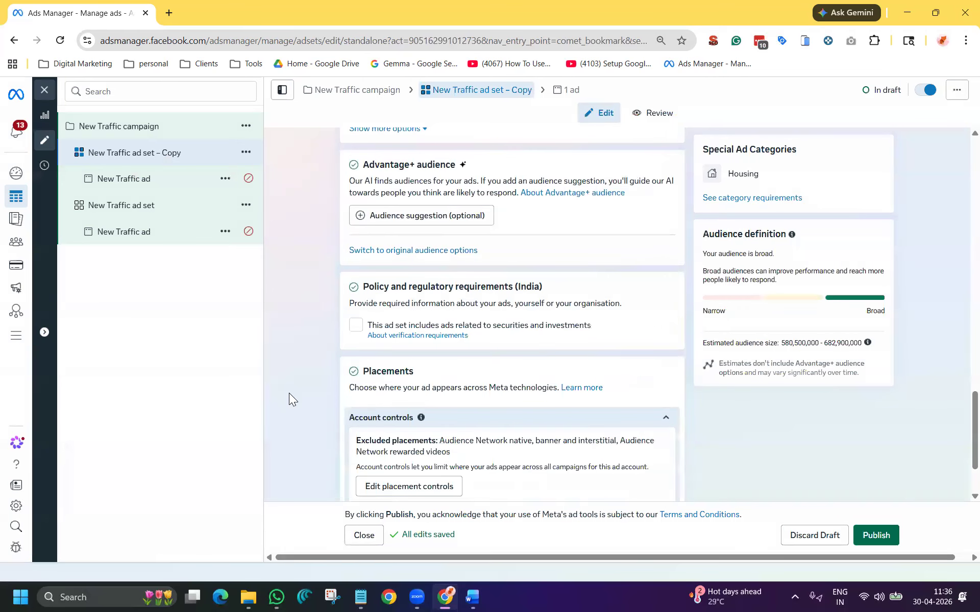
{"action": "left_click", "coordinate": [412, 251]}
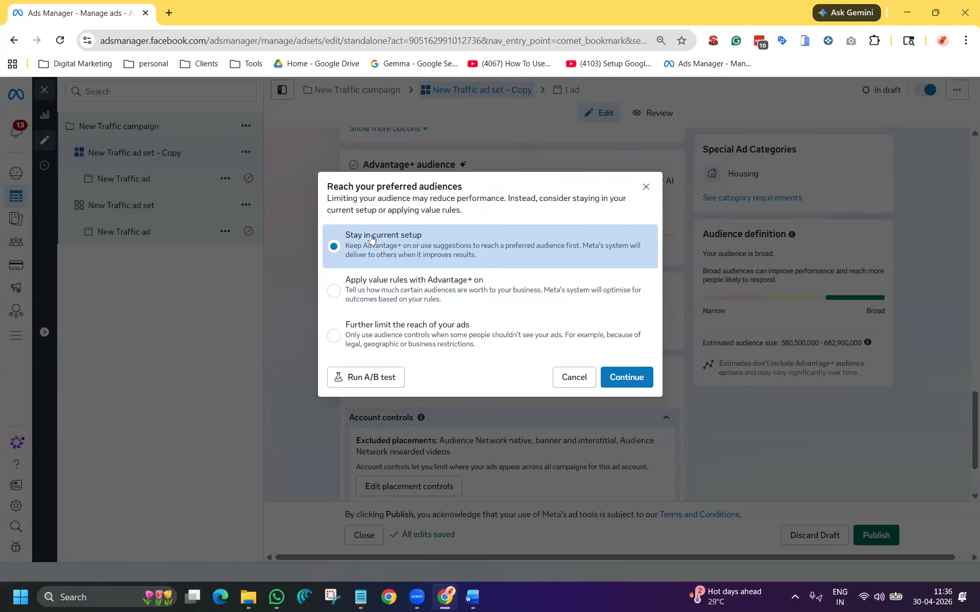
{"action": "left_click", "coordinate": [415, 343]}
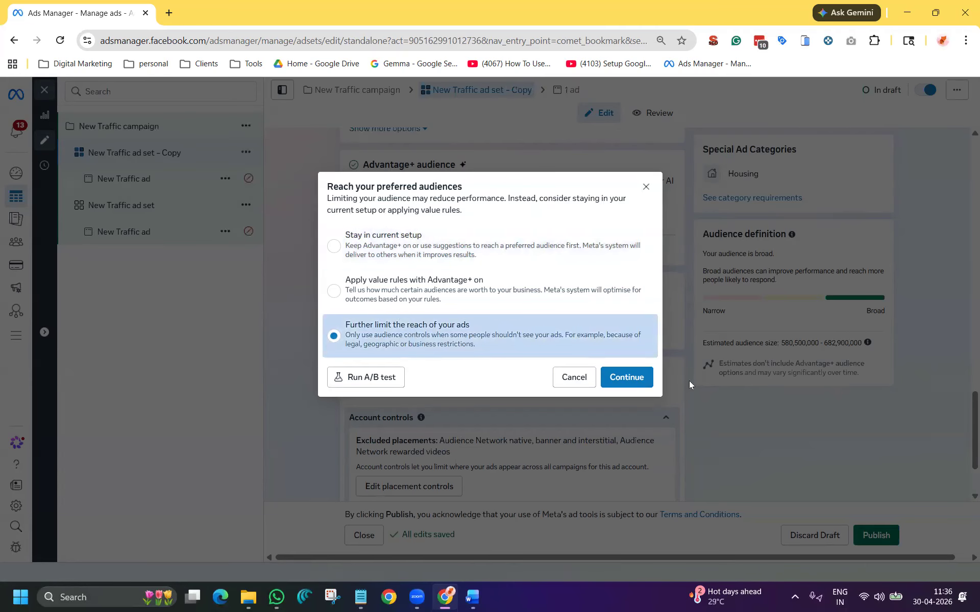
{"action": "left_click", "coordinate": [633, 378]}
Step: Edit the copied ad set's audience locations, replacing India with Whitefield Bangalore
{"action": "scroll", "coordinate": [340, 306], "scroll_direction": "down", "scroll_amount": 10}
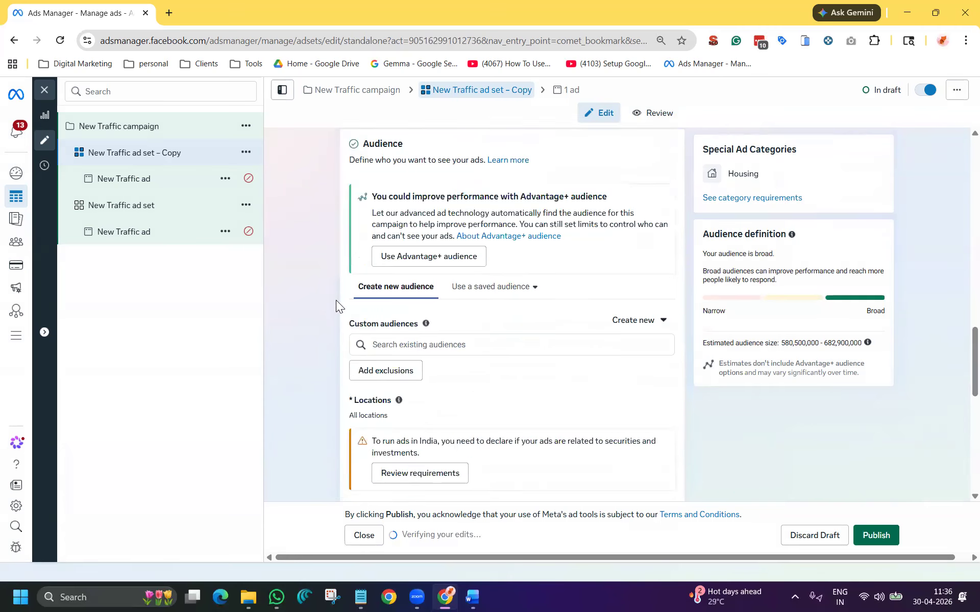
{"action": "scroll", "coordinate": [395, 220], "scroll_direction": "up", "scroll_amount": 2}
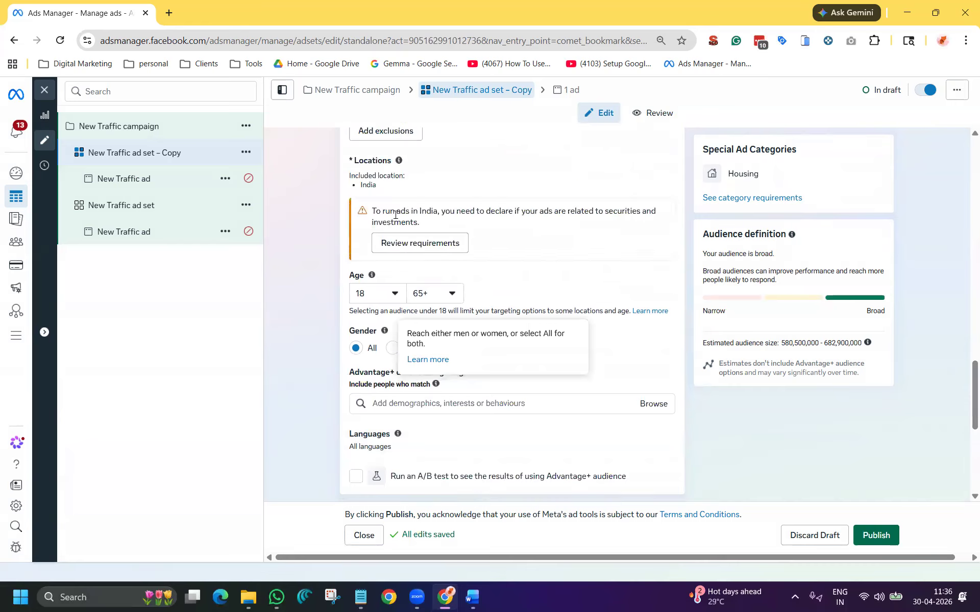
{"action": "left_click", "coordinate": [661, 164]}
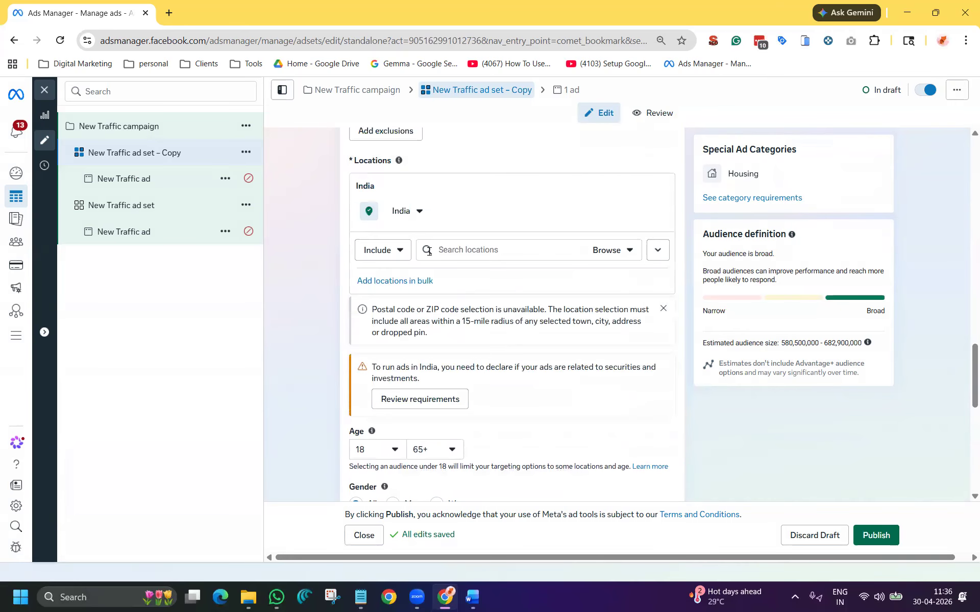
{"action": "left_click", "coordinate": [465, 249]}
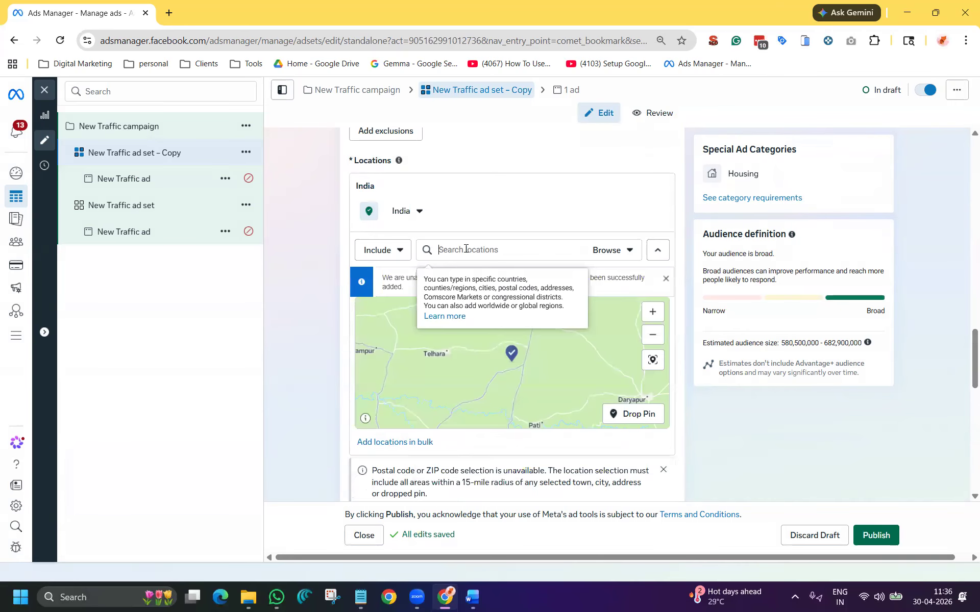
{"action": "type", "text": "wh"}
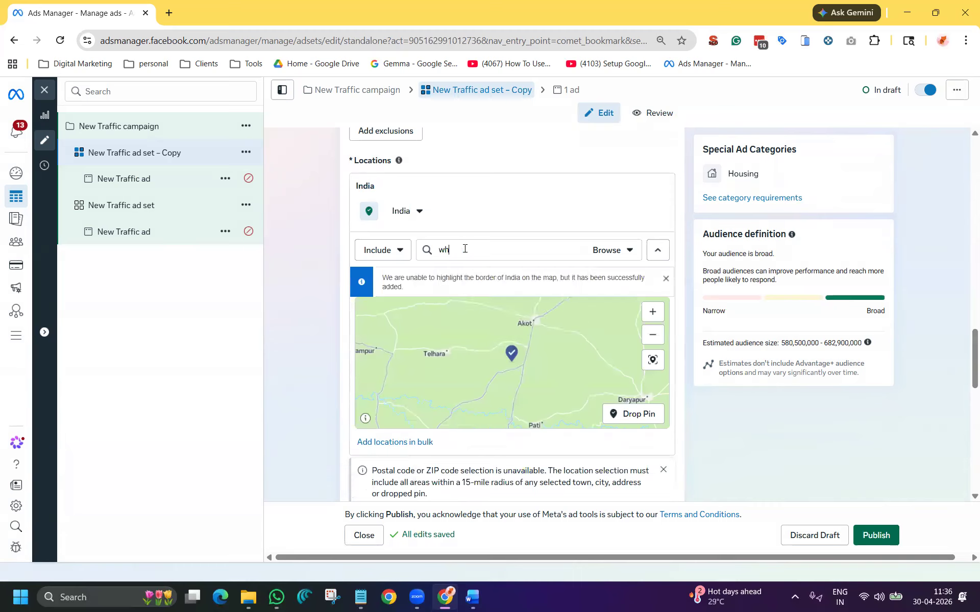
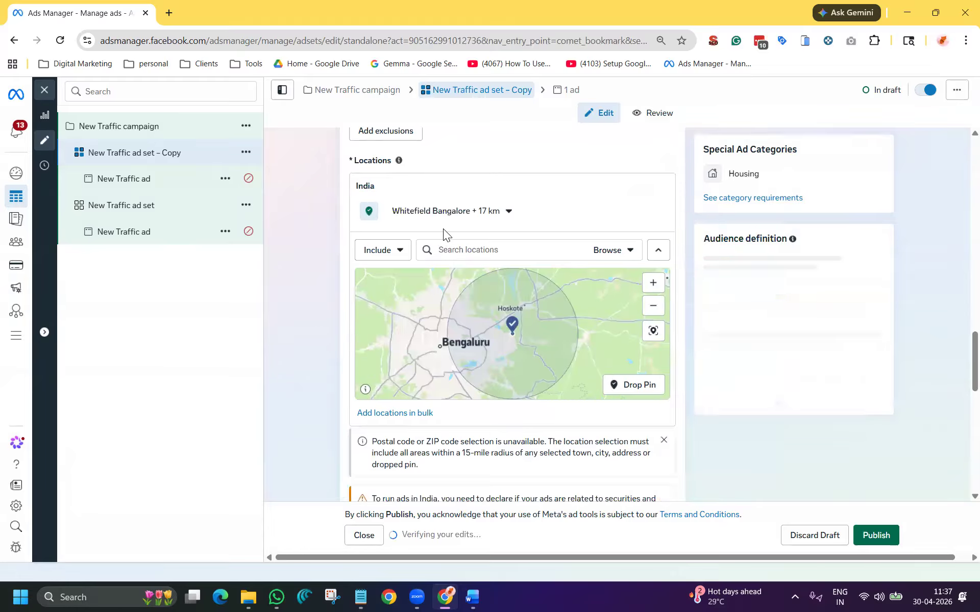
Step: Set the copied ad set's audience age range to 30 to 54
{"action": "scroll", "coordinate": [280, 306], "scroll_direction": "down", "scroll_amount": 5}
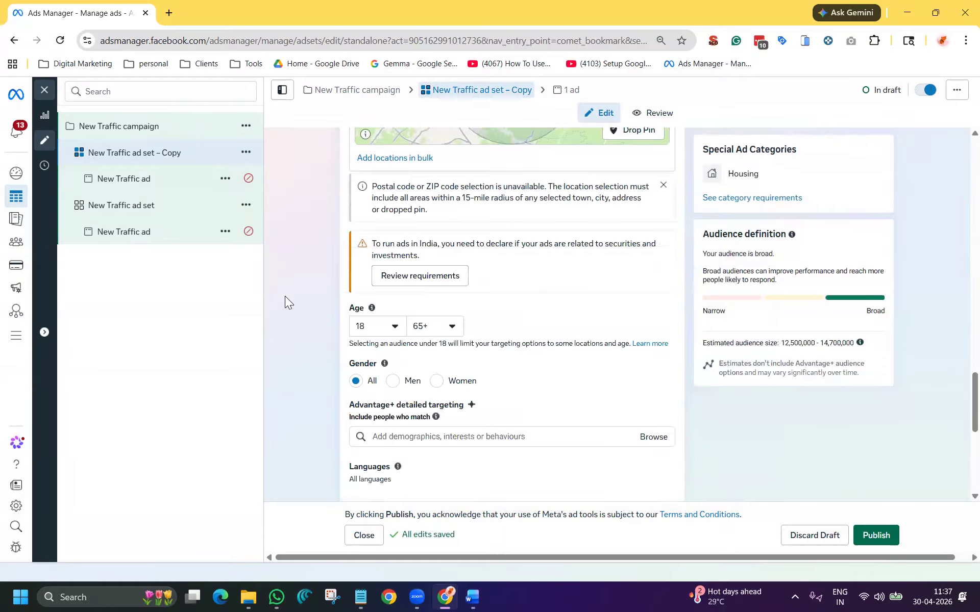
{"action": "left_click", "coordinate": [373, 330]}
{"action": "scroll", "coordinate": [390, 443], "scroll_direction": "down", "scroll_amount": 3}
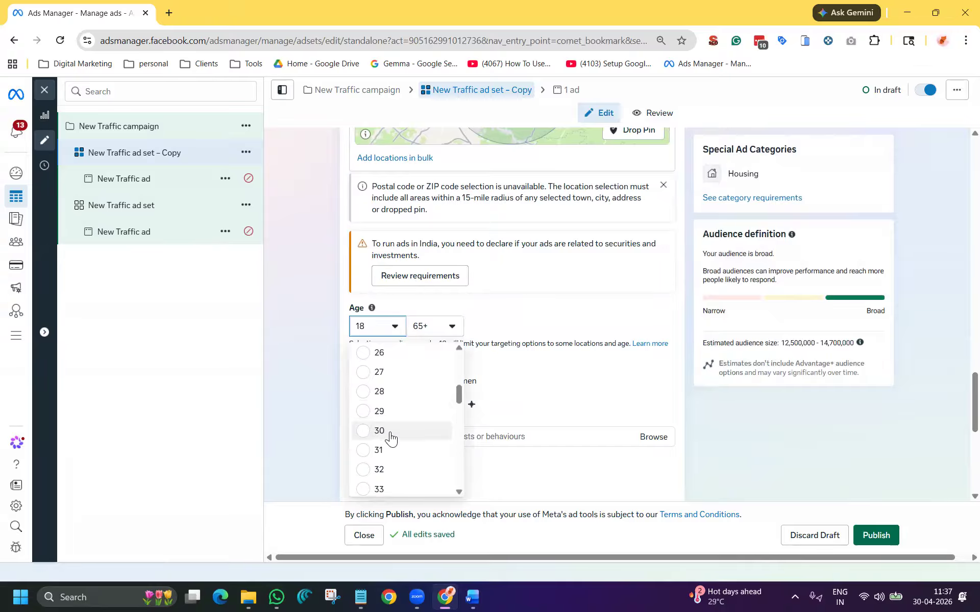
{"action": "left_click", "coordinate": [391, 434]}
{"action": "left_click", "coordinate": [443, 328]}
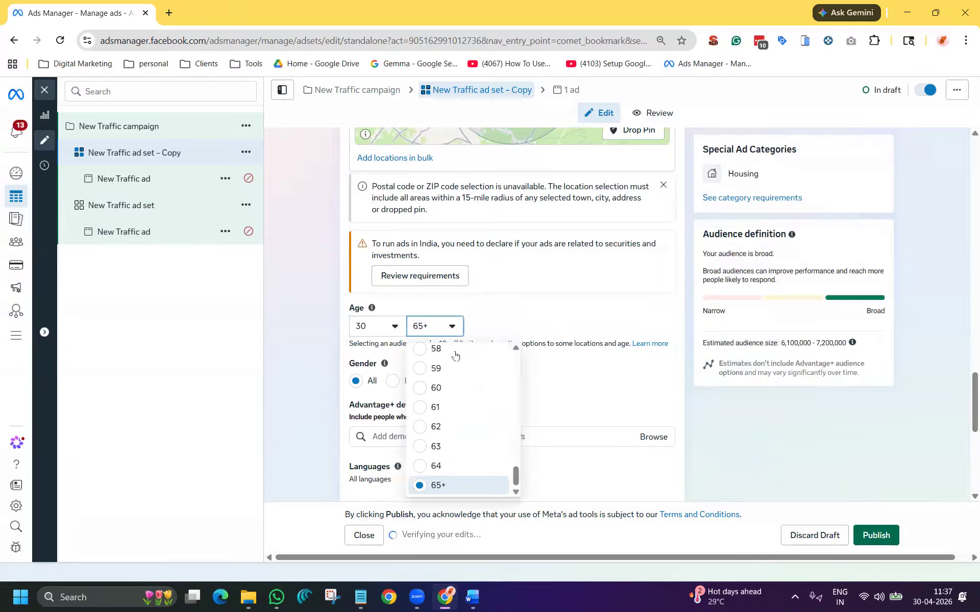
{"action": "scroll", "coordinate": [446, 434], "scroll_direction": "up", "scroll_amount": 2}
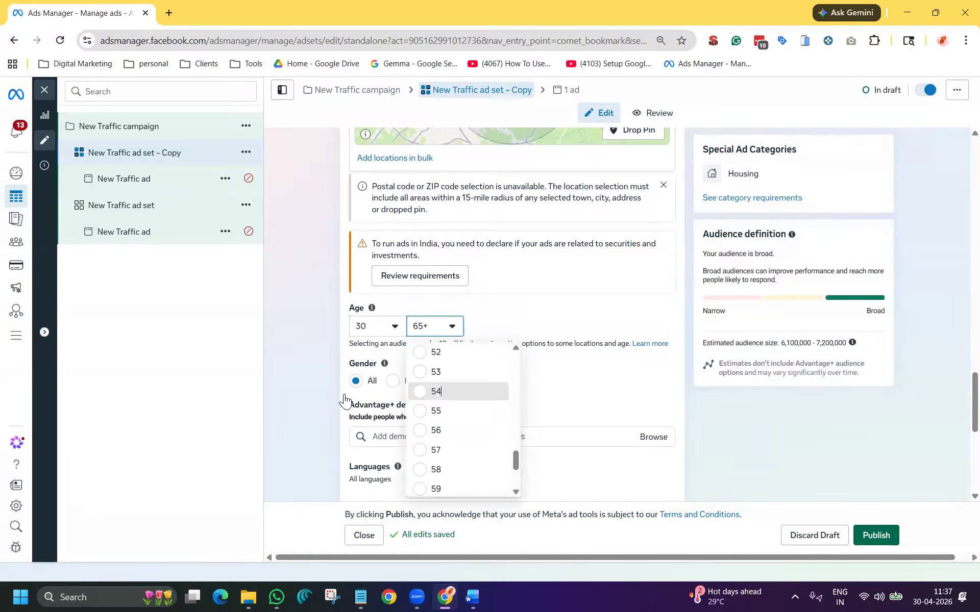
{"action": "left_click", "coordinate": [437, 393]}
Step: Search the detailed targeting options for "it employees", look through the suggestions, and clear the search
{"action": "scroll", "coordinate": [321, 382], "scroll_direction": "down", "scroll_amount": 2}
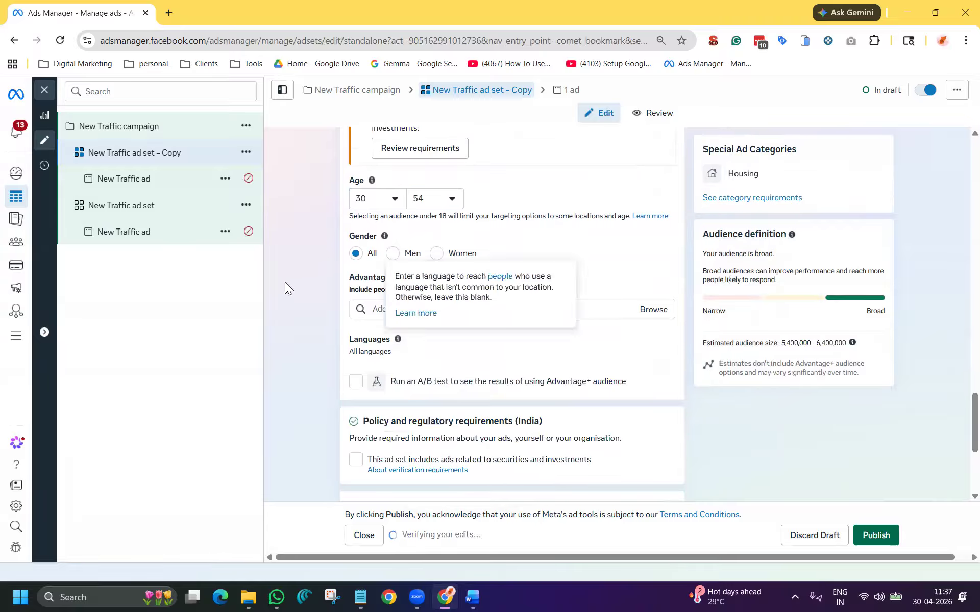
{"action": "scroll", "coordinate": [298, 336], "scroll_direction": "down", "scroll_amount": 2}
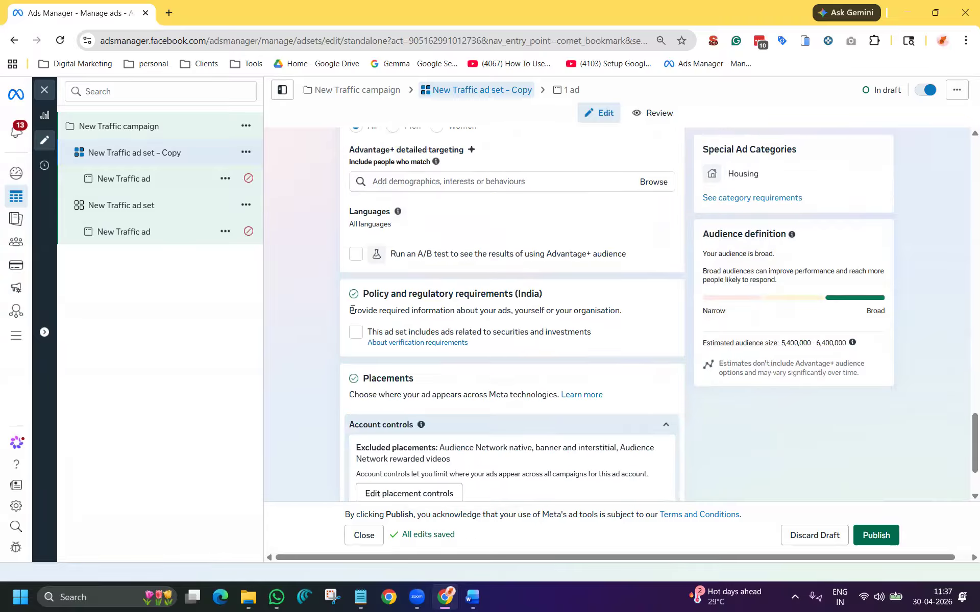
{"action": "scroll", "coordinate": [325, 325], "scroll_direction": "up", "scroll_amount": 2}
{"action": "left_click", "coordinate": [457, 310]}
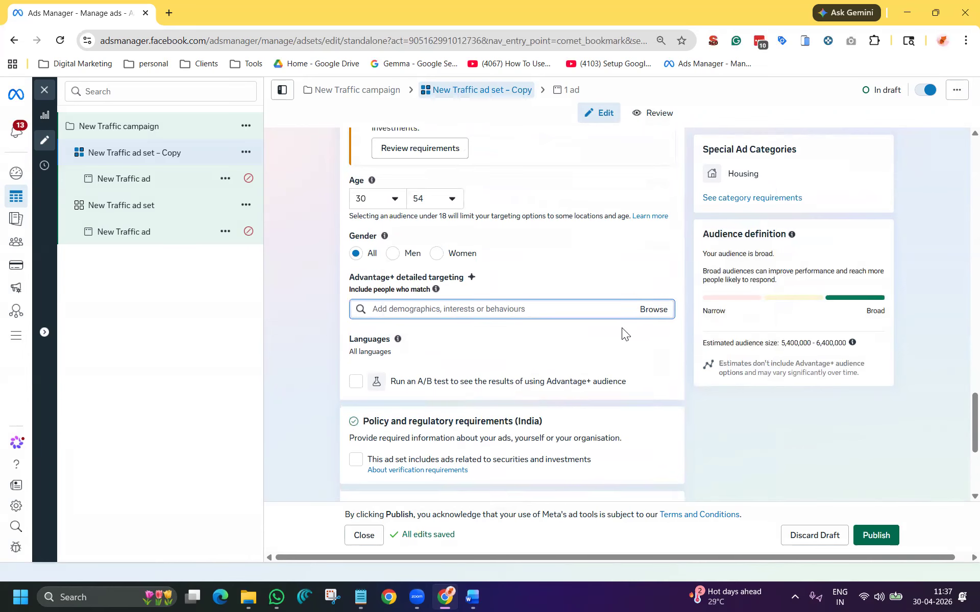
{"action": "type", "text": "it e"}
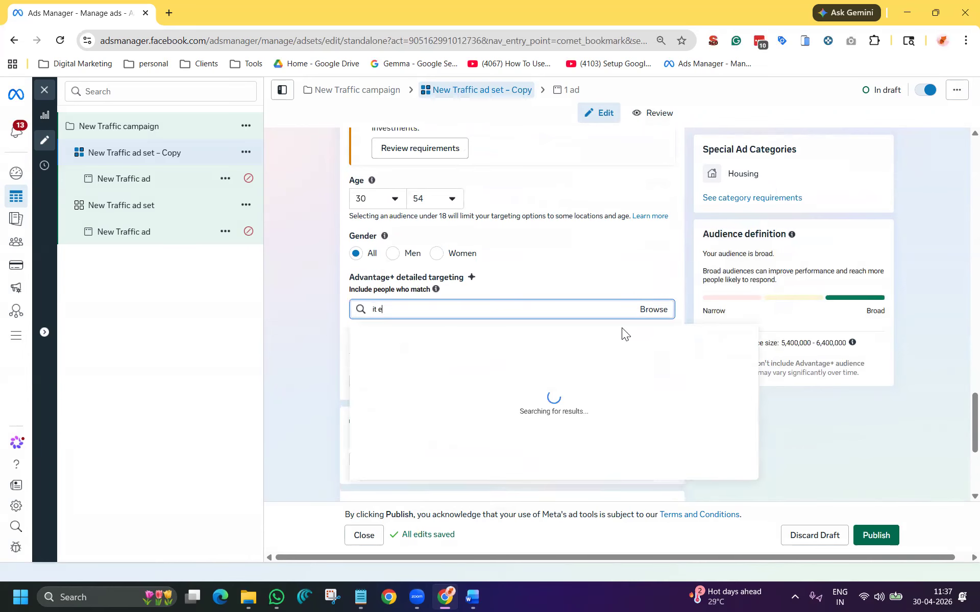
{"action": "type", "text": "mployees"}
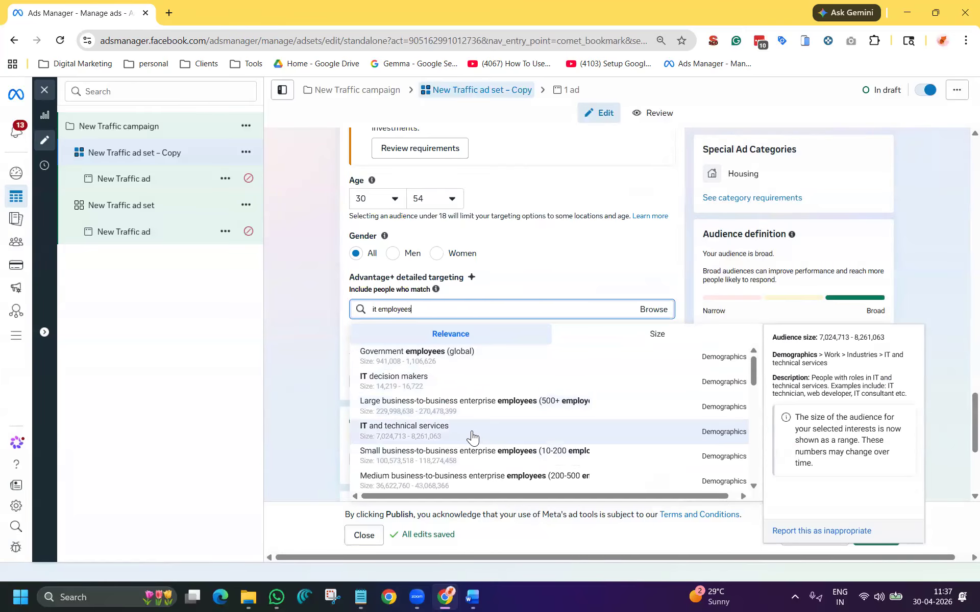
{"action": "scroll", "coordinate": [469, 435], "scroll_direction": "down", "scroll_amount": 3}
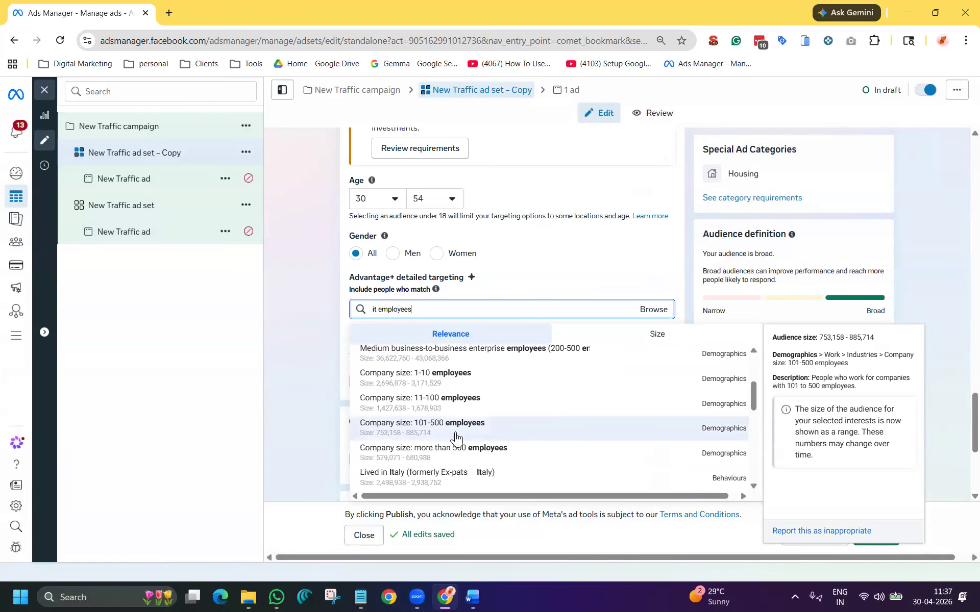
{"action": "double_click", "coordinate": [432, 305]}
{"action": "key", "text": "BackSpace"}
{"action": "key", "text": "BackSpace"}
{"action": "key", "text": "BackSpace"}
{"action": "key", "text": "BackSpace"}
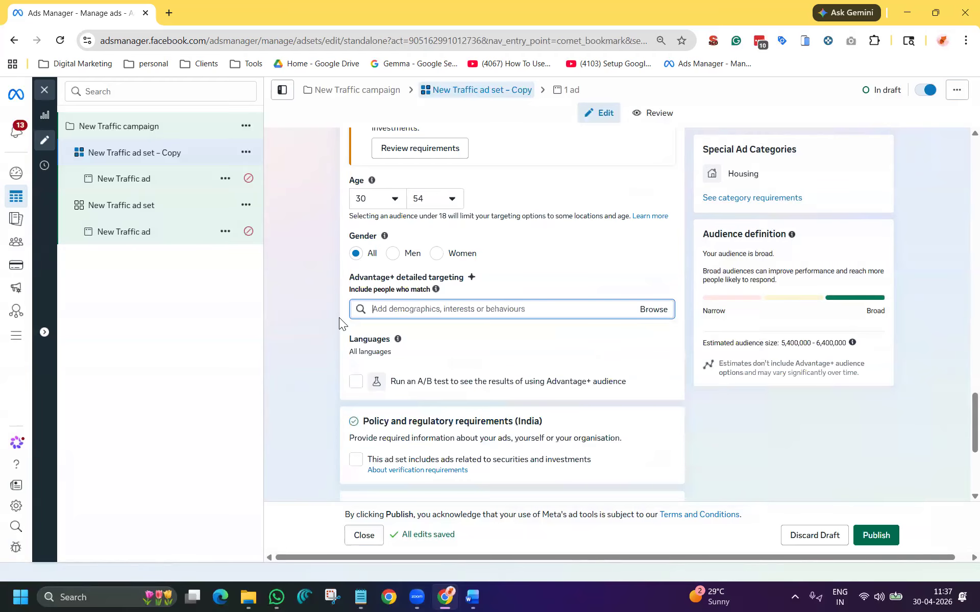
Step: Search detailed targeting for "ceo" and add the job titles Founder, Director, CEO and Owner/Manager/CEO
{"action": "type", "text": "deo"}
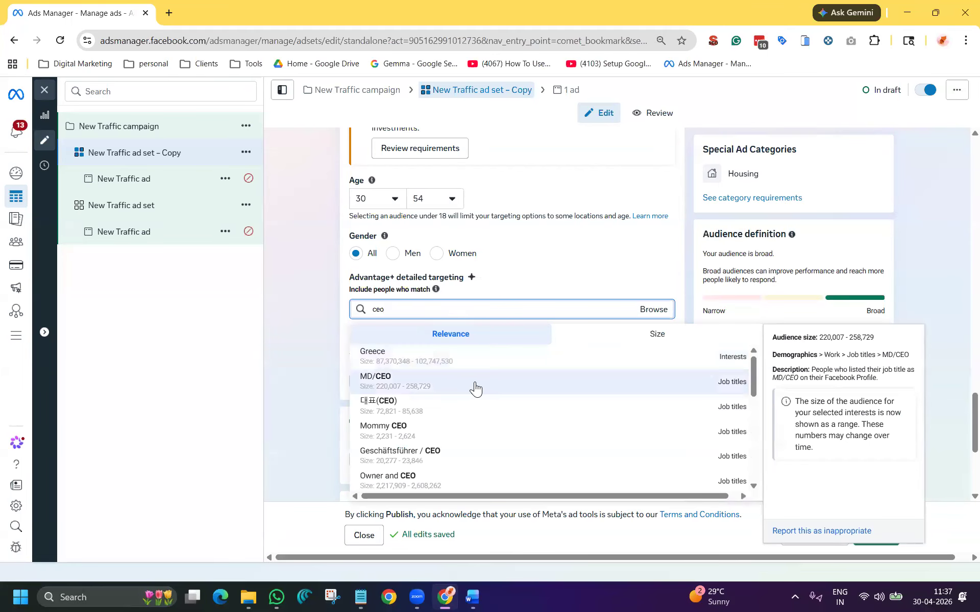
{"action": "scroll", "coordinate": [510, 457], "scroll_direction": "down", "scroll_amount": 3}
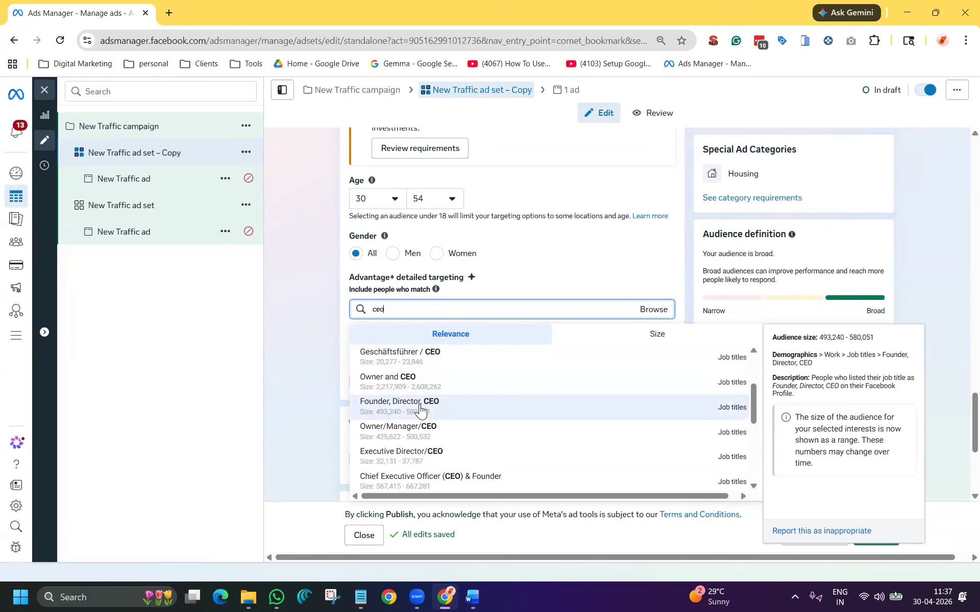
{"action": "left_click", "coordinate": [420, 407]}
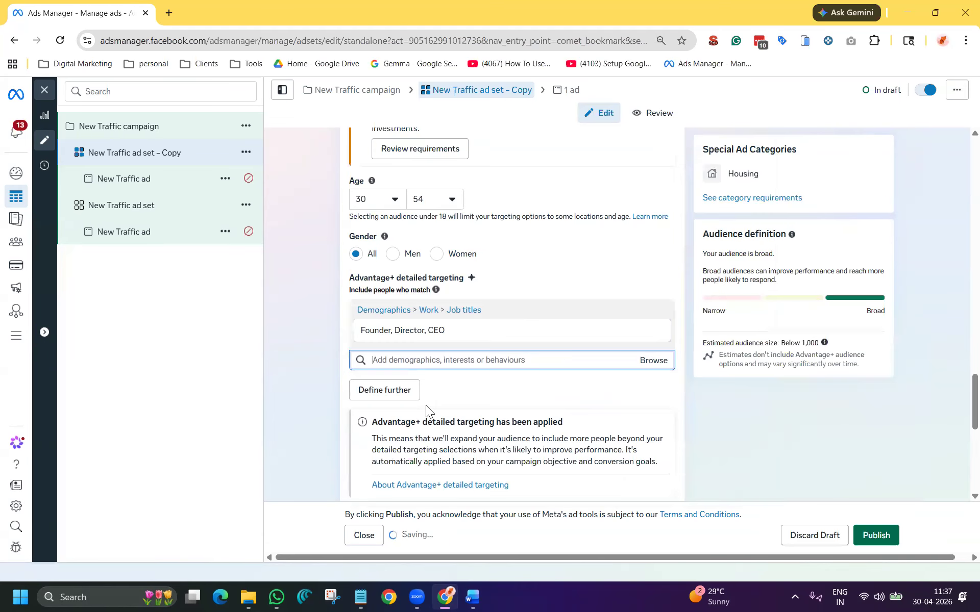
{"action": "left_click", "coordinate": [466, 360]}
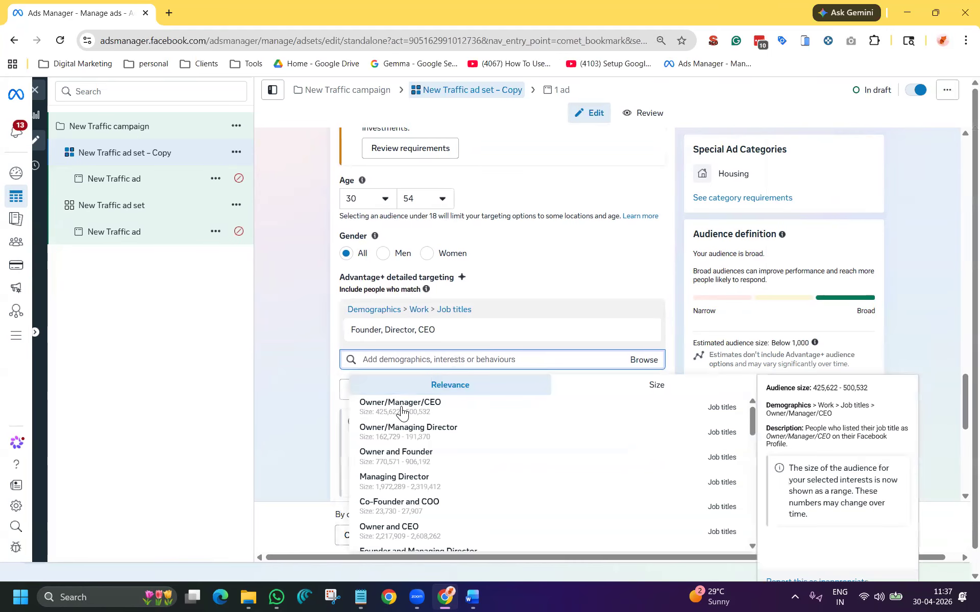
{"action": "left_click", "coordinate": [401, 411]}
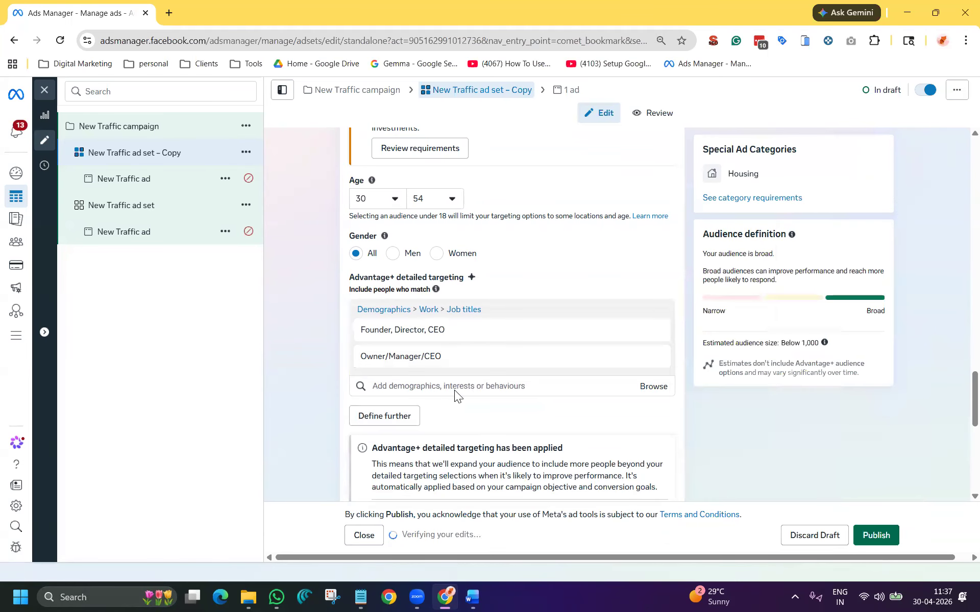
Step: Add the job title Co-Founder and COO to the copied ad set's detailed targeting
{"action": "left_click", "coordinate": [455, 386]}
{"action": "left_click", "coordinate": [431, 434]}
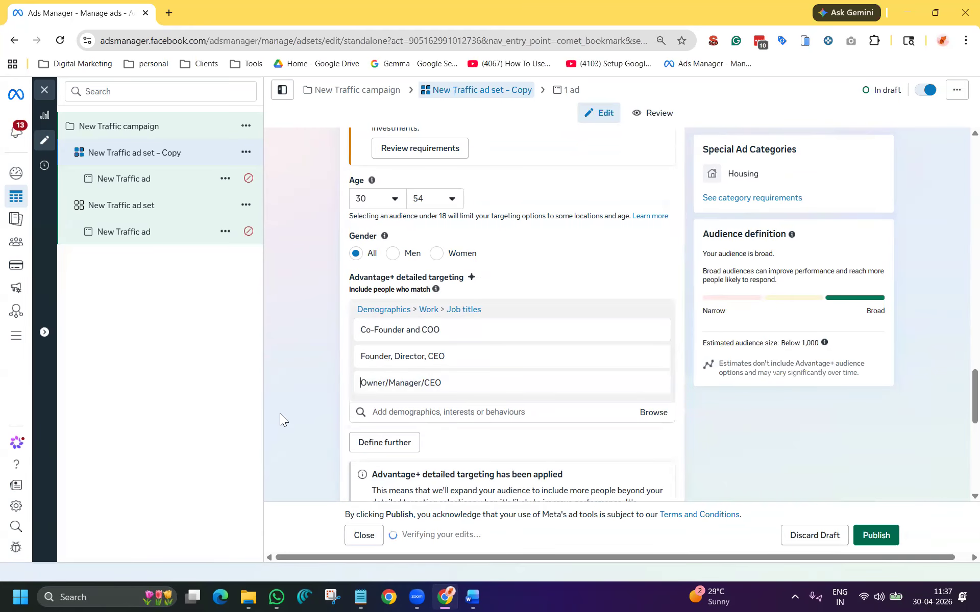
Step: Examine the ad account's placement controls and the linked advertising settings, and cancel without making changes
{"action": "scroll", "coordinate": [279, 414], "scroll_direction": "down", "scroll_amount": 3}
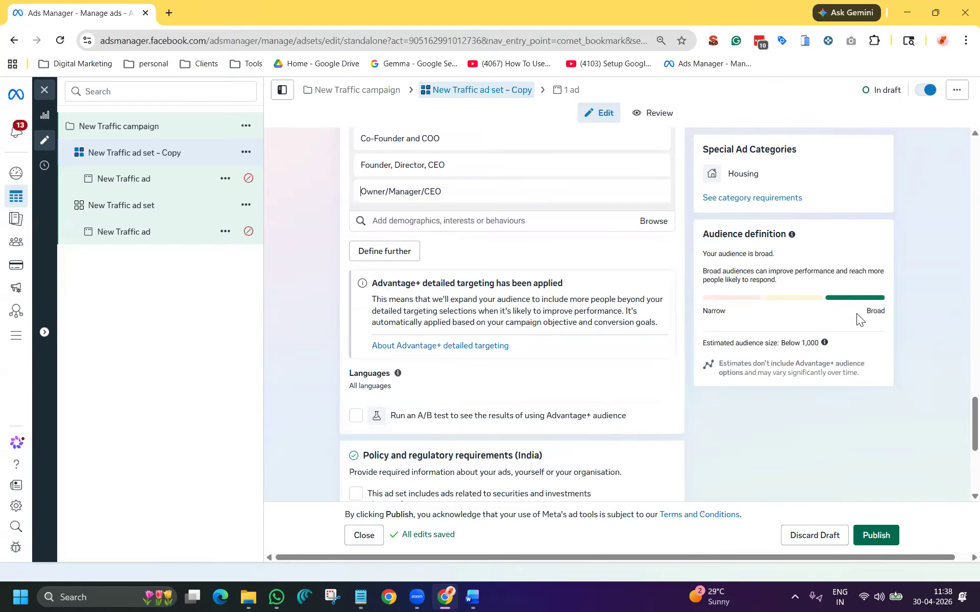
{"action": "scroll", "coordinate": [409, 403], "scroll_direction": "down", "scroll_amount": 3}
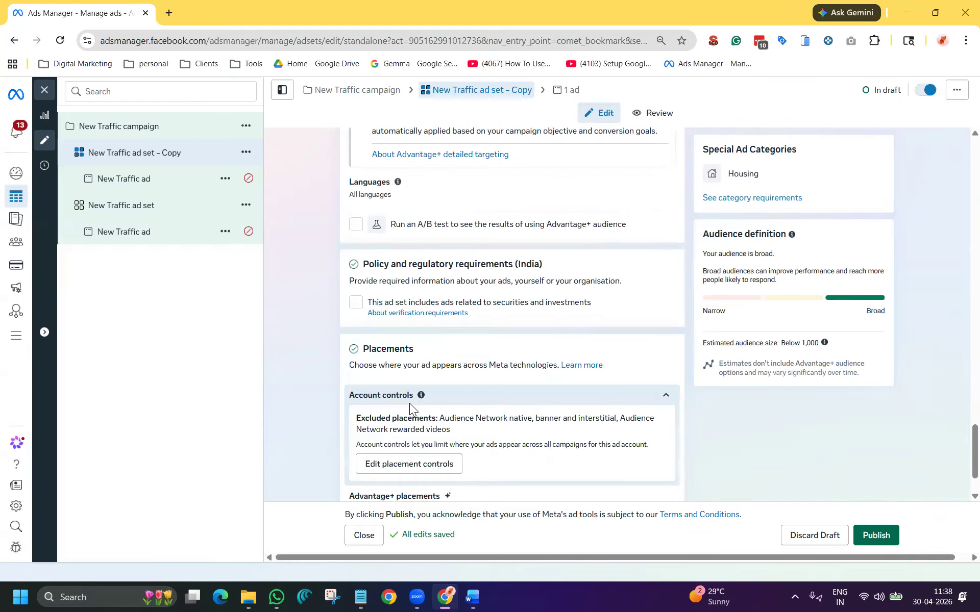
{"action": "left_click", "coordinate": [443, 465]}
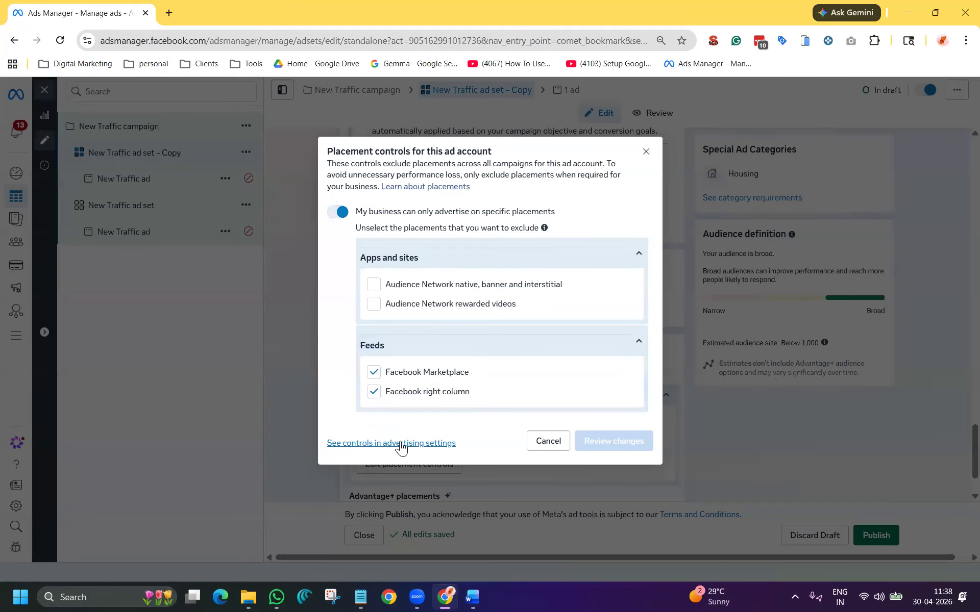
{"action": "left_click", "coordinate": [408, 444]}
{"action": "left_click", "coordinate": [297, 13]}
{"action": "left_click", "coordinate": [550, 441]}
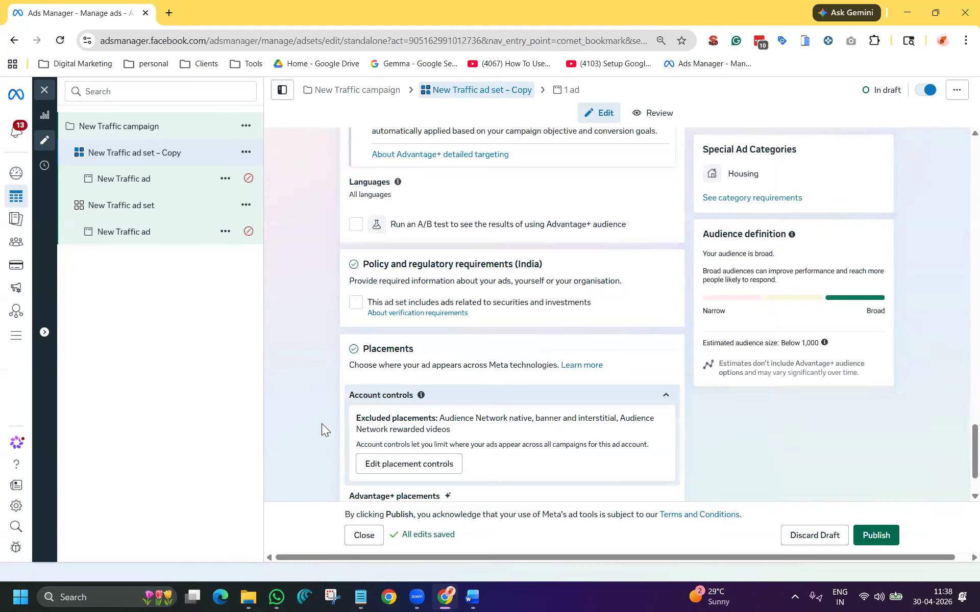
Step: Expand the placement options of the copied ad set and choose Manual placements
{"action": "scroll", "coordinate": [526, 365], "scroll_direction": "down", "scroll_amount": 2}
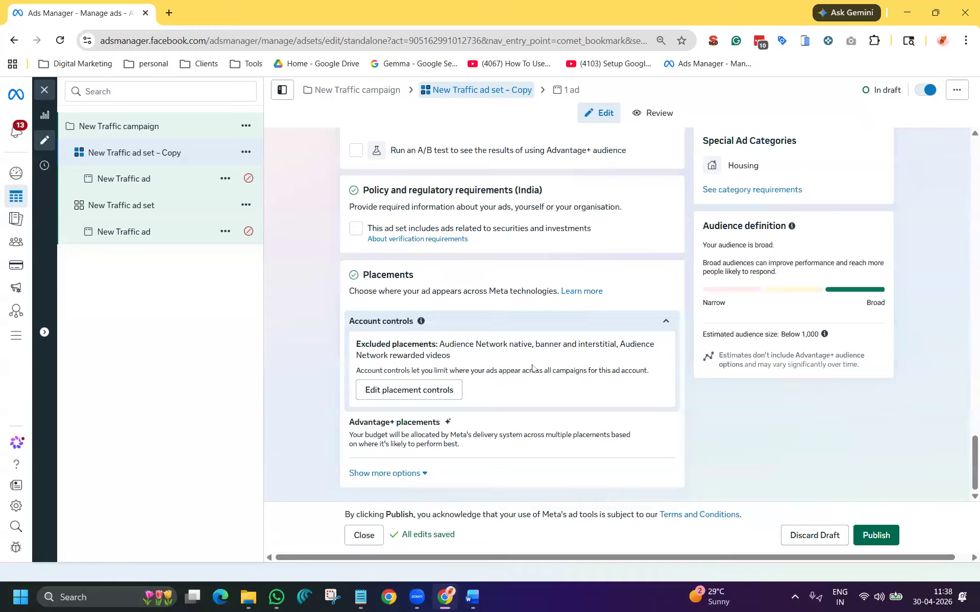
{"action": "left_click", "coordinate": [661, 424]}
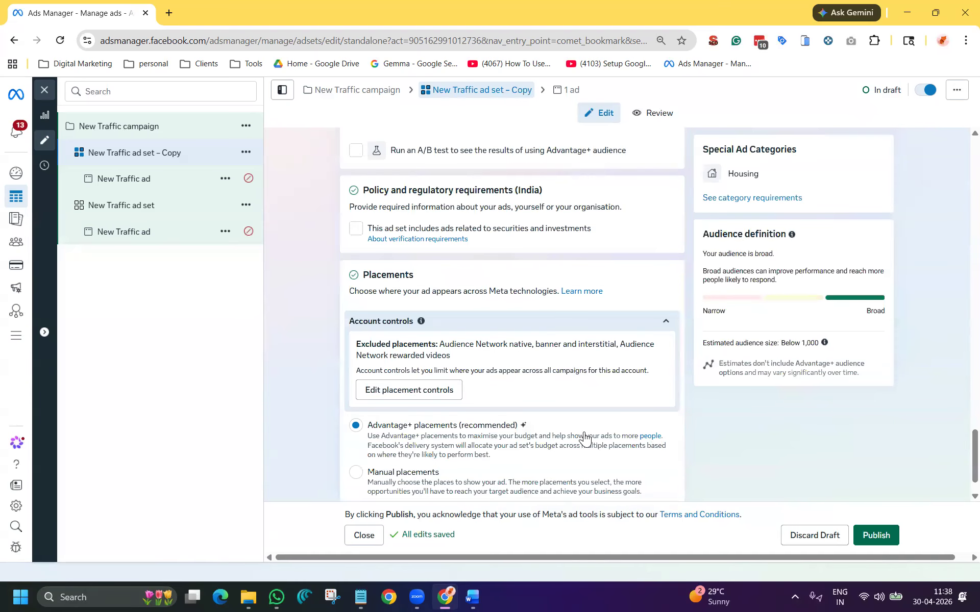
{"action": "scroll", "coordinate": [510, 431], "scroll_direction": "down", "scroll_amount": 1}
{"action": "left_click", "coordinate": [378, 426]}
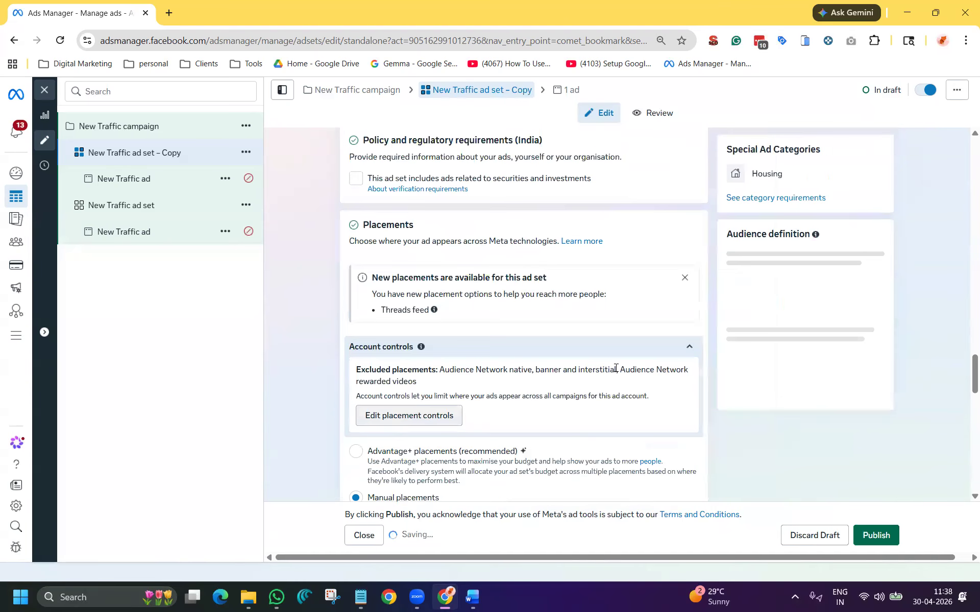
Step: Publish the copied ad set with its selected platforms and placements, and return to the campaigns list
{"action": "scroll", "coordinate": [615, 368], "scroll_direction": "down", "scroll_amount": 4}
{"action": "scroll", "coordinate": [613, 361], "scroll_direction": "down", "scroll_amount": 4}
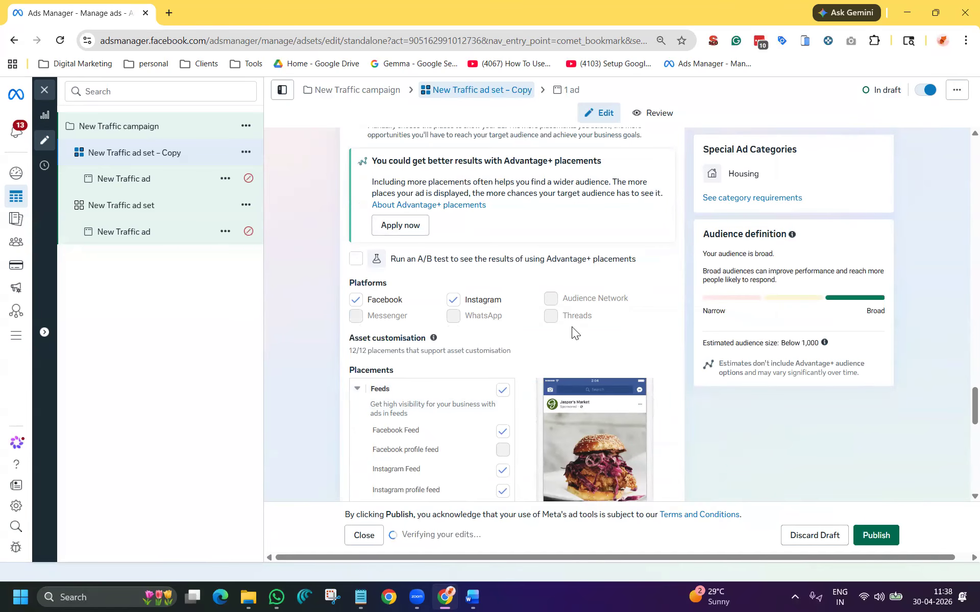
{"action": "scroll", "coordinate": [550, 335], "scroll_direction": "down", "scroll_amount": 10}
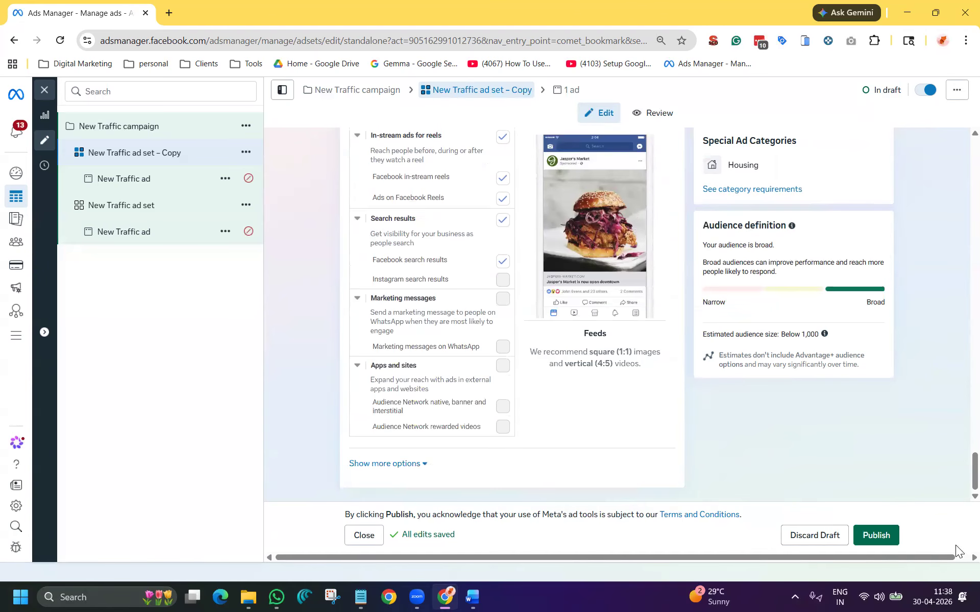
{"action": "left_click", "coordinate": [879, 536]}
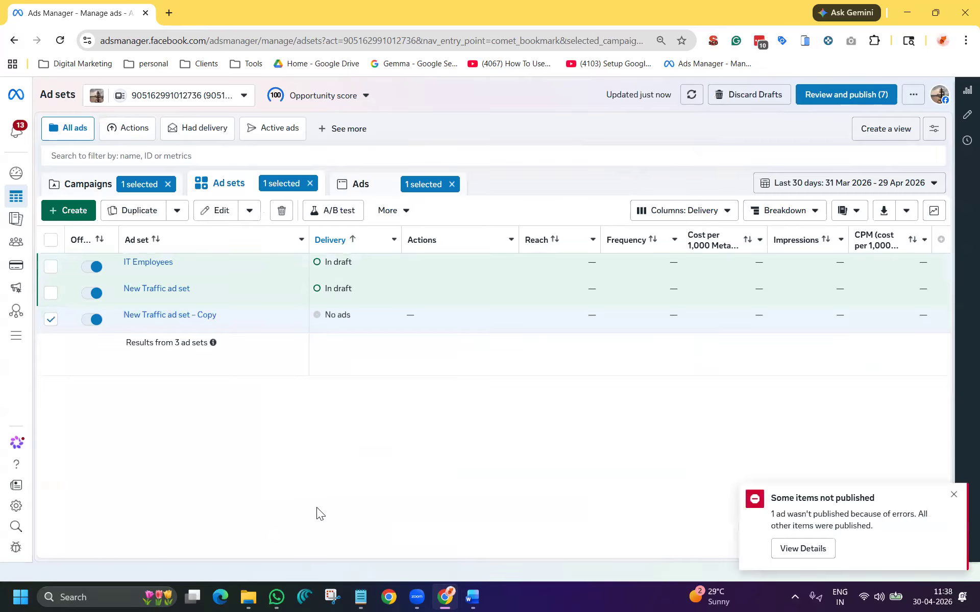
{"action": "left_click", "coordinate": [90, 193]}
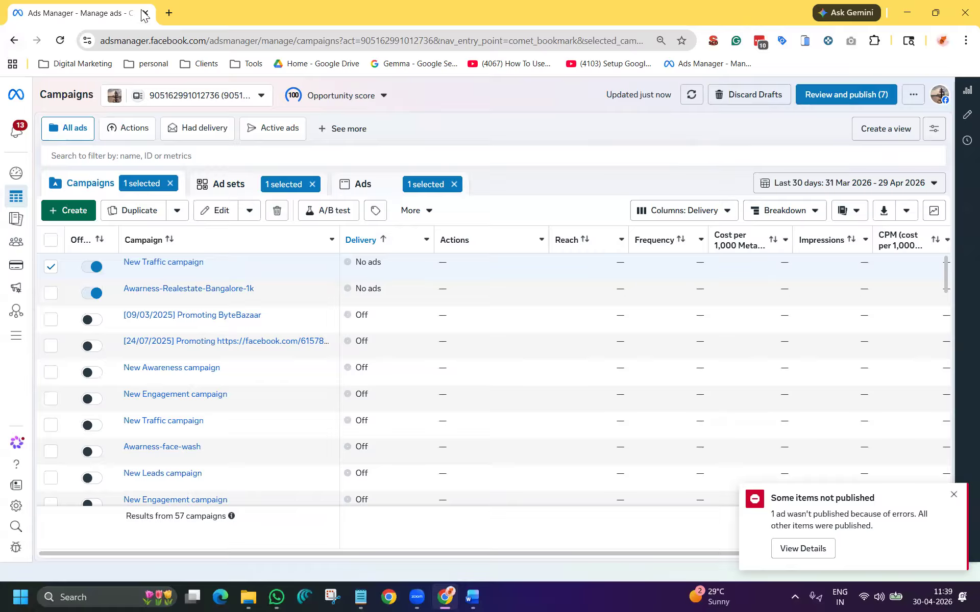
Step: Open Gemini in a new browser tab
{"action": "left_click", "coordinate": [169, 12]}
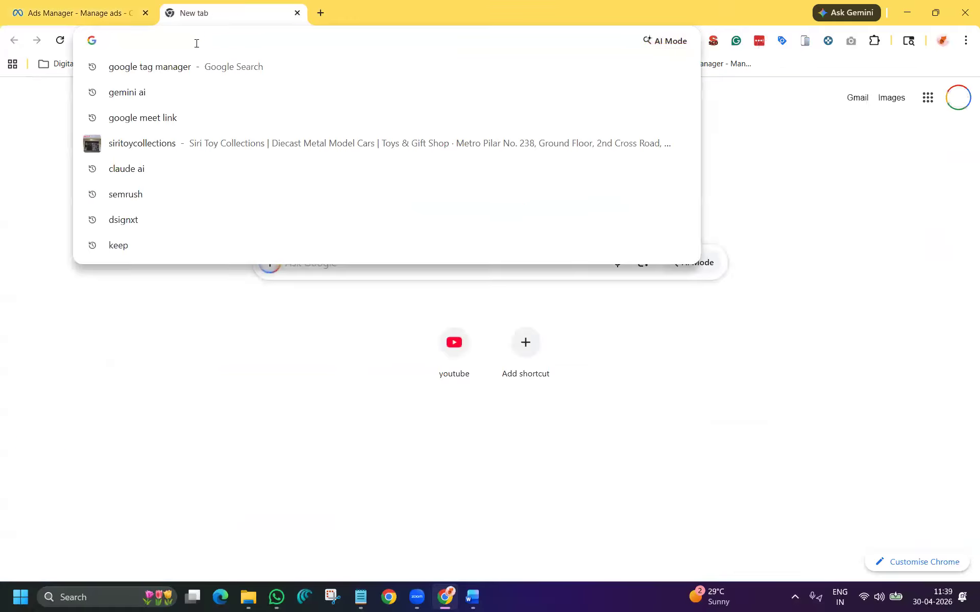
{"action": "type", "text": "gem"}
{"action": "key", "text": "Return"}
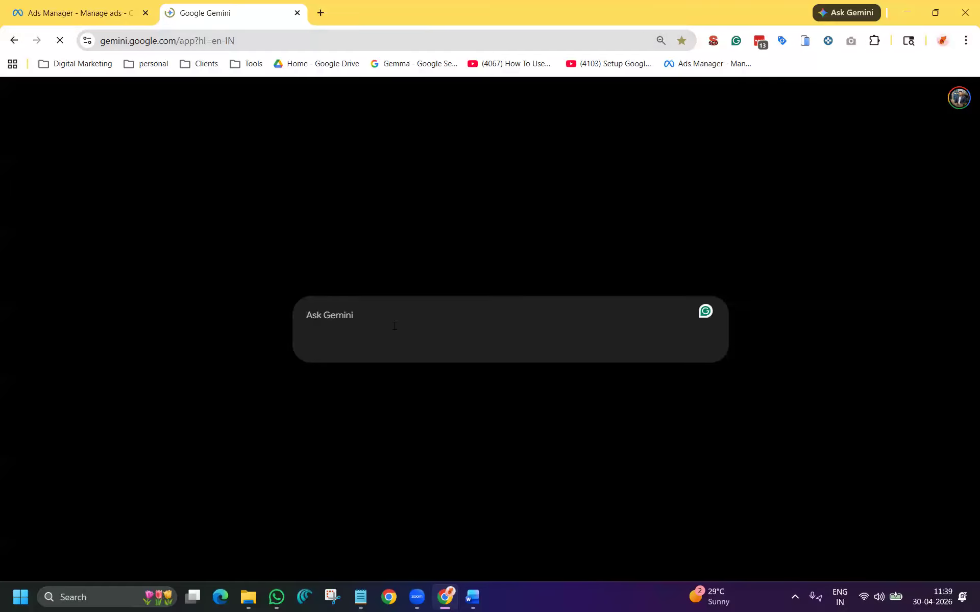
{"action": "type", "text": "give "}
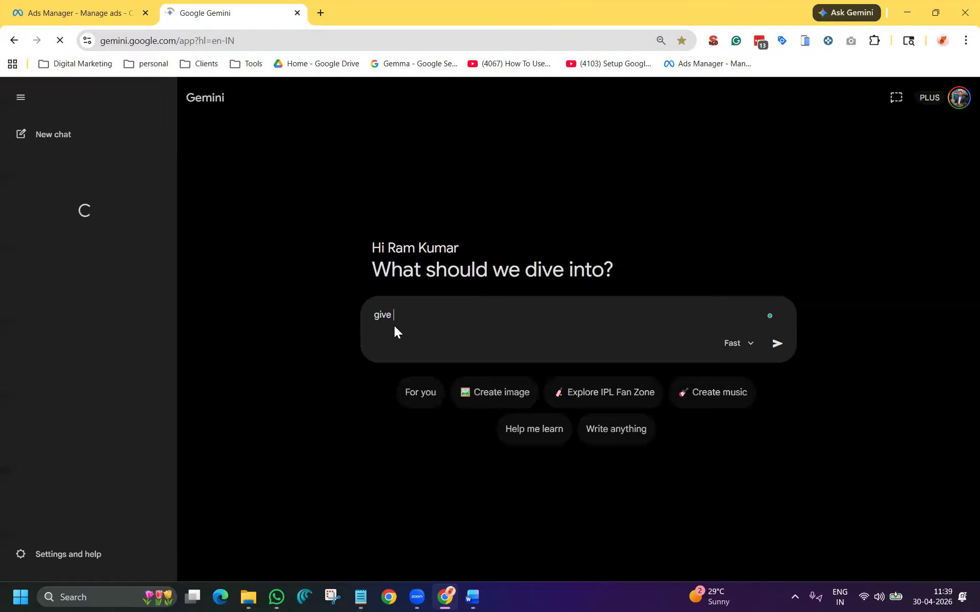
{"action": "type", "text": "me tar"}
{"action": "key", "text": "BackSpace"}
{"action": "key", "text": "BackSpace"}
{"action": "key", "text": "BackSpace"}
{"action": "type", "text": "5 "}
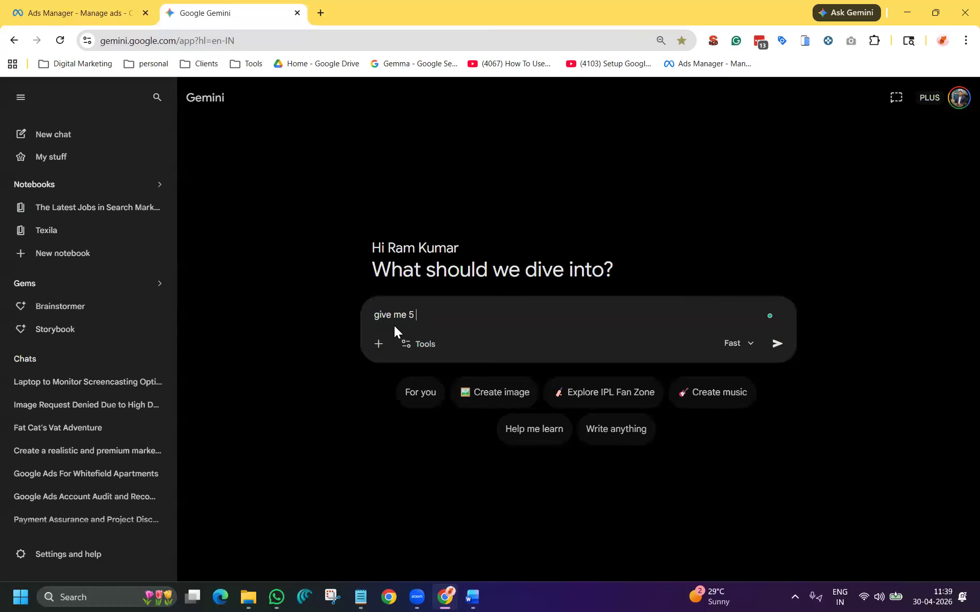
{"action": "type", "text": "ad c"}
{"action": "key", "text": "BackSpace"}
{"action": "key", "text": "BackSpace"}
{"action": "key", "text": "BackSpace"}
{"action": "key", "text": "BackSpace"}
{"action": "key", "text": "BackSpace"}
{"action": "key", "text": "BackSpace"}
{"action": "key", "text": "BackSpace"}
{"action": "key", "text": "BackSpace"}
{"action": "key", "text": "BackSpace"}
{"action": "key", "text": "BackSpace"}
{"action": "key", "text": "BackSpace"}
{"action": "key", "text": "BackSpace"}
{"action": "key", "text": "BackSpace"}
{"action": "key", "text": "BackSpace"}
Step: Ask Gemini to act as a Facebook campaign manager and give 5 creative ad suggestions for a real estate property for sale
{"action": "type", "text": "act as a facebook campaign mana"}
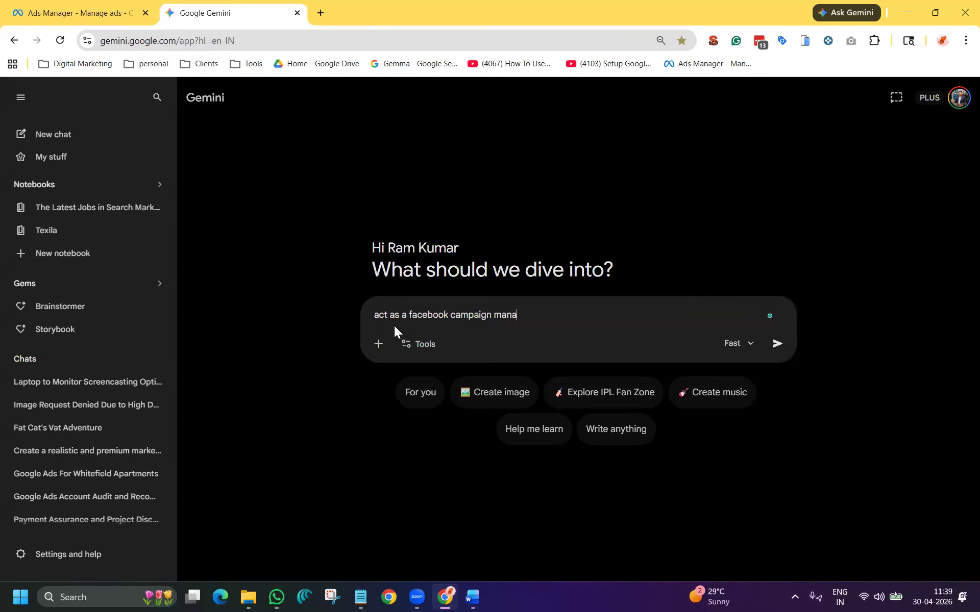
{"action": "type", "text": "er - give 5 creative ad sugg"}
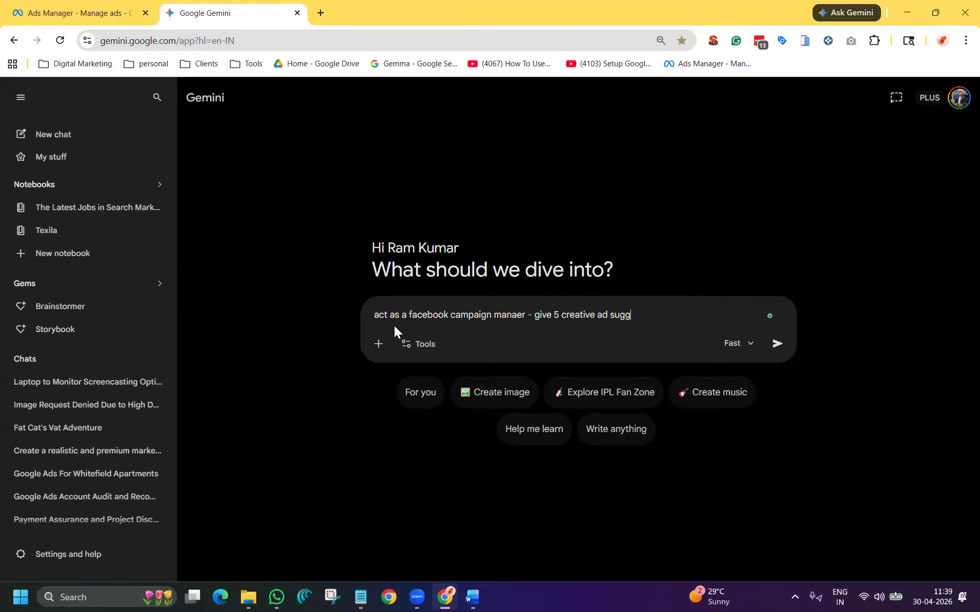
{"action": "type", "text": "ustions for a re"}
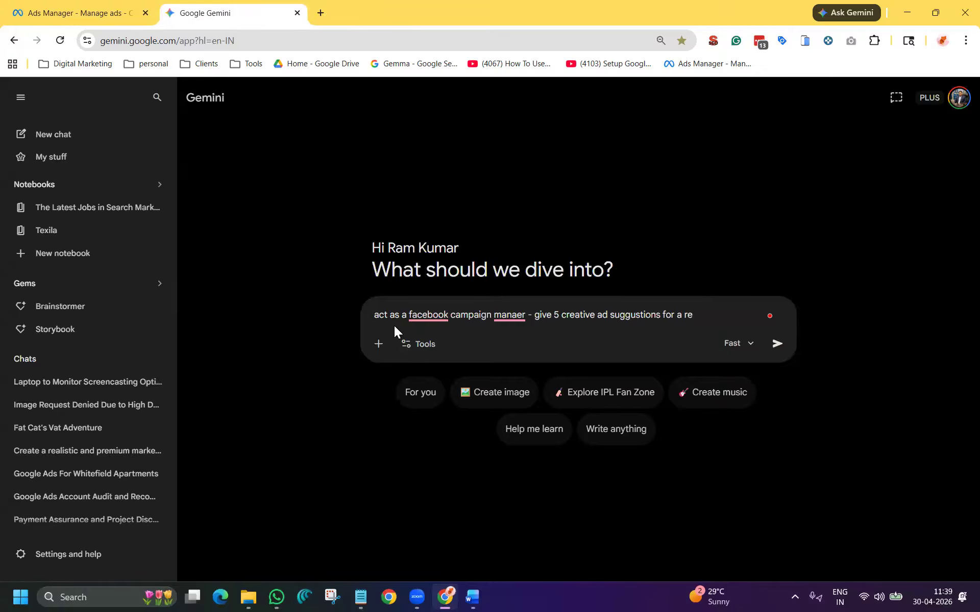
{"action": "type", "text": "al se"}
{"action": "type", "text": "estate "}
{"action": "type", "text": "pro"}
{"action": "type", "text": "perty for slae"}
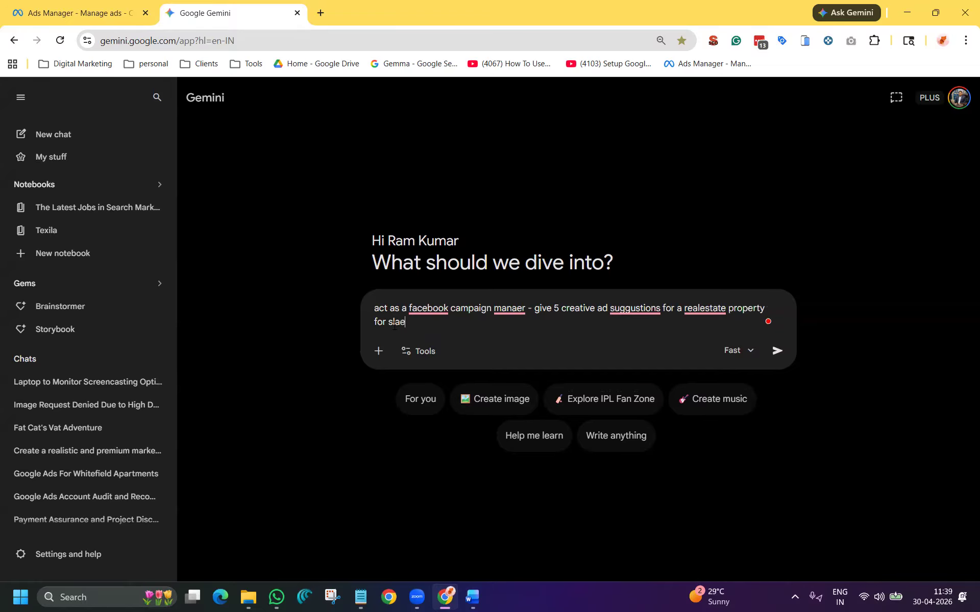
{"action": "key", "text": "Return"}
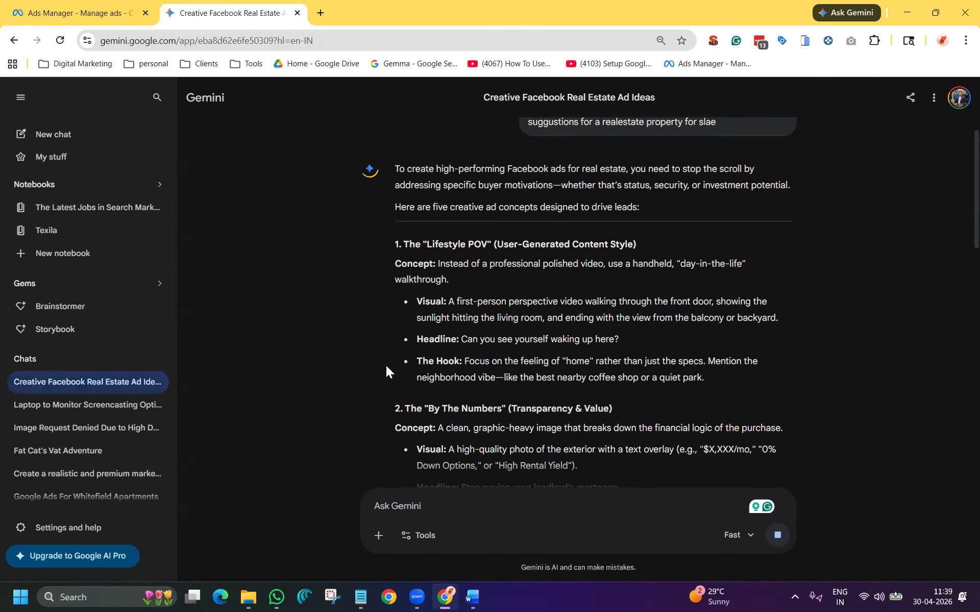
Step: Read through the suggested ad concepts and ask Gemini to create an image for option one
{"action": "scroll", "coordinate": [574, 323], "scroll_direction": "down", "scroll_amount": 6}
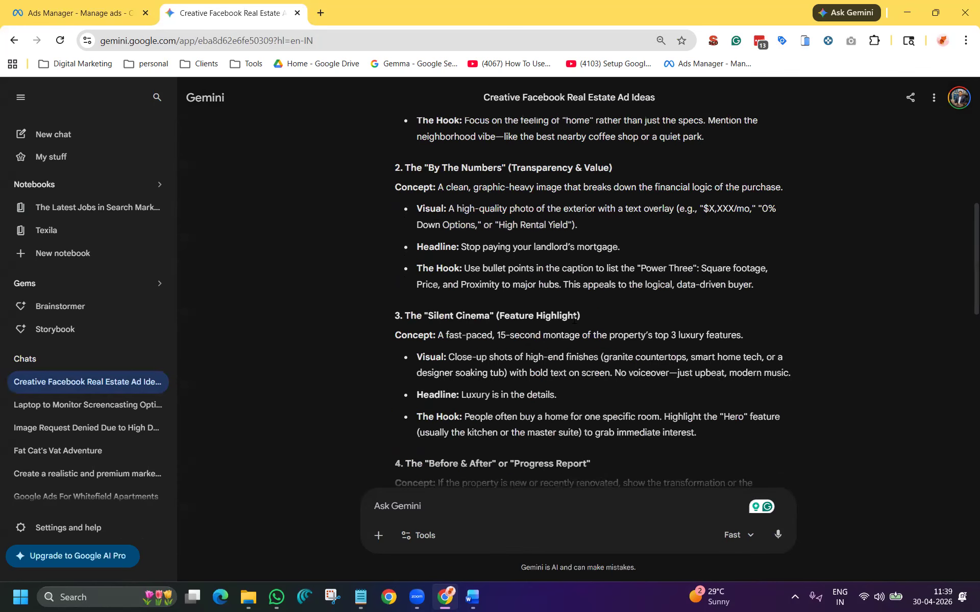
{"action": "scroll", "coordinate": [574, 323], "scroll_direction": "down", "scroll_amount": 4}
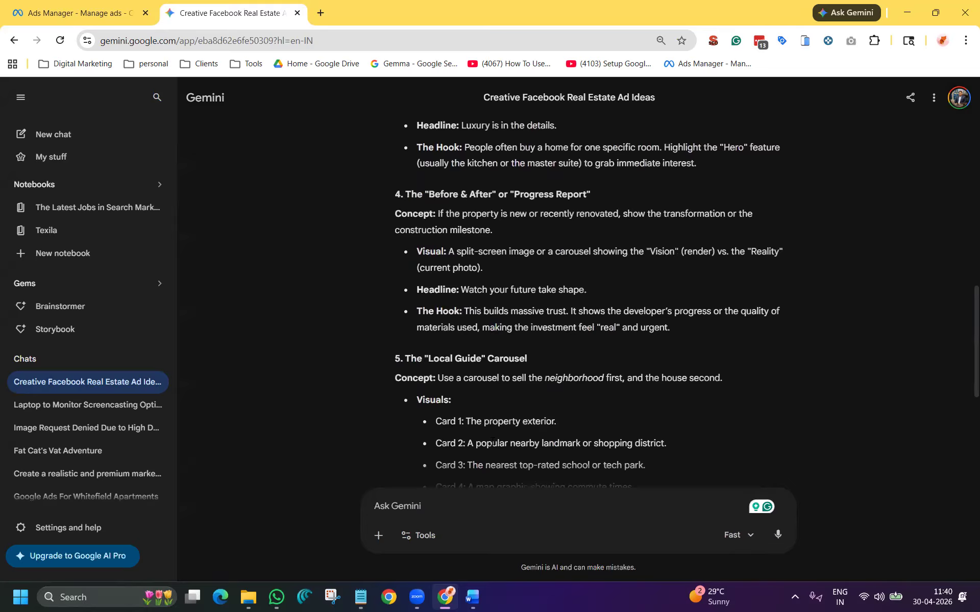
{"action": "scroll", "coordinate": [492, 443], "scroll_direction": "down", "scroll_amount": 6}
{"action": "scroll", "coordinate": [491, 445], "scroll_direction": "up", "scroll_amount": 12}
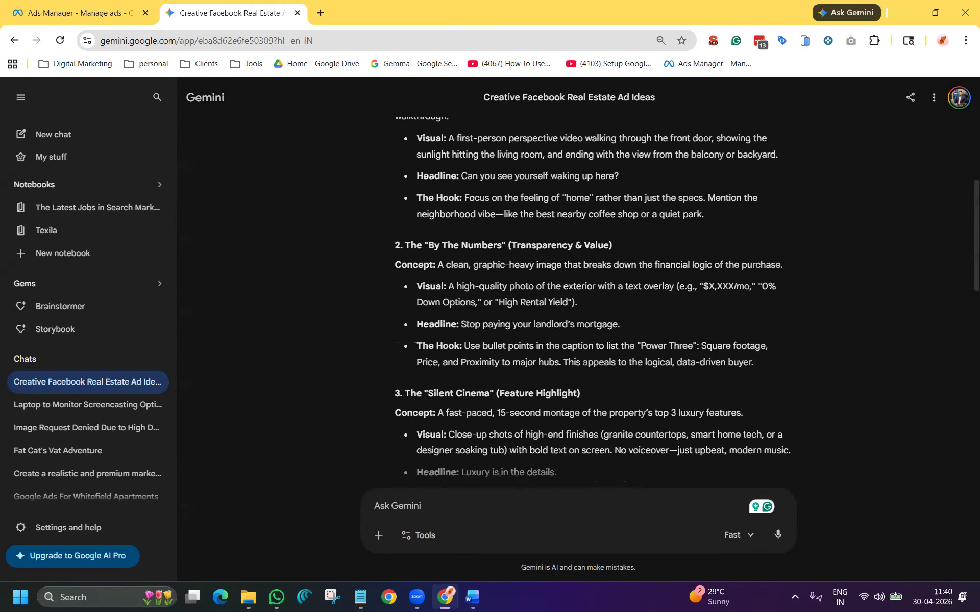
{"action": "scroll", "coordinate": [482, 438], "scroll_direction": "up", "scroll_amount": 3}
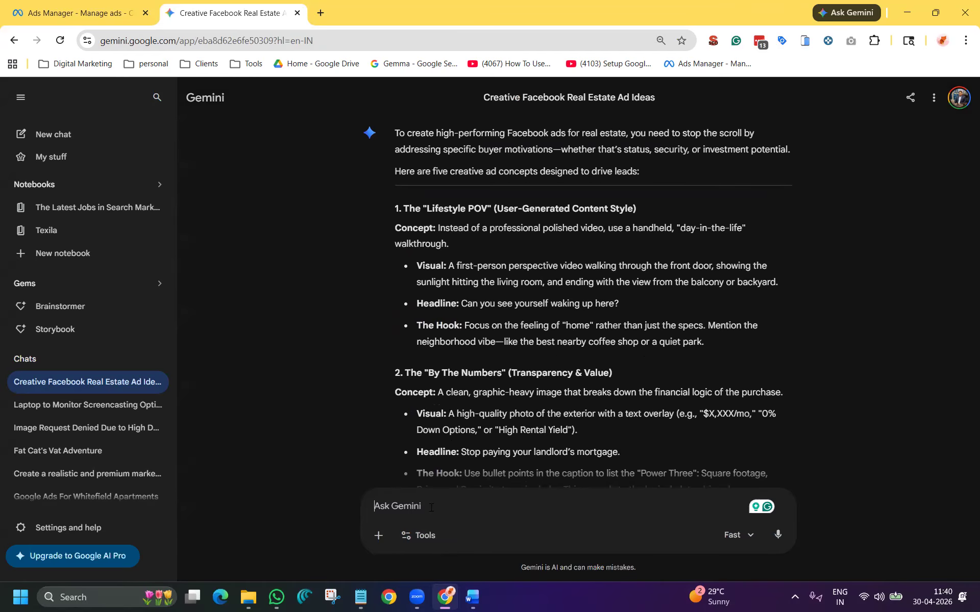
{"action": "type", "text": "crea"}
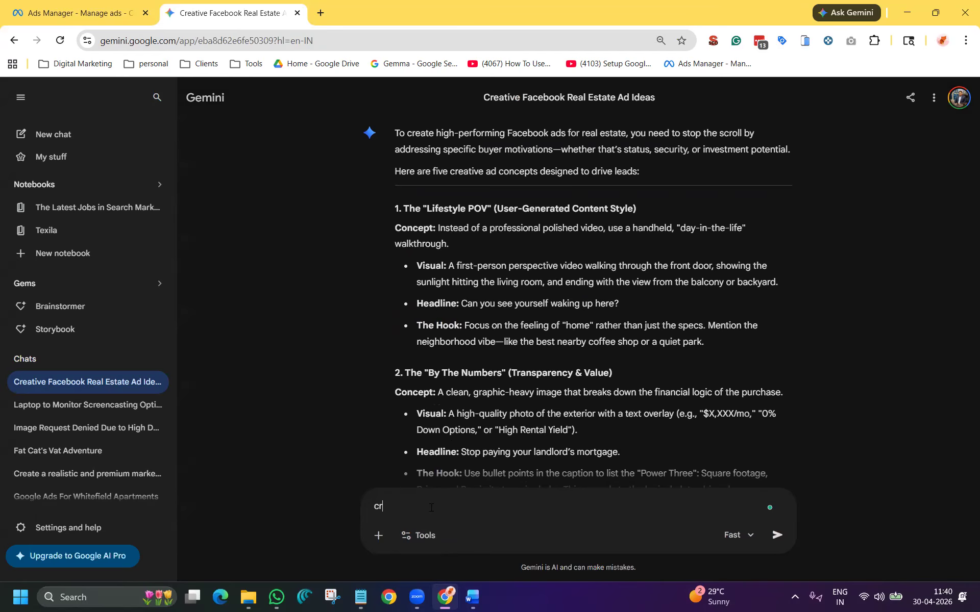
{"action": "key", "text": "BackSpace"}
{"action": "key", "text": "BackSpace"}
{"action": "type", "text": "eate a option one image"}
{"action": "key", "text": "Return"}
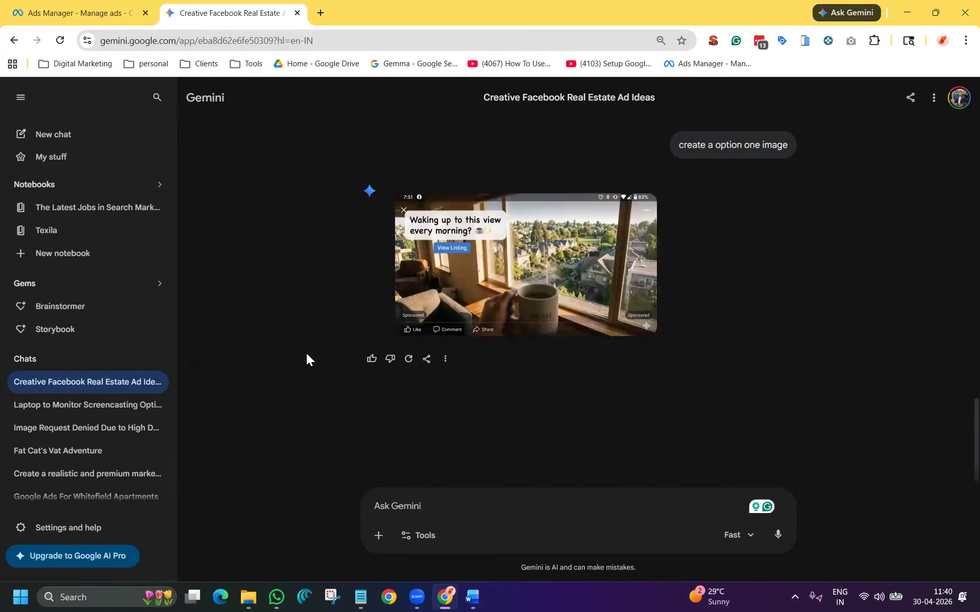
Step: View the generated real estate ad image enlarged and close it
{"action": "mouse_move", "coordinate": [624, 259]}
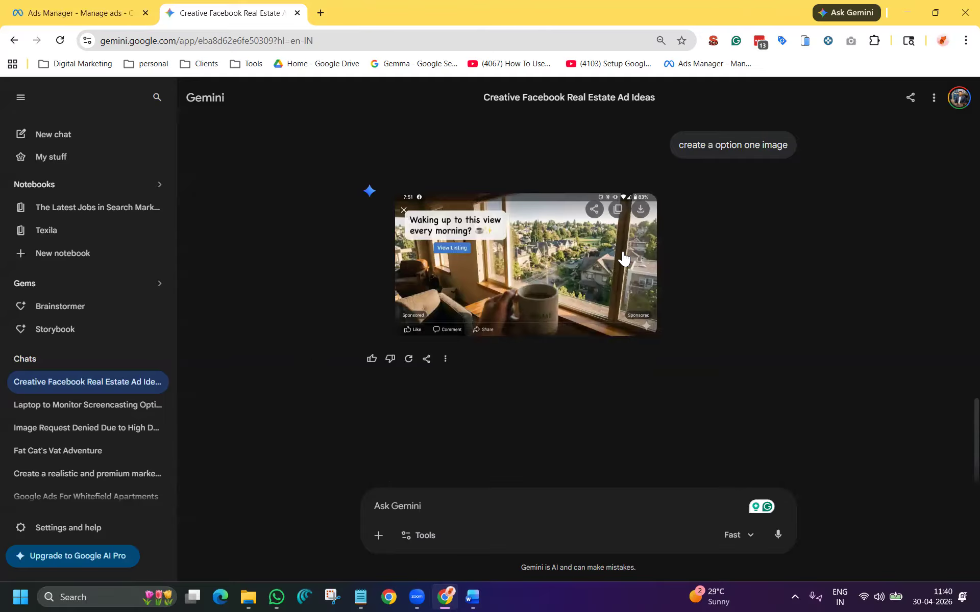
{"action": "left_click", "coordinate": [599, 309]}
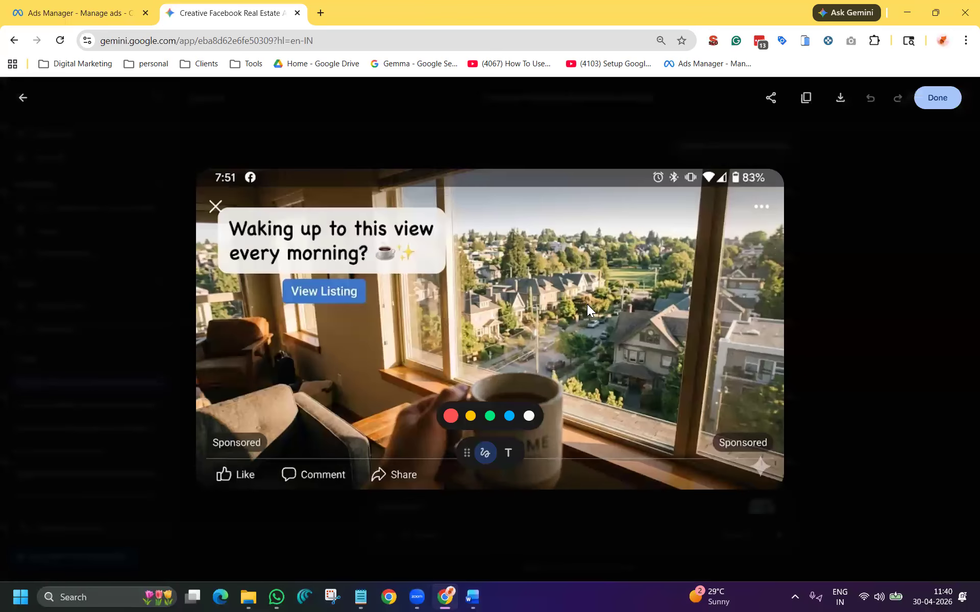
{"action": "left_click", "coordinate": [880, 311]}
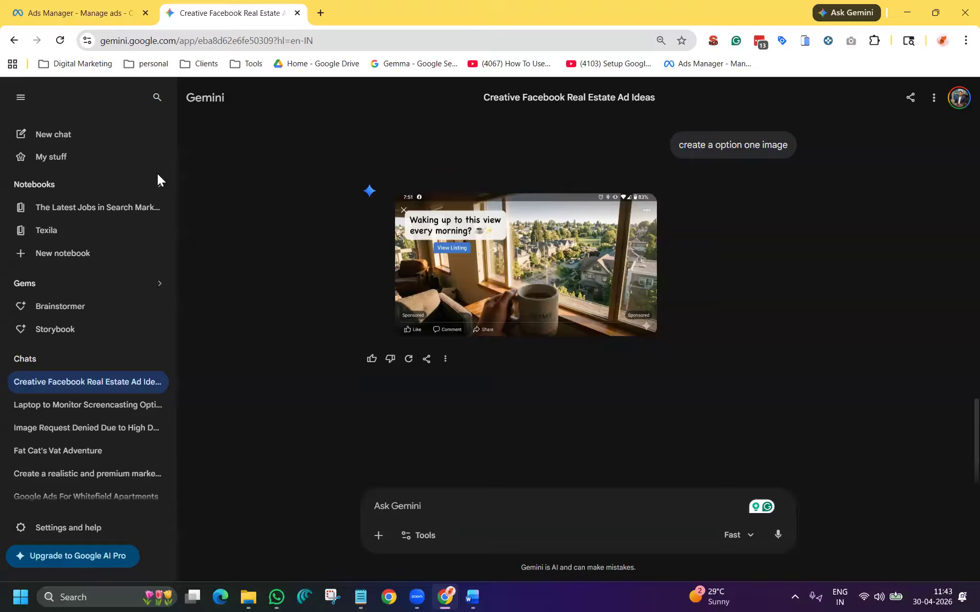
Step: Leave the Gemini chat and open facebook.com in a new browser tab
{"action": "left_click", "coordinate": [75, 10]}
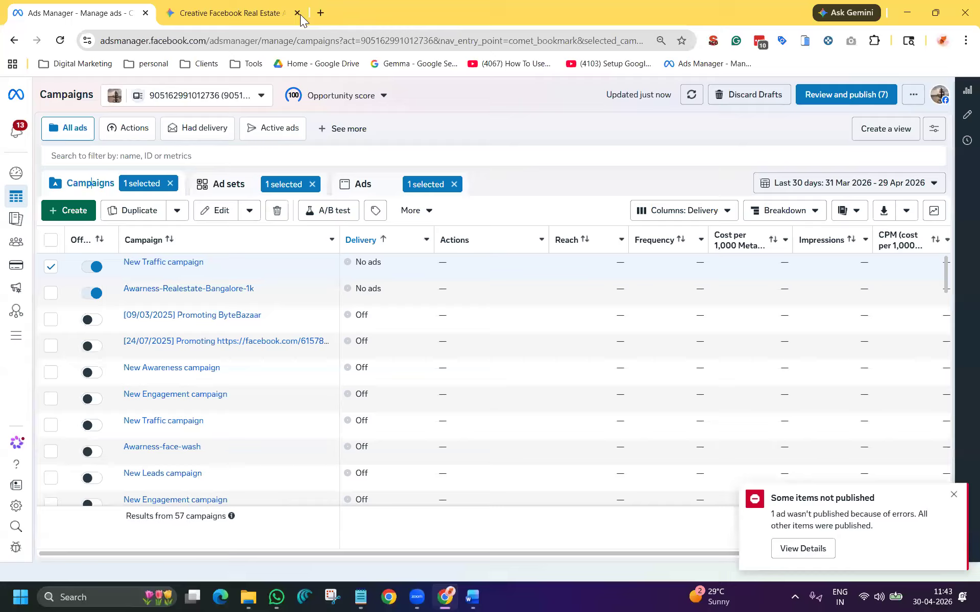
{"action": "left_click", "coordinate": [321, 13]}
{"action": "left_click", "coordinate": [332, 41]}
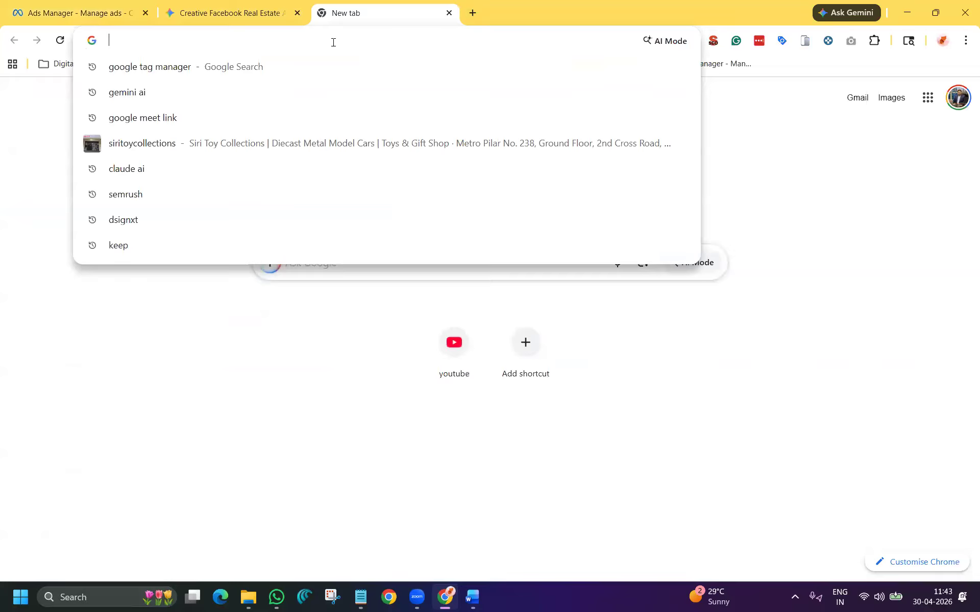
{"action": "type", "text": "facebook.com"}
{"action": "key", "text": "Return"}
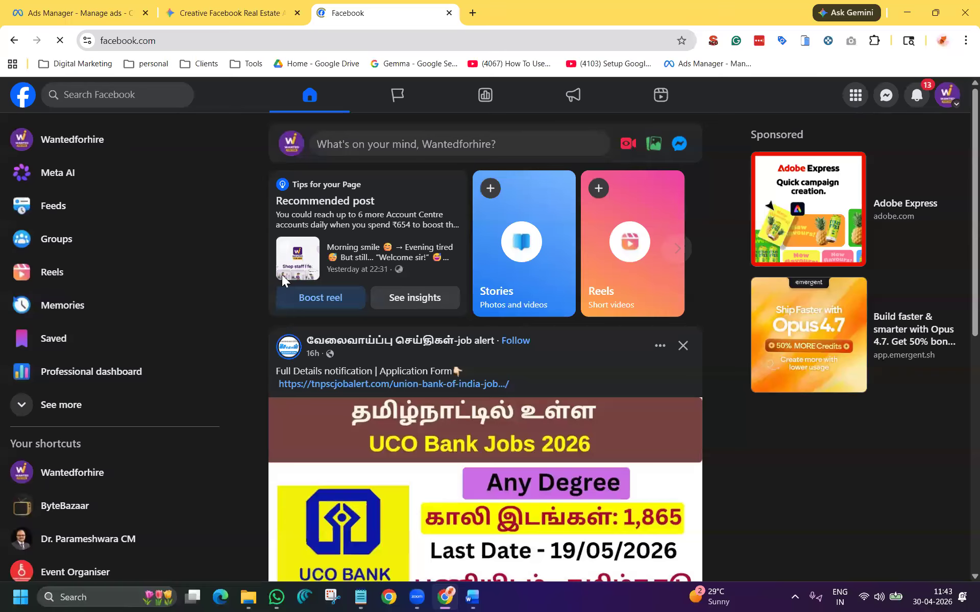
Step: View the Facebook Groups feed and return to the home feed
{"action": "left_click", "coordinate": [58, 240]}
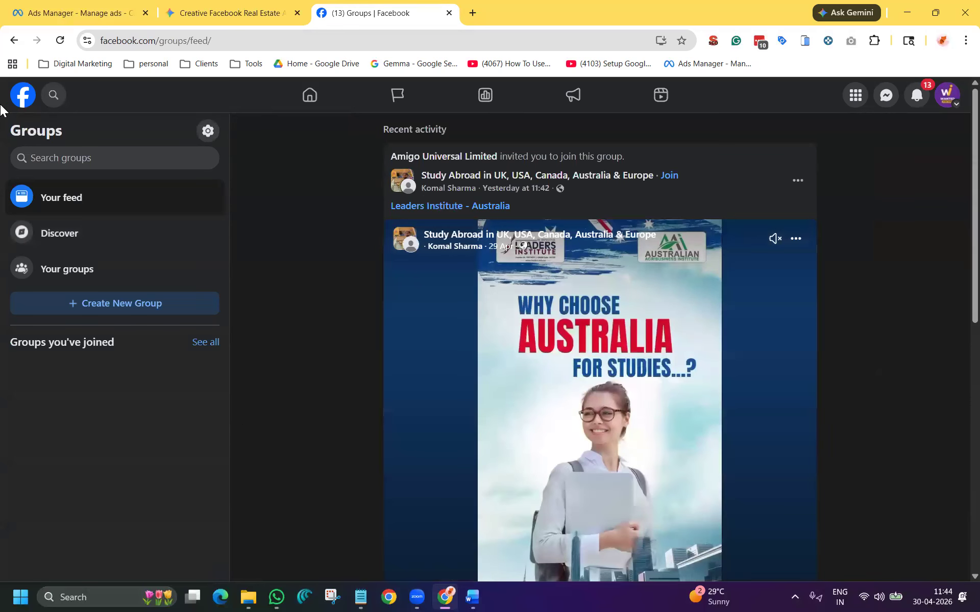
{"action": "left_click", "coordinate": [19, 105]}
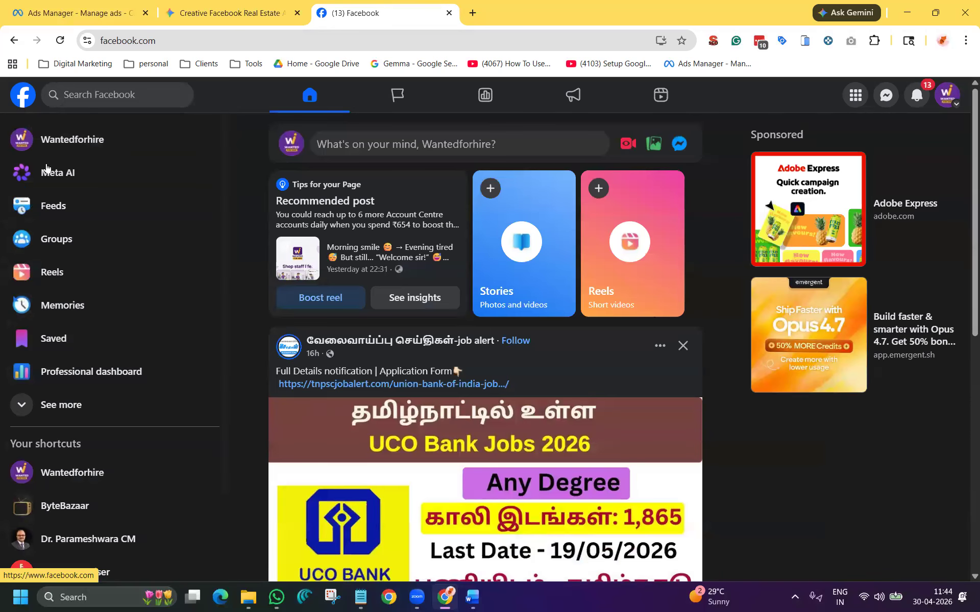